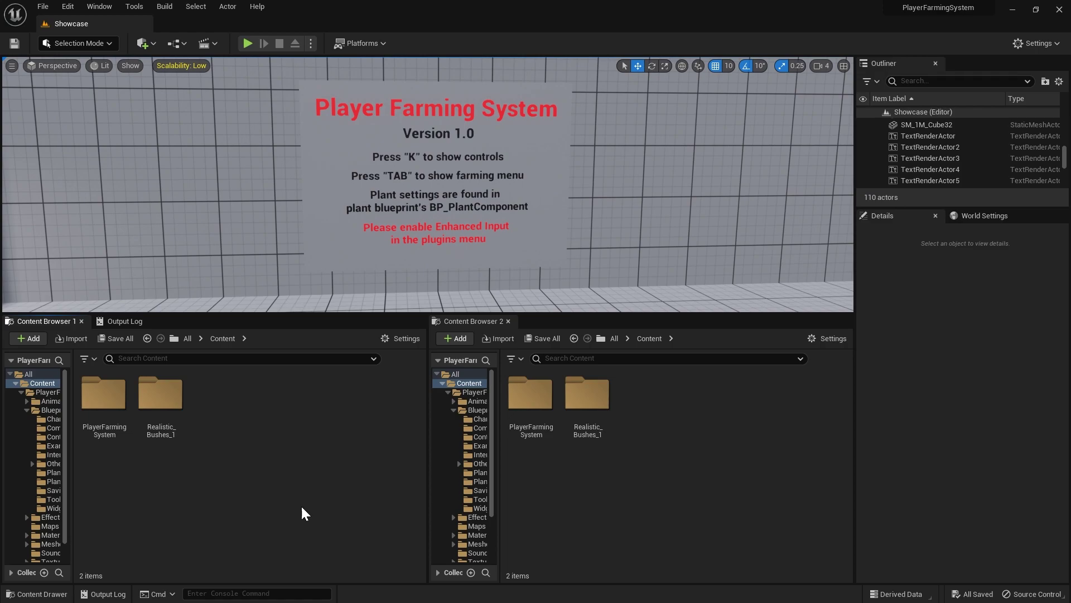
- Go to the Plants folder inside the PlayerFarmingSystem Blueprints folder
{"action": "double_click", "coordinate": [112, 430]}
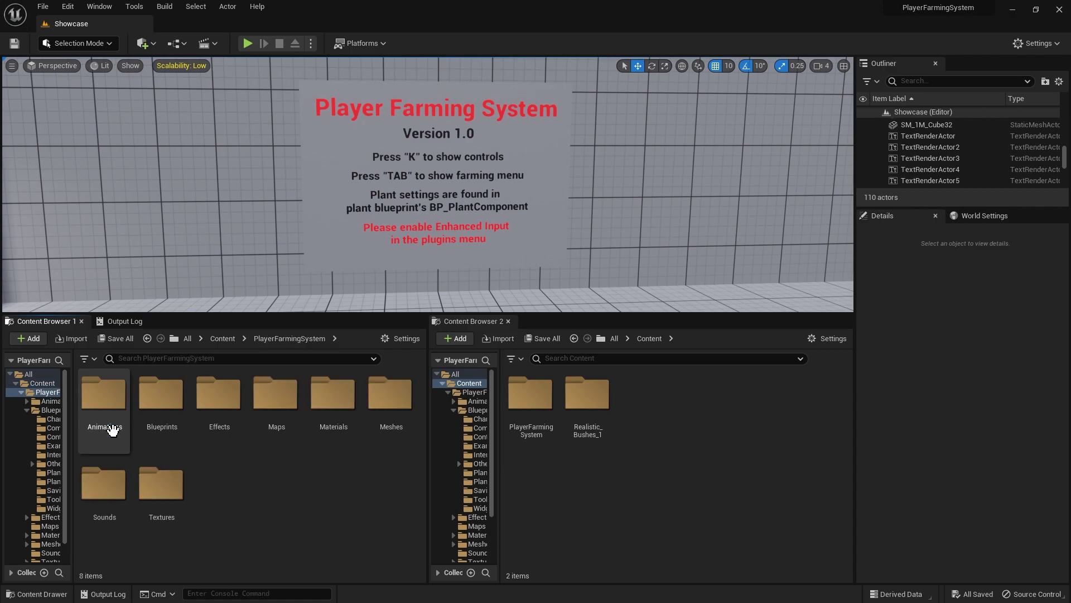
{"action": "double_click", "coordinate": [162, 418]}
{"action": "double_click", "coordinate": [243, 498]}
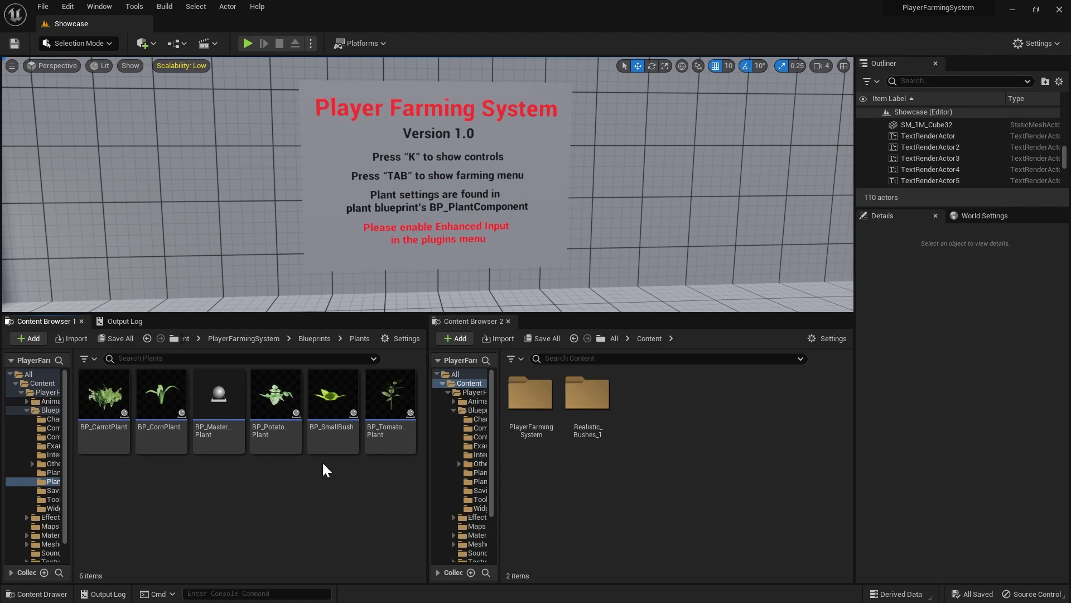
{"action": "right_click", "coordinate": [213, 405]}
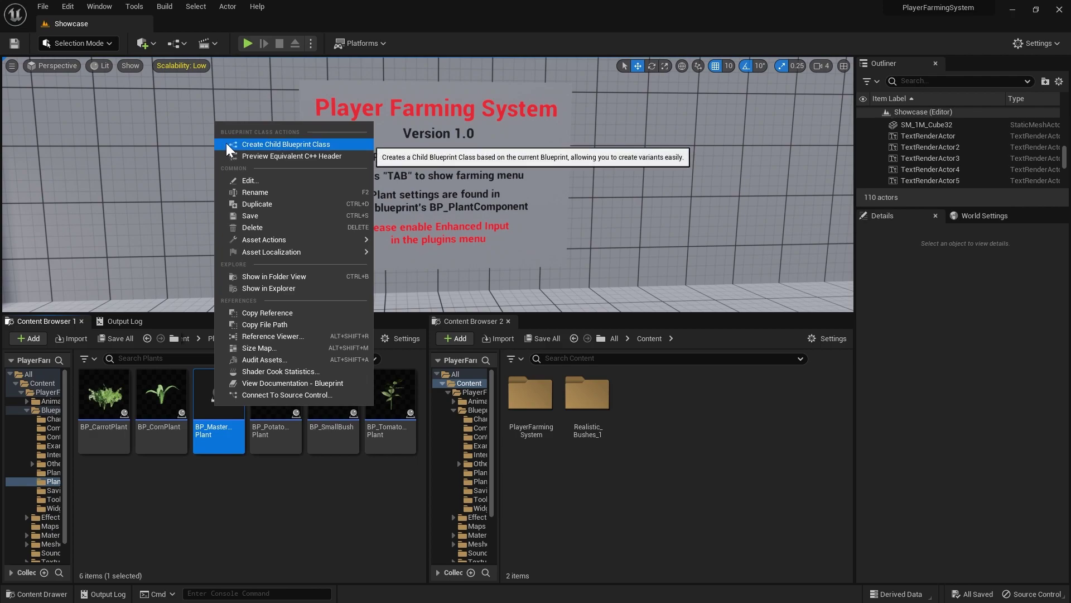
{"action": "left_click", "coordinate": [224, 488]}
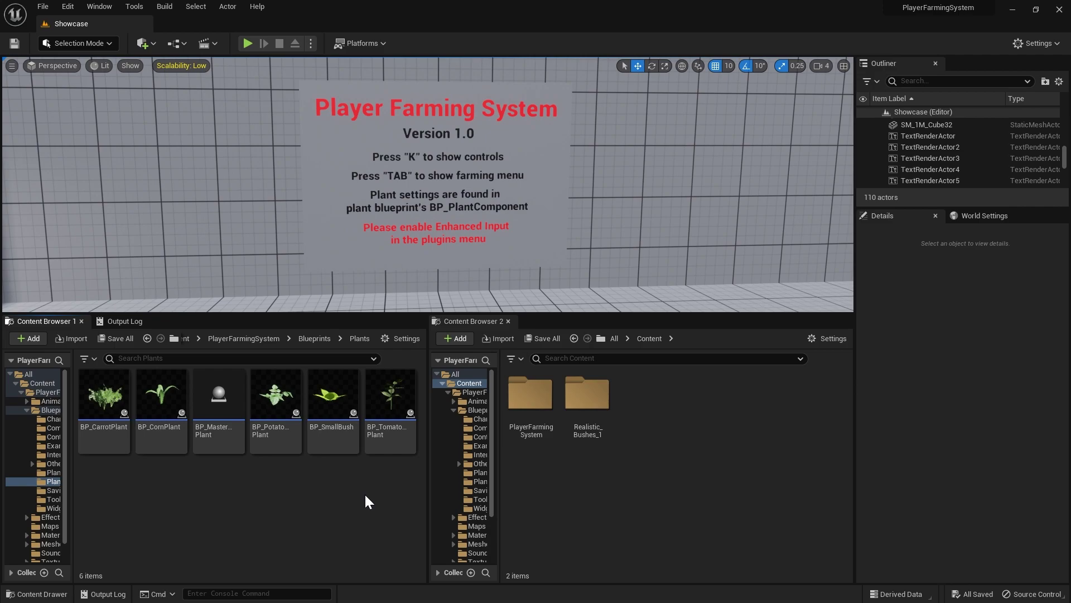
- Duplicate the tomato plant blueprint and name the copy BP_Bush
{"action": "right_click", "coordinate": [389, 411]}
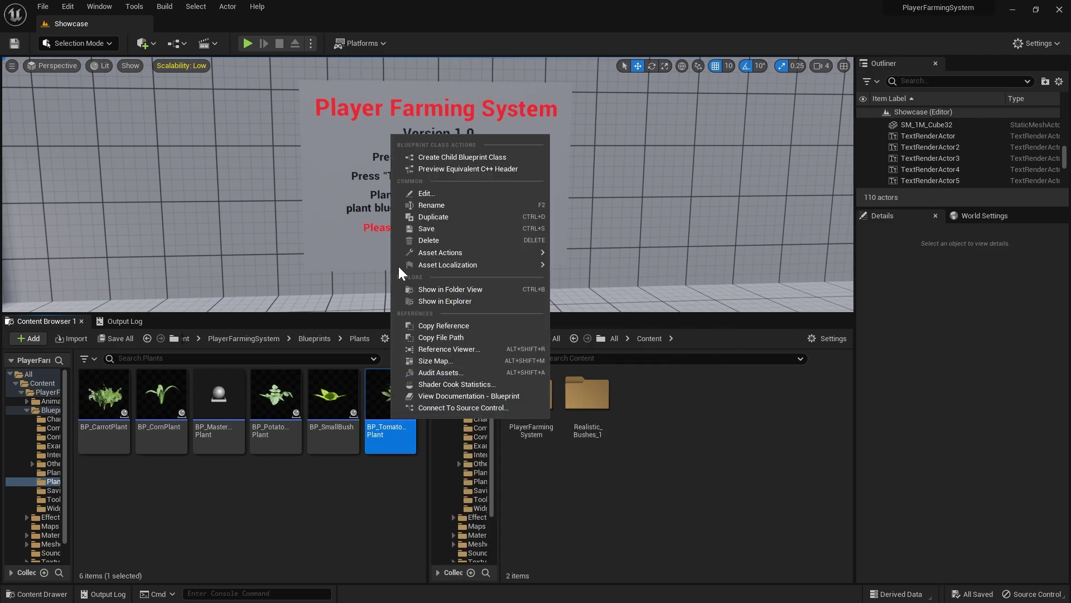
{"action": "left_click", "coordinate": [397, 216]}
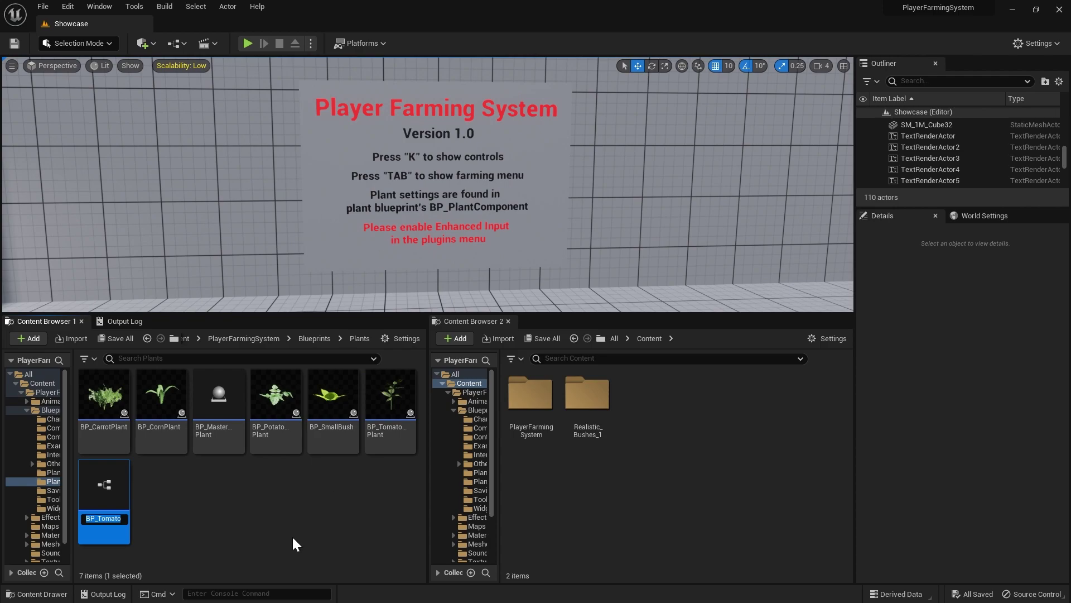
{"action": "type", "text": "BP_Bush"}
{"action": "key", "text": "Return"}
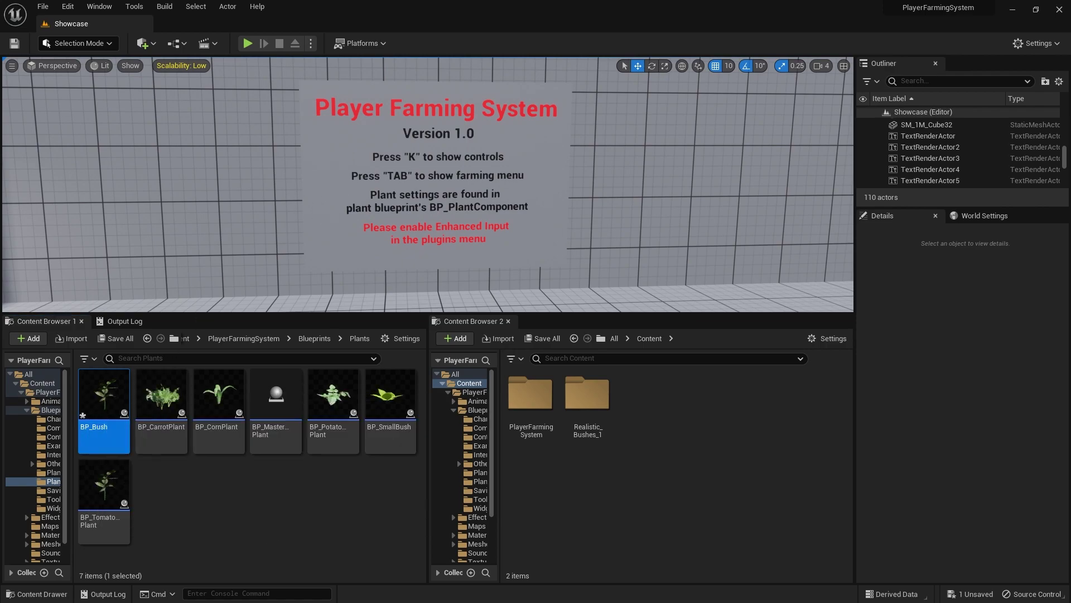
- Open the BP_Bush blueprint and set the static mesh of its PlantMesh component to SM_S_Flatland_1
{"action": "key", "text": "Return"}
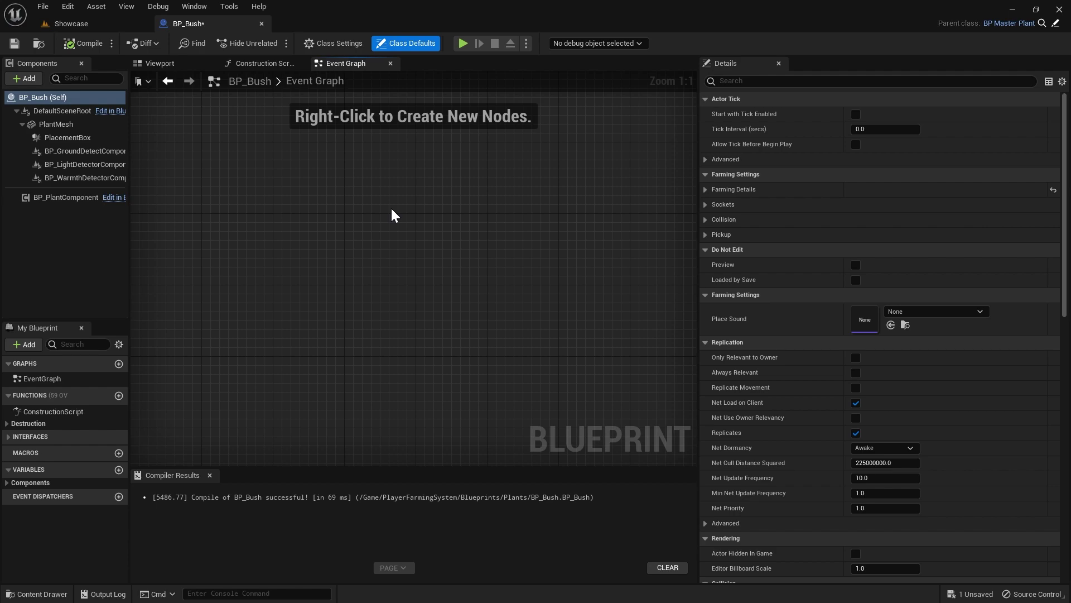
{"action": "left_click", "coordinate": [166, 63]}
{"action": "left_click", "coordinate": [69, 124]}
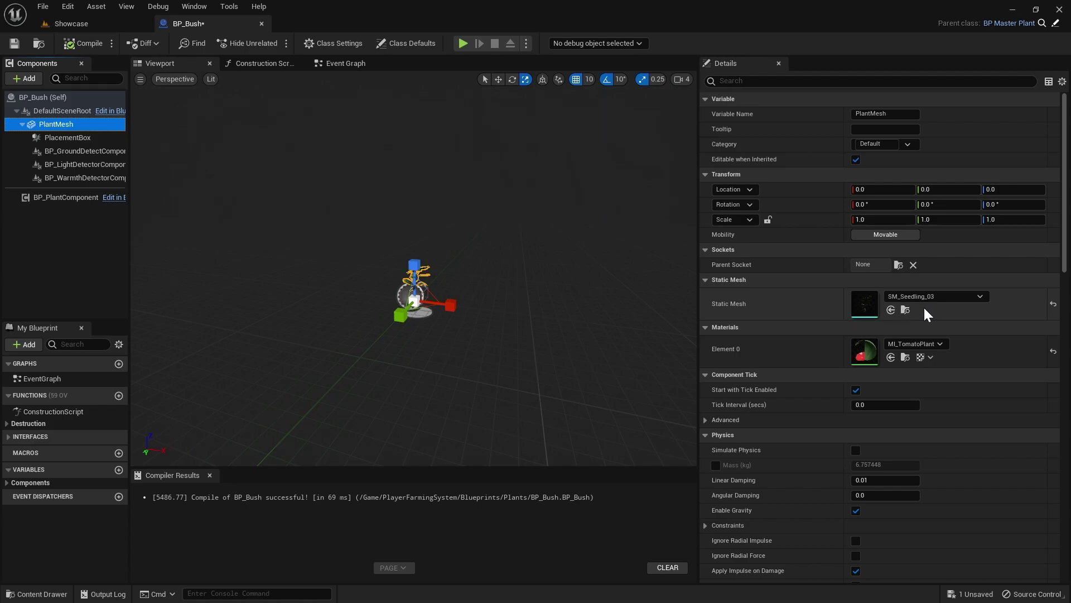
{"action": "left_click", "coordinate": [940, 300]}
{"action": "type", "text": "flat"}
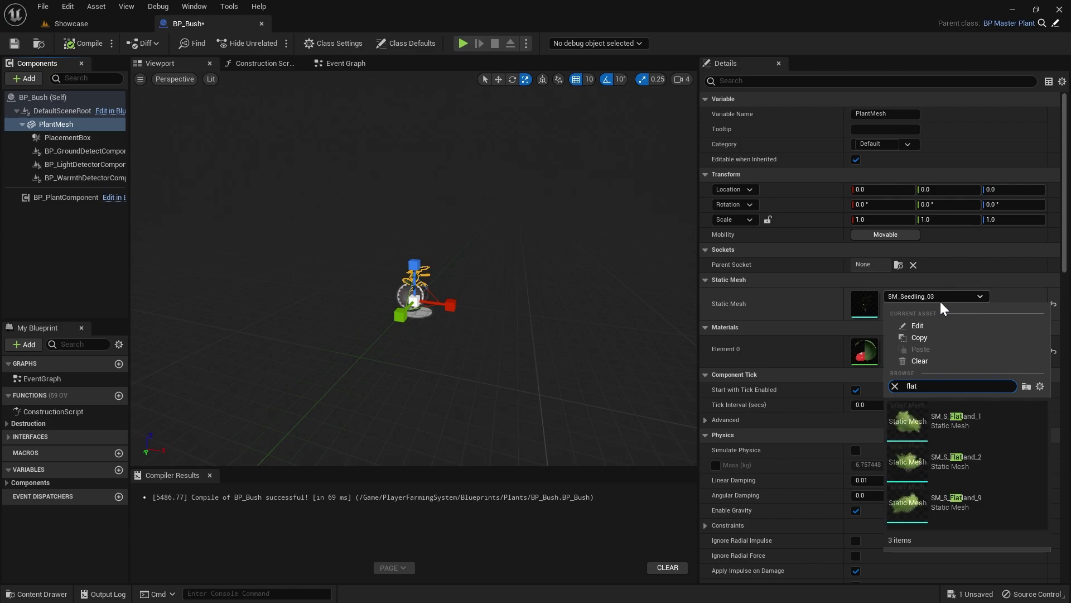
{"action": "left_click", "coordinate": [969, 419]}
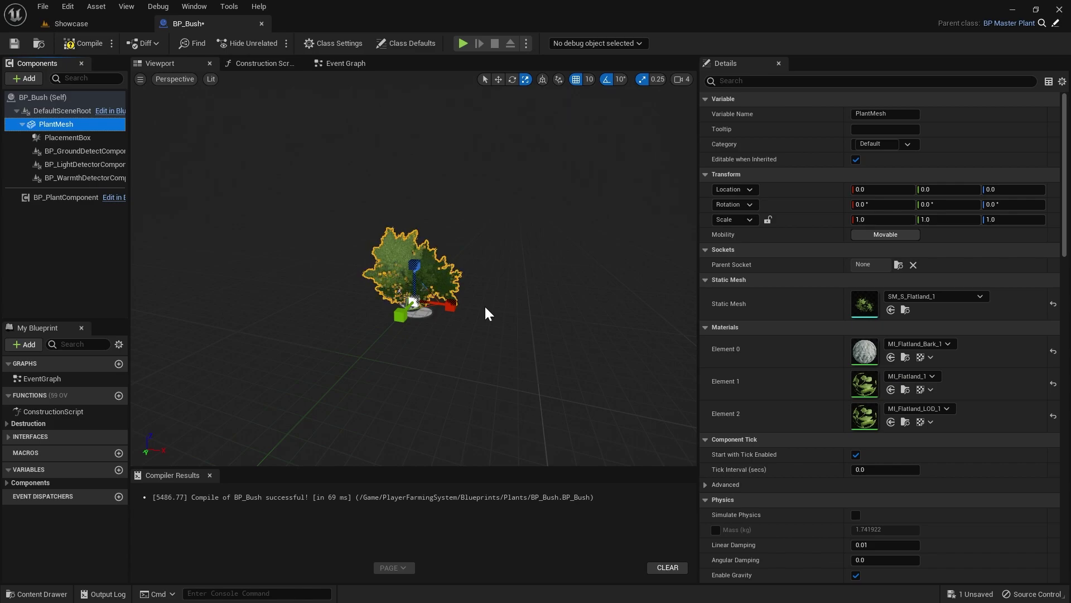
- Scale the PlacementBox to about 2.0, 2.0, 5.75 and raise it to a Z location of 36 around the bush
{"action": "left_click", "coordinate": [60, 137]}
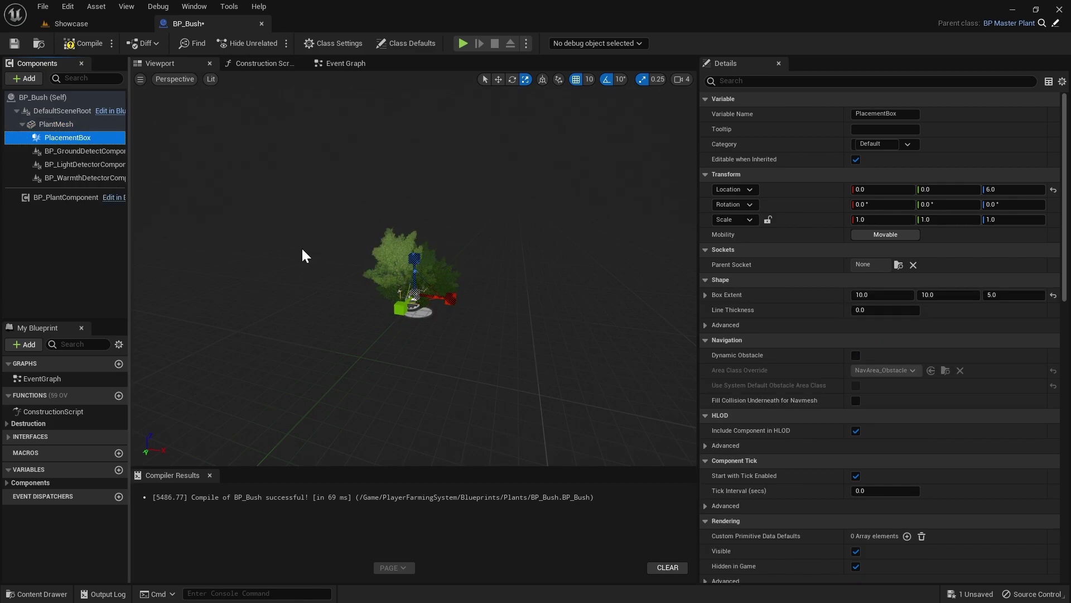
{"action": "left_click", "coordinate": [417, 299]}
{"action": "left_click_drag", "start_coordinate": [400, 292], "coordinate": [414, 235]}
{"action": "key", "text": "w"}
{"action": "scroll", "coordinate": [392, 217], "scroll_direction": "up", "scroll_amount": 5}
{"action": "scroll", "coordinate": [393, 216], "scroll_direction": "down", "scroll_amount": 4}
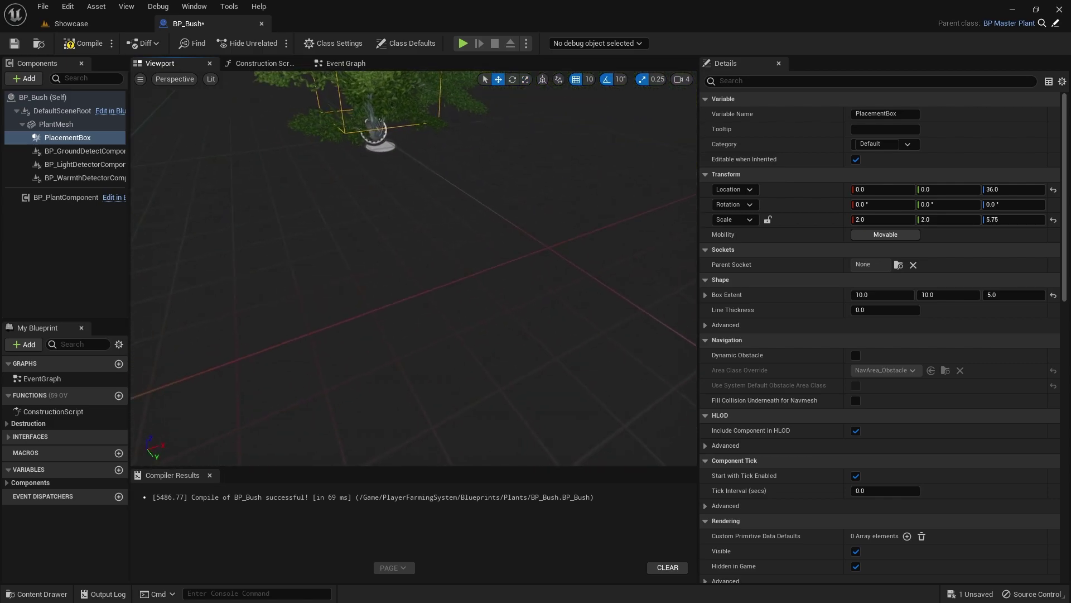
- Widen the PlacementBox to a scale of 2.5 in X and Y so it encloses more of the bush
{"action": "scroll", "coordinate": [392, 216], "scroll_direction": "up", "scroll_amount": 4}
{"action": "right_click_drag", "start_coordinate": [392, 217], "coordinate": [418, 323]}
{"action": "scroll", "coordinate": [418, 323], "scroll_direction": "down", "scroll_amount": 3}
{"action": "scroll", "coordinate": [419, 323], "scroll_direction": "up", "scroll_amount": 5}
{"action": "right_click_drag", "start_coordinate": [255, 269], "coordinate": [256, 269]}
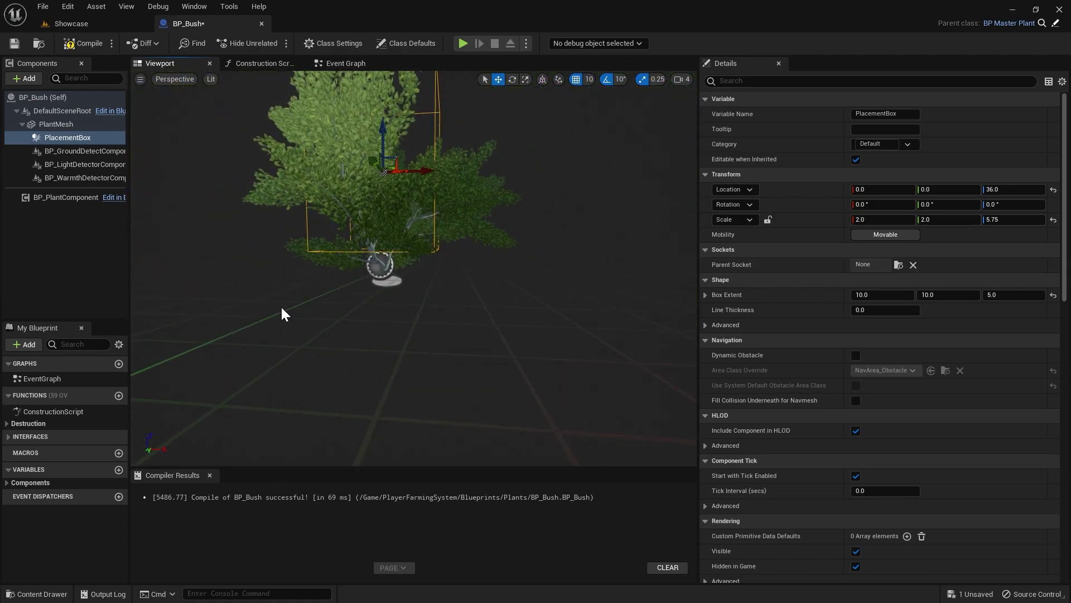
{"action": "right_click_drag", "start_coordinate": [412, 183], "coordinate": [411, 183]}
{"action": "key", "text": "r"}
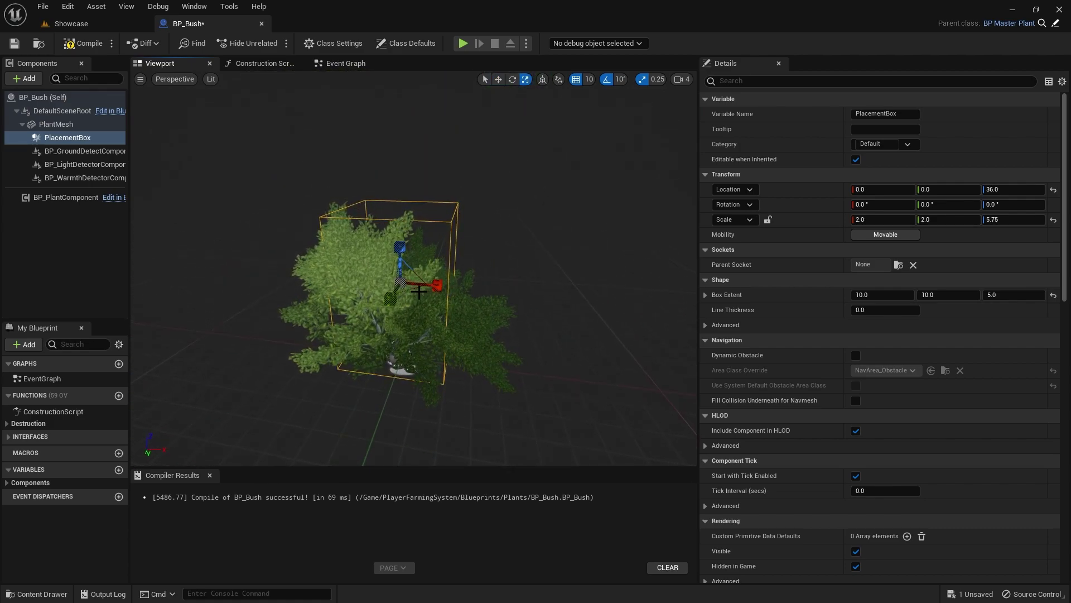
{"action": "left_click_drag", "start_coordinate": [430, 287], "coordinate": [436, 286]}
{"action": "scroll", "coordinate": [560, 343], "scroll_direction": "down", "scroll_amount": 5}
{"action": "scroll", "coordinate": [557, 301], "scroll_direction": "up", "scroll_amount": 3}
{"action": "key", "text": "w"}
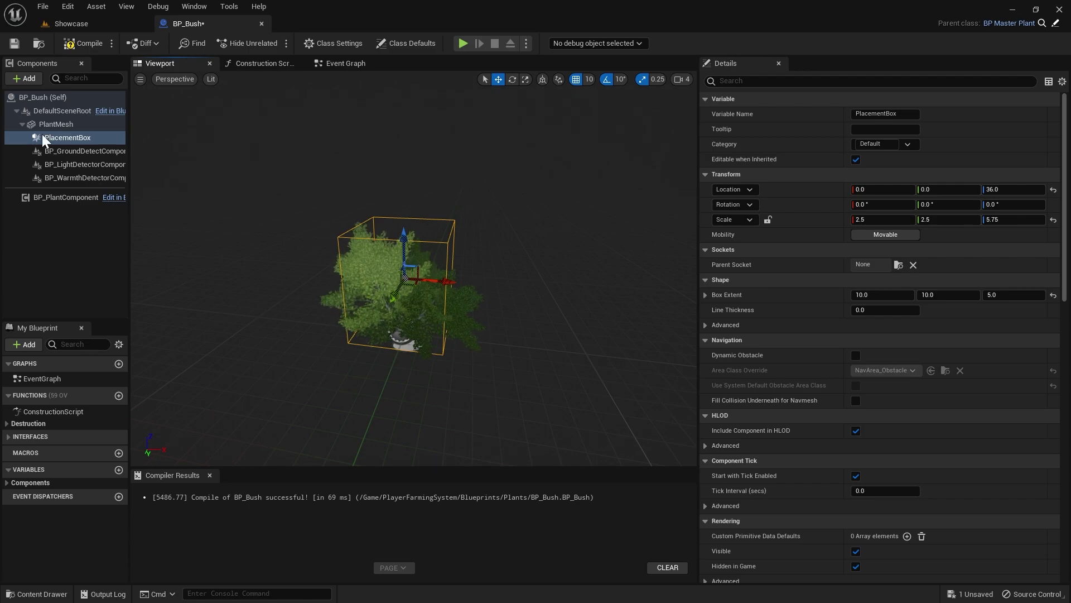
- Try a second placement box by duplicating PlacementBox and shifting the copy to X -40, and delete the copy
{"action": "right_click", "coordinate": [81, 137]}
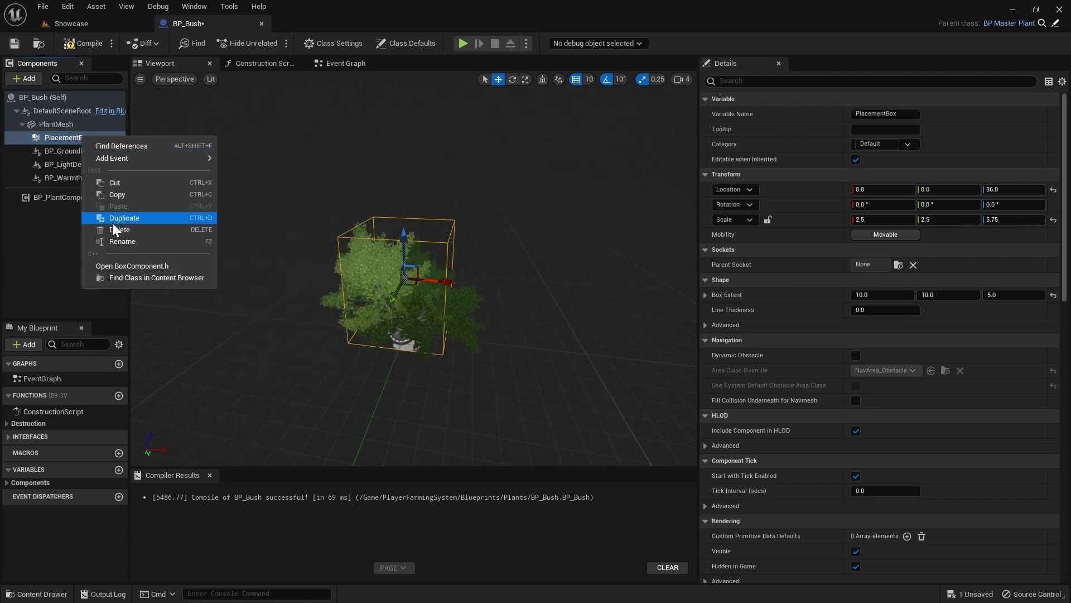
{"action": "left_click", "coordinate": [152, 218]}
{"action": "left_click_drag", "start_coordinate": [474, 279], "coordinate": [352, 279]}
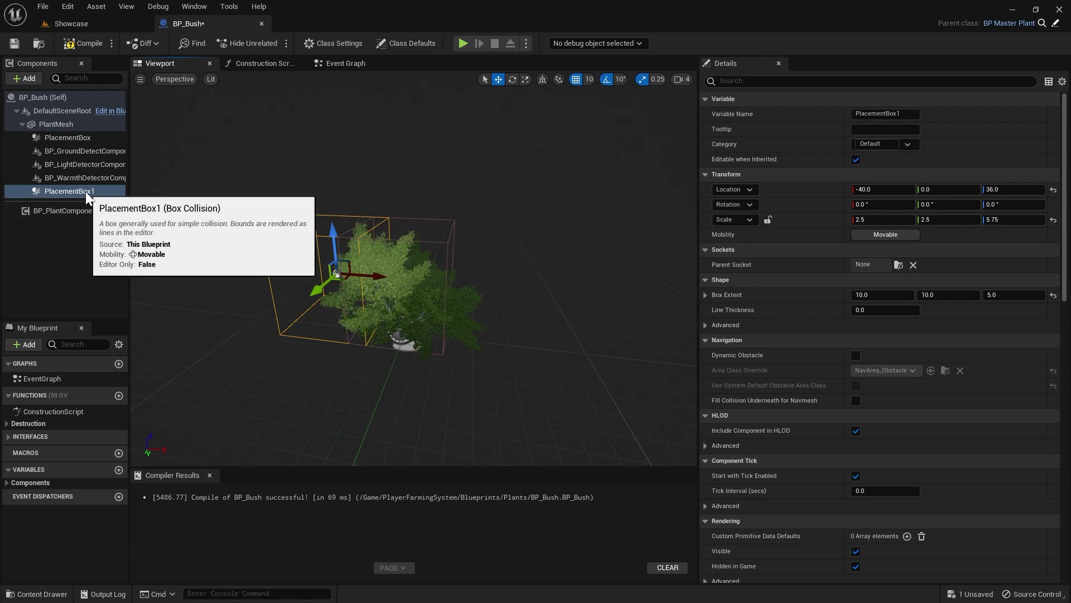
{"action": "key", "text": "Delete"}
- Try a second ground detector by duplicating BP_GroundDetectComponent and moving the copy to Y -30, and remove the copy
{"action": "left_click", "coordinate": [85, 152]}
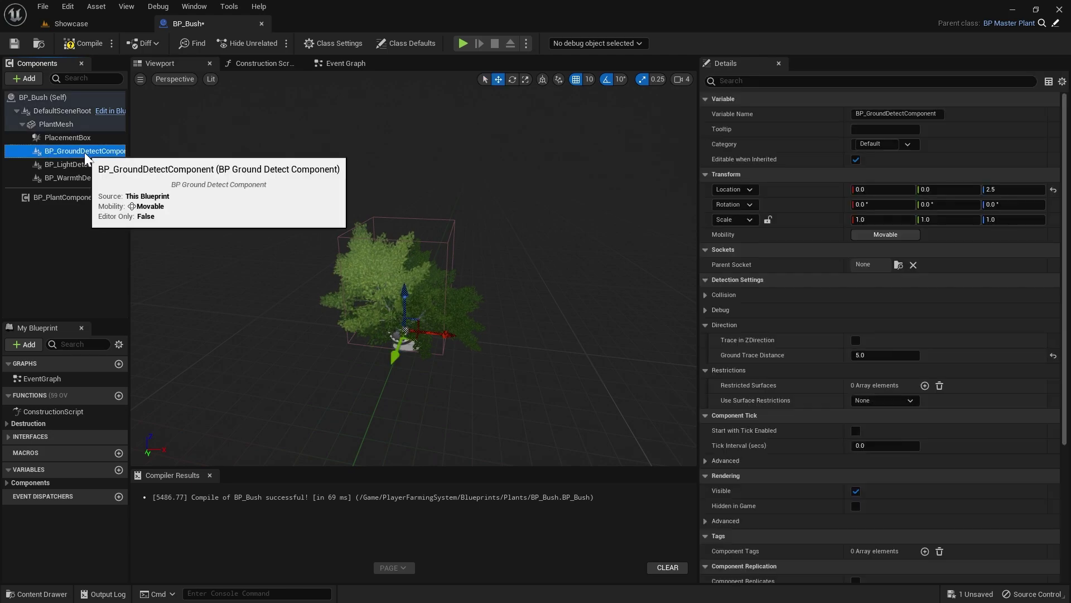
{"action": "right_click_drag", "start_coordinate": [305, 359], "coordinate": [415, 345]}
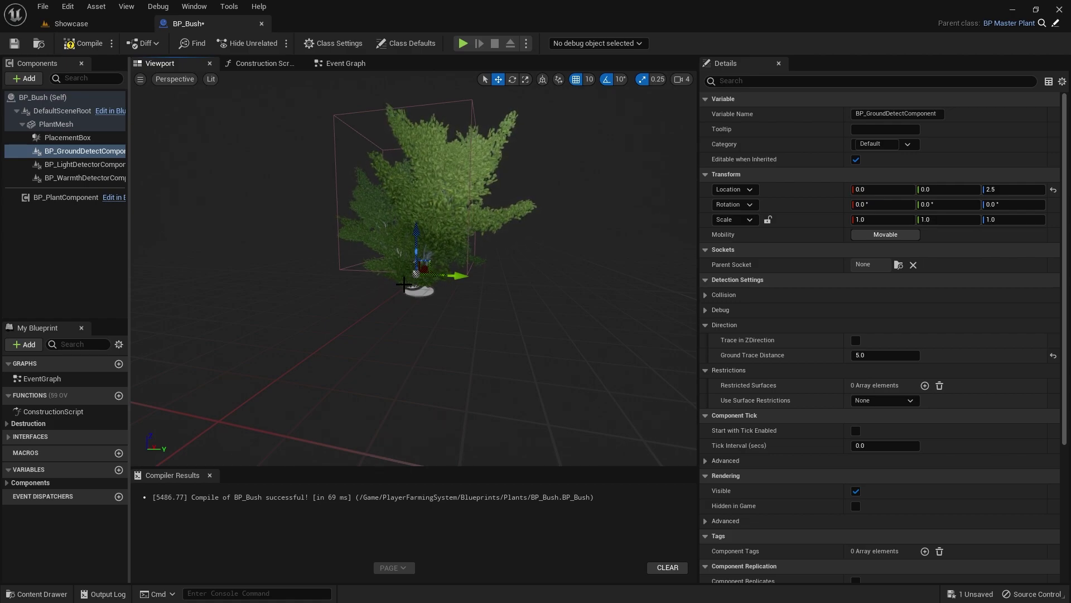
{"action": "right_click_drag", "start_coordinate": [502, 256], "coordinate": [519, 268]}
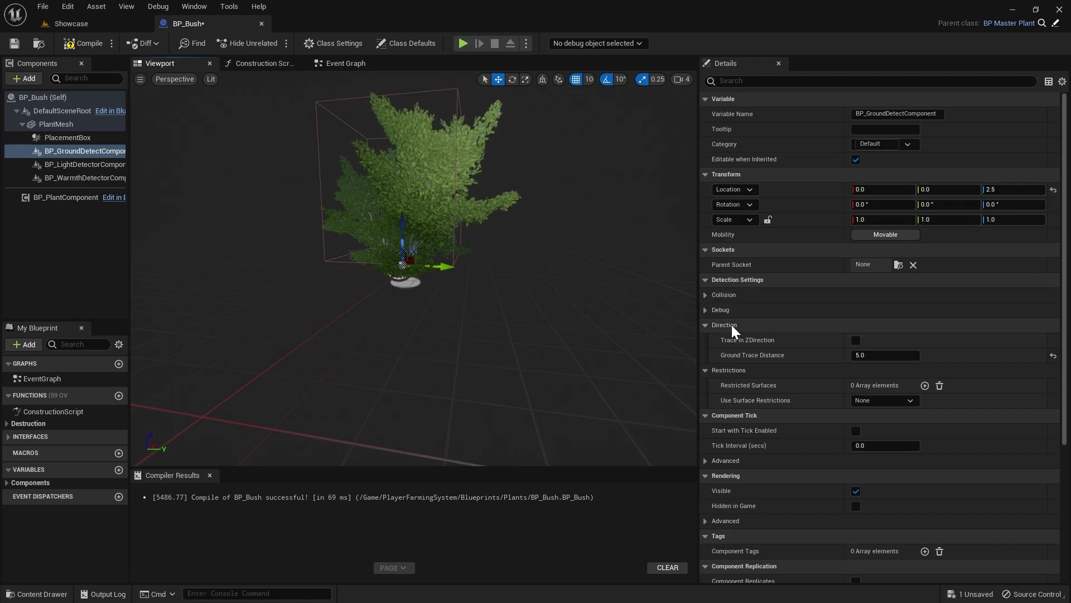
{"action": "mouse_move", "coordinate": [775, 357]}
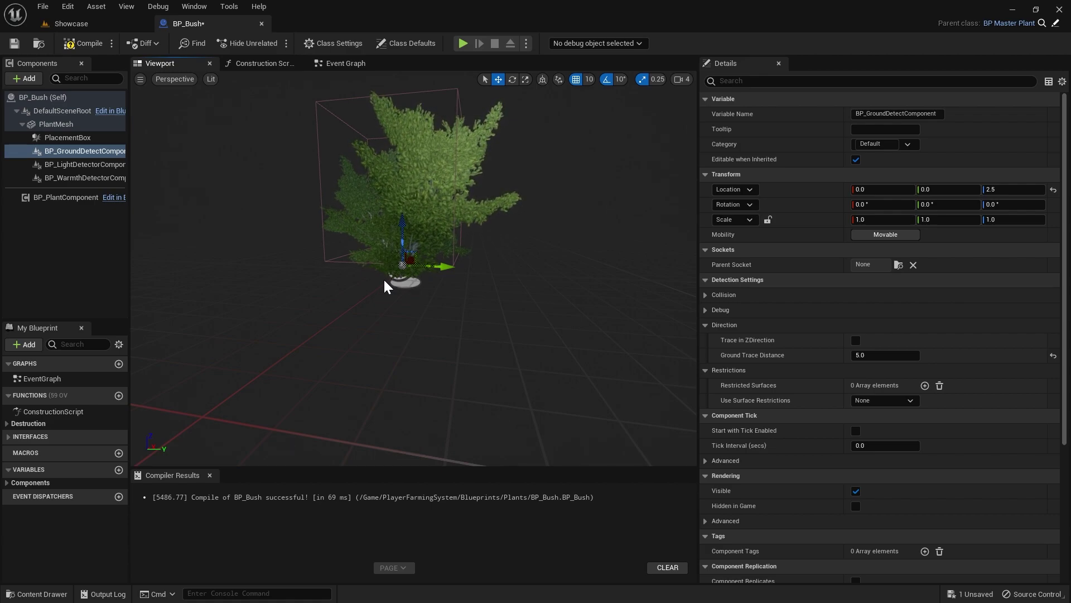
{"action": "right_click", "coordinate": [77, 153]}
{"action": "left_click", "coordinate": [119, 233]}
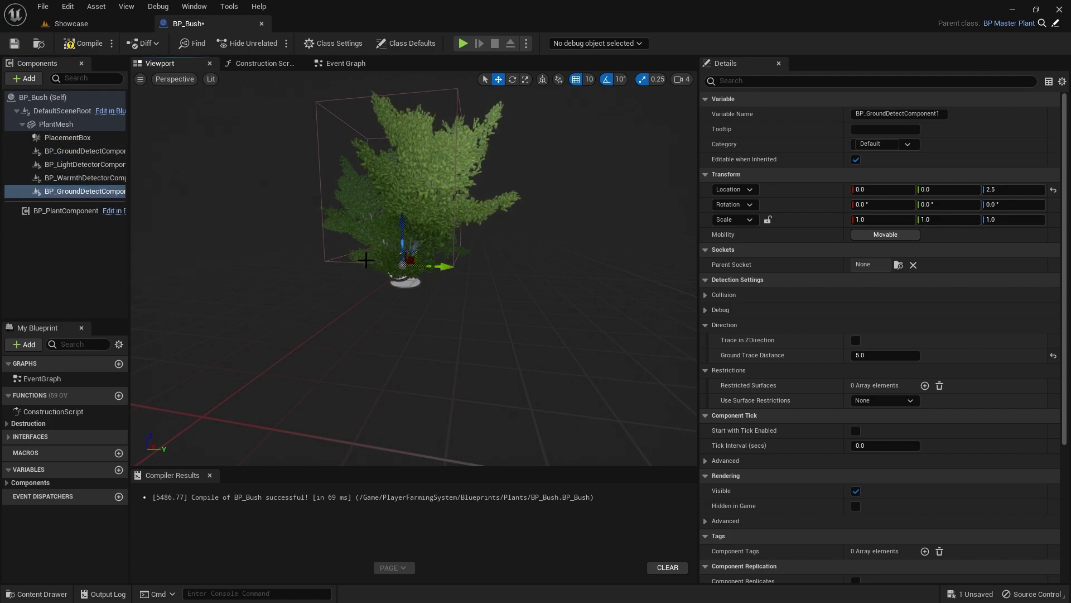
{"action": "left_click_drag", "start_coordinate": [447, 264], "coordinate": [385, 266]}
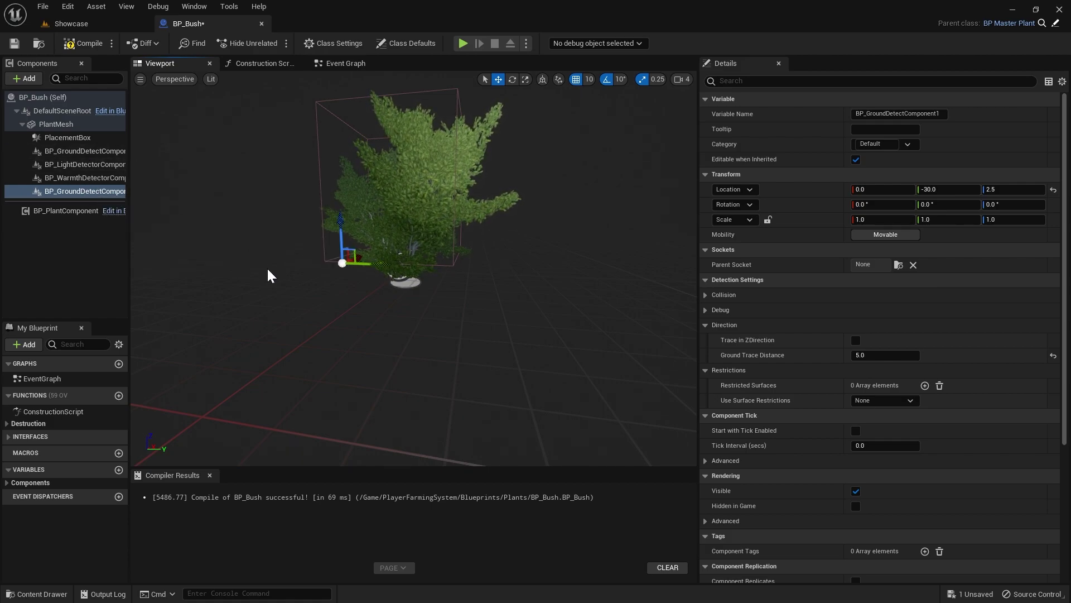
{"action": "left_click", "coordinate": [78, 191]}
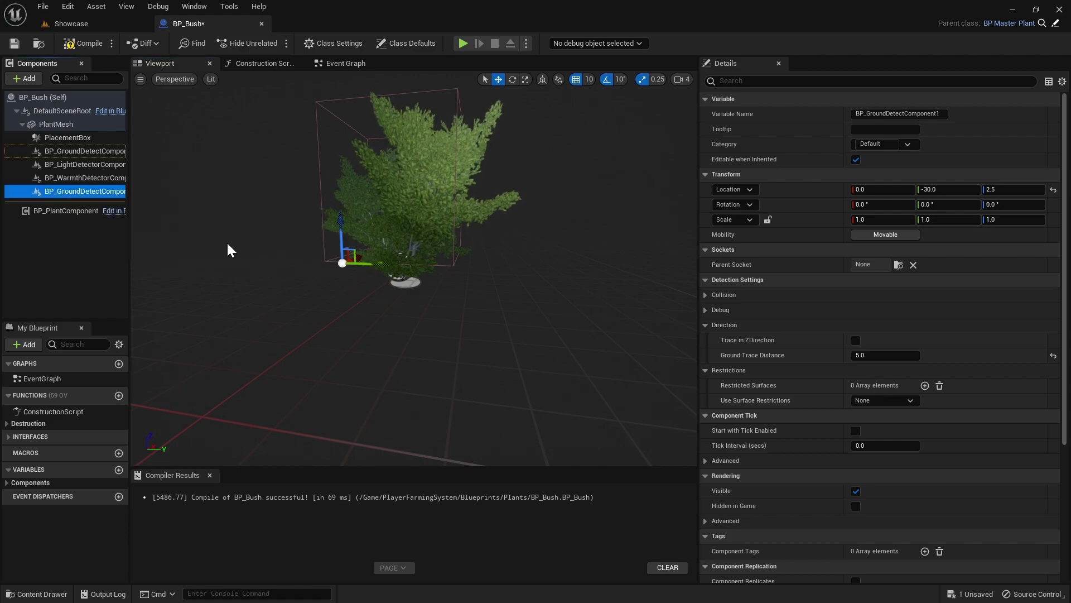
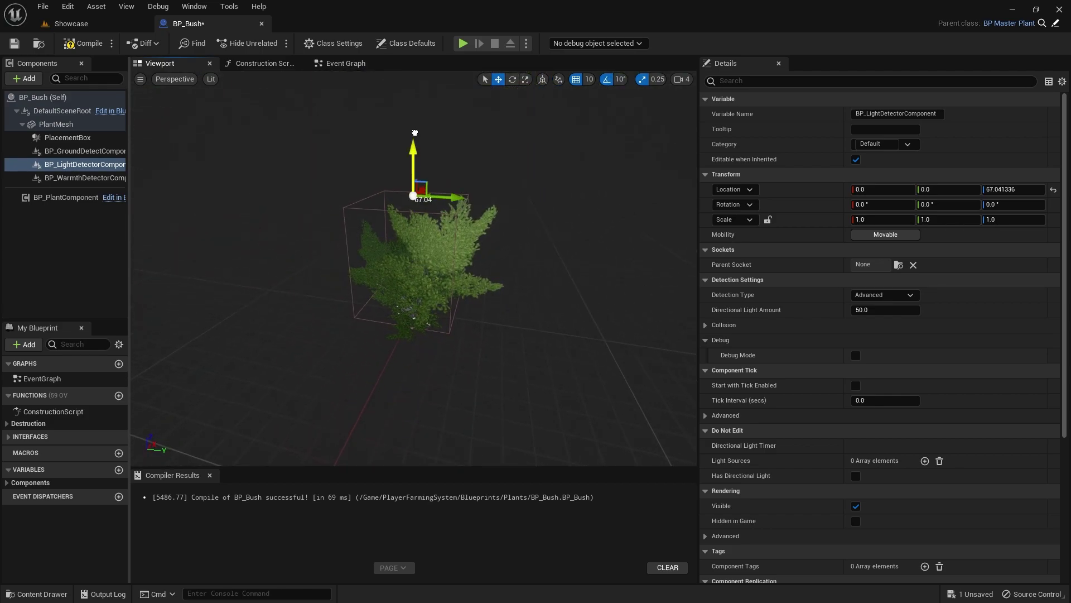
- Raise the warmth detector component to the top of the bush, at a Z location of about 67
{"action": "left_click", "coordinate": [78, 178]}
{"action": "left_click_drag", "start_coordinate": [406, 238], "coordinate": [418, 144]}
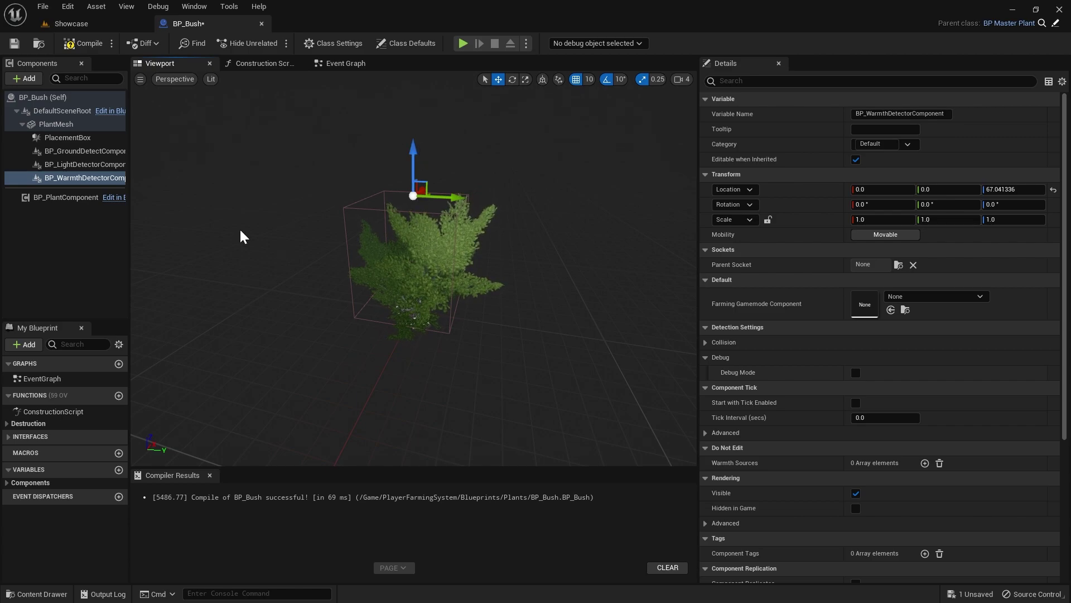
{"action": "left_click", "coordinate": [84, 164]}
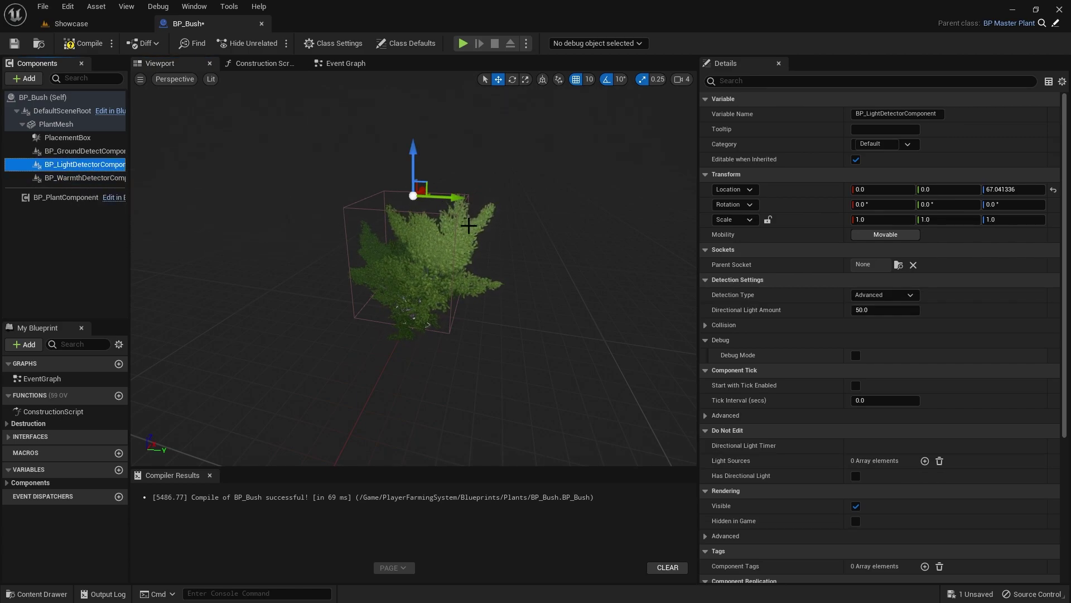
{"action": "left_click", "coordinate": [72, 178]}
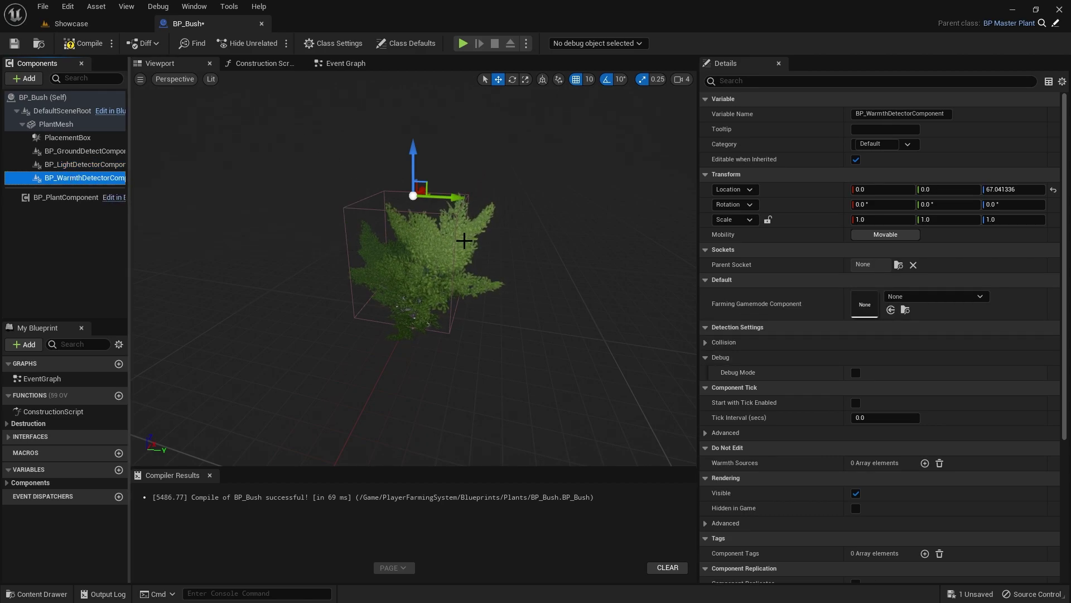
- Set the light detector component's Detection Type to Basic and open its Directional Light Amount for editing
{"action": "left_click", "coordinate": [101, 164]}
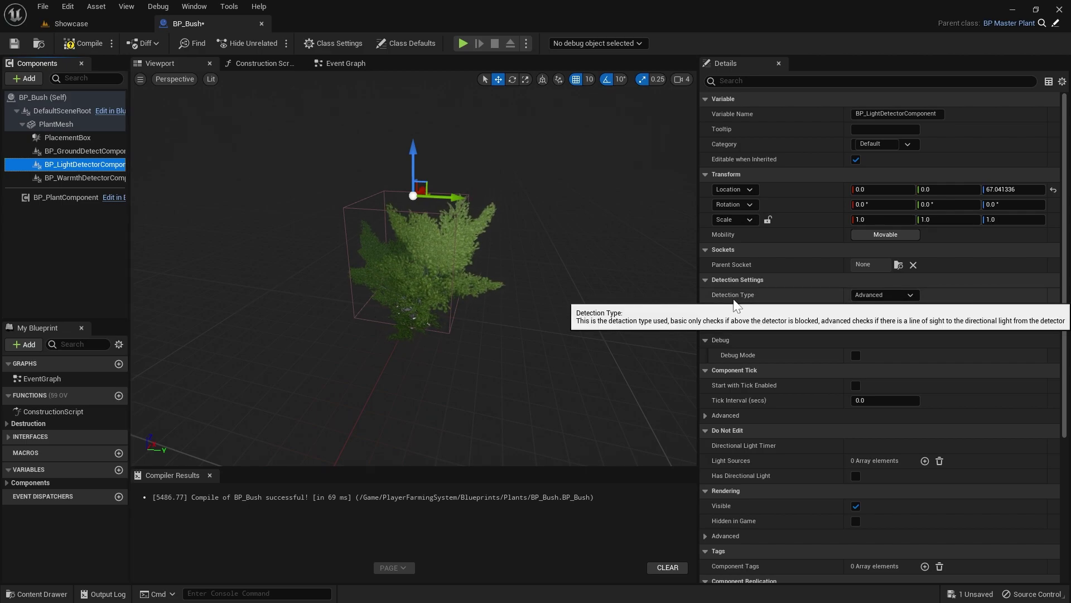
{"action": "mouse_move", "coordinate": [734, 305]}
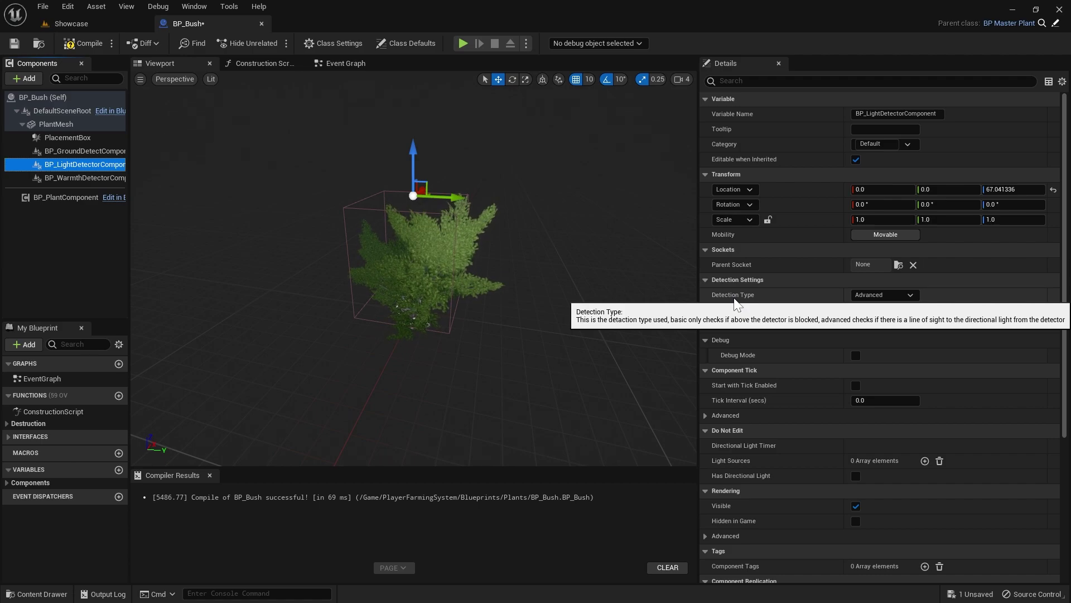
{"action": "mouse_move", "coordinate": [890, 303]}
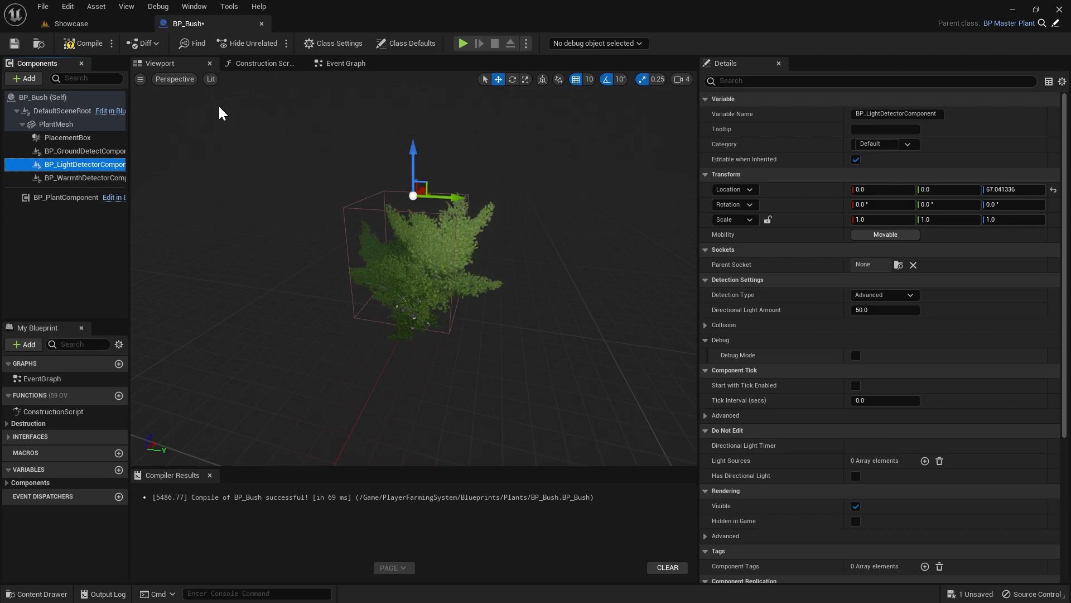
{"action": "left_click", "coordinate": [893, 295]}
{"action": "left_click", "coordinate": [886, 317]}
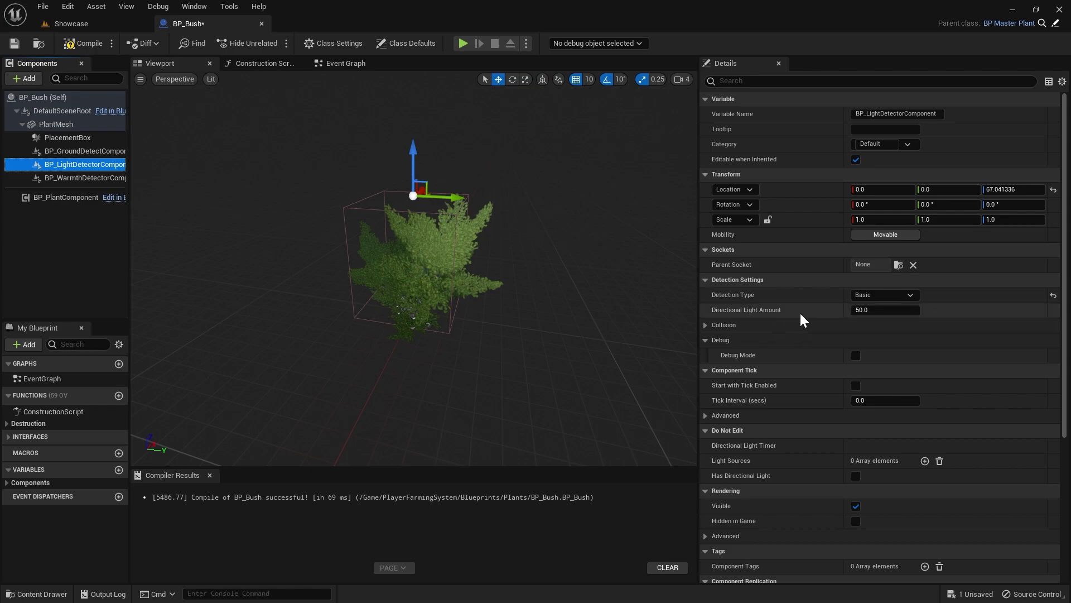
{"action": "left_click", "coordinate": [896, 313]}
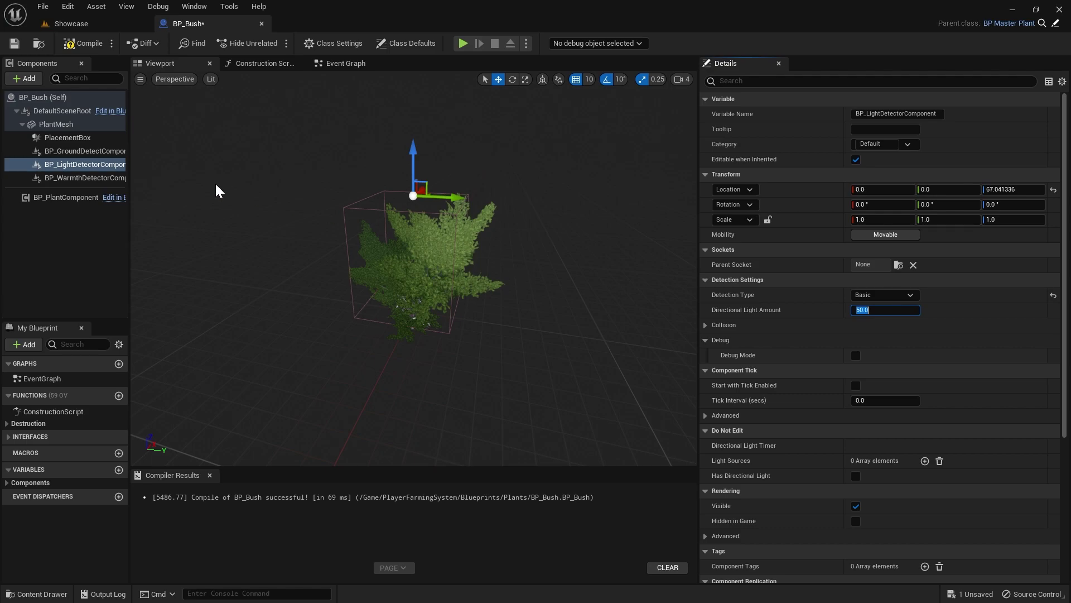
- Select BP_PlantComponent and collapse all its property categories, leaving only Plant Settings open with its subcategories closed
{"action": "left_click", "coordinate": [60, 198]}
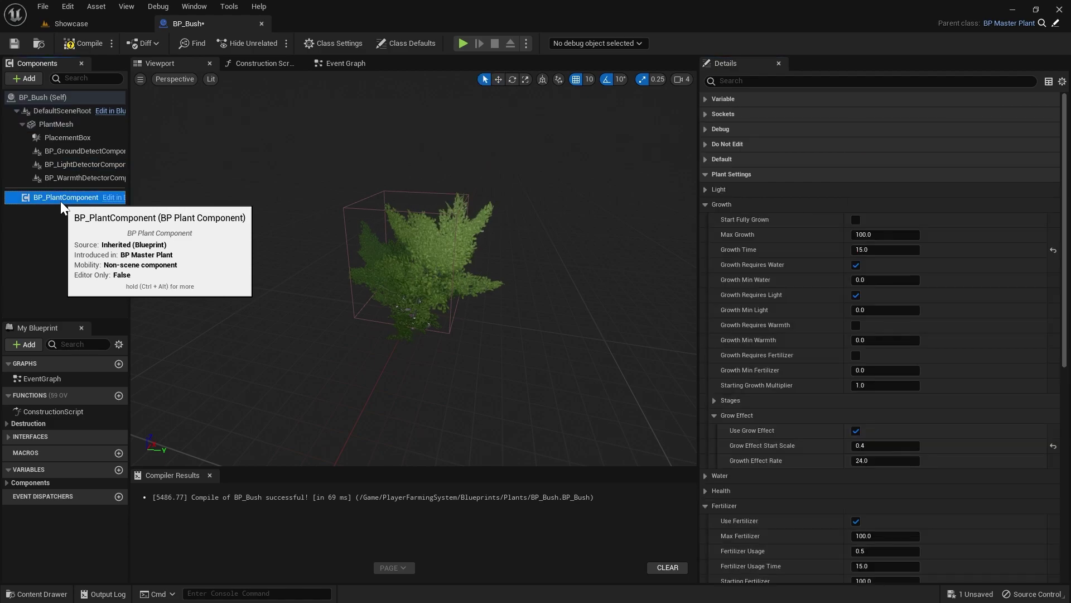
{"action": "left_click", "coordinate": [1062, 81]}
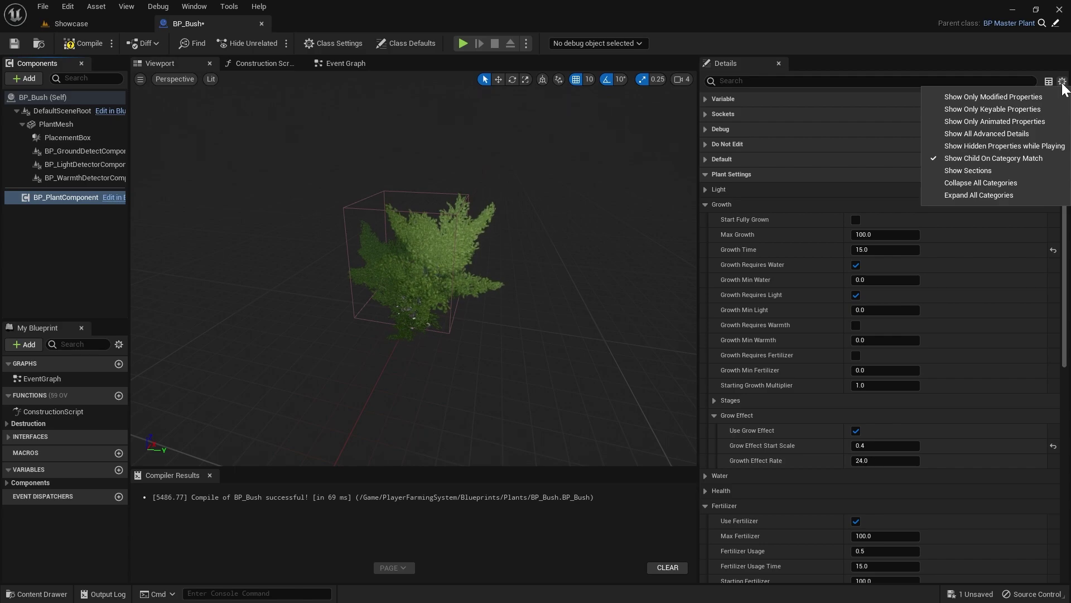
{"action": "left_click", "coordinate": [979, 182]}
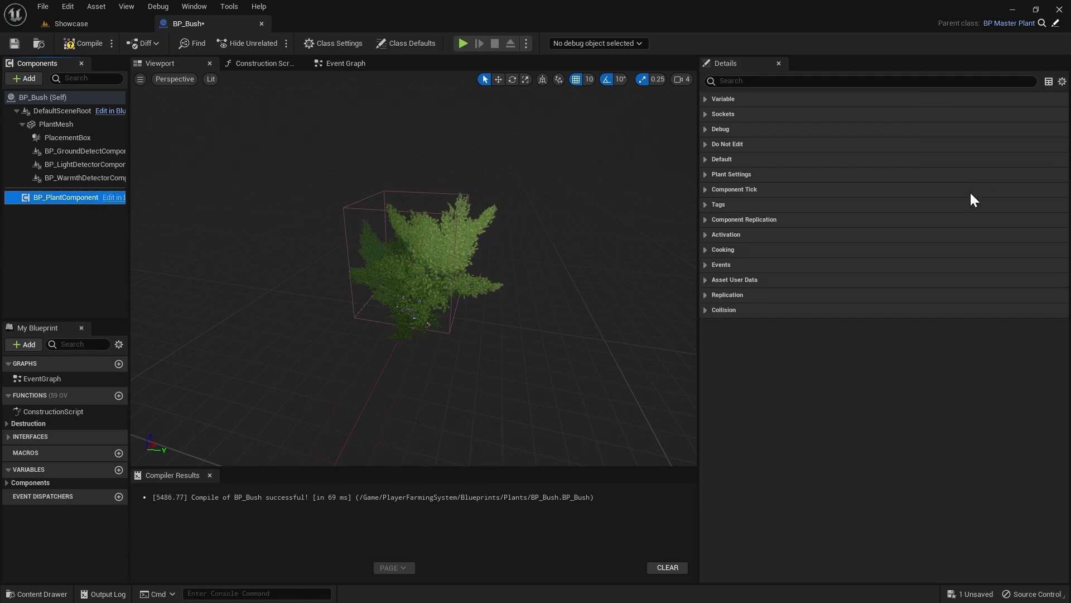
{"action": "left_click", "coordinate": [707, 175]}
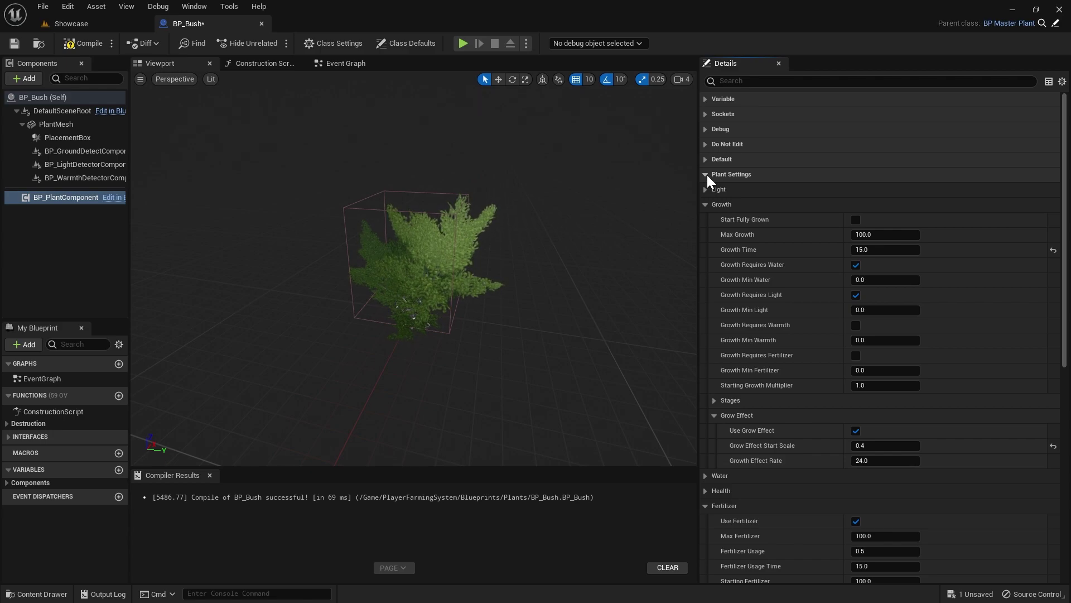
{"action": "left_click", "coordinate": [706, 204]}
{"action": "left_click", "coordinate": [705, 249]}
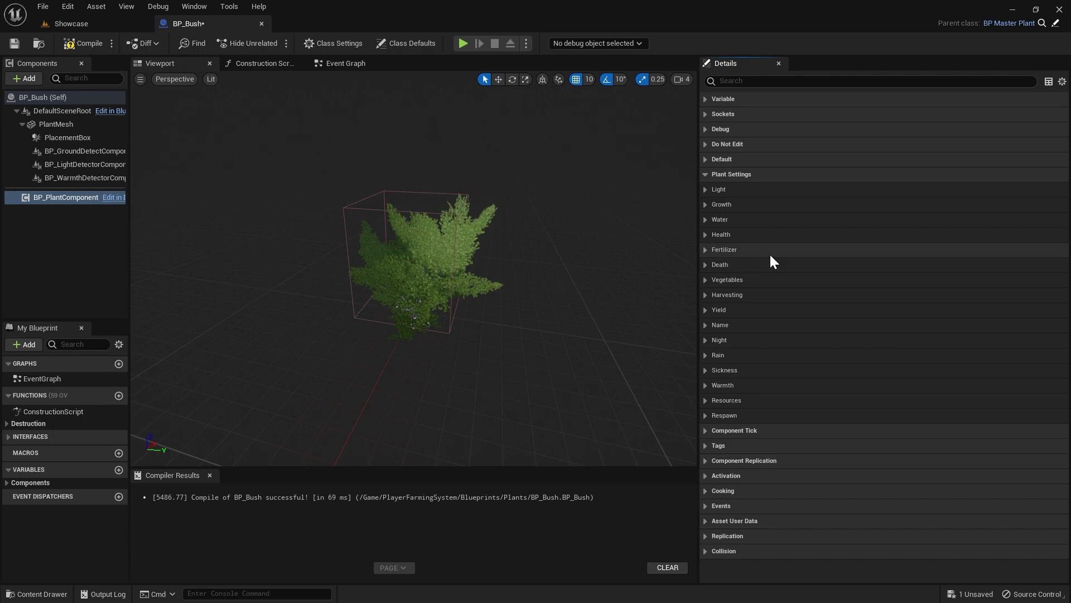
- Examine the plant's Growth settings, including Growth Time and the growth value and static mesh of every existing growth stage
{"action": "left_click", "coordinate": [810, 209]}
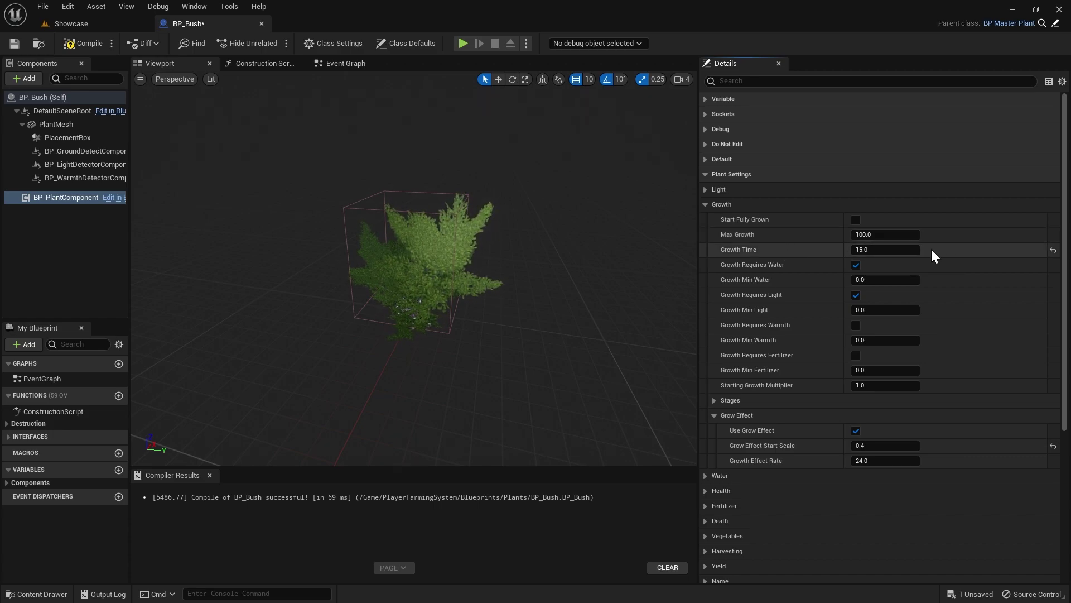
{"action": "left_click", "coordinate": [885, 251]}
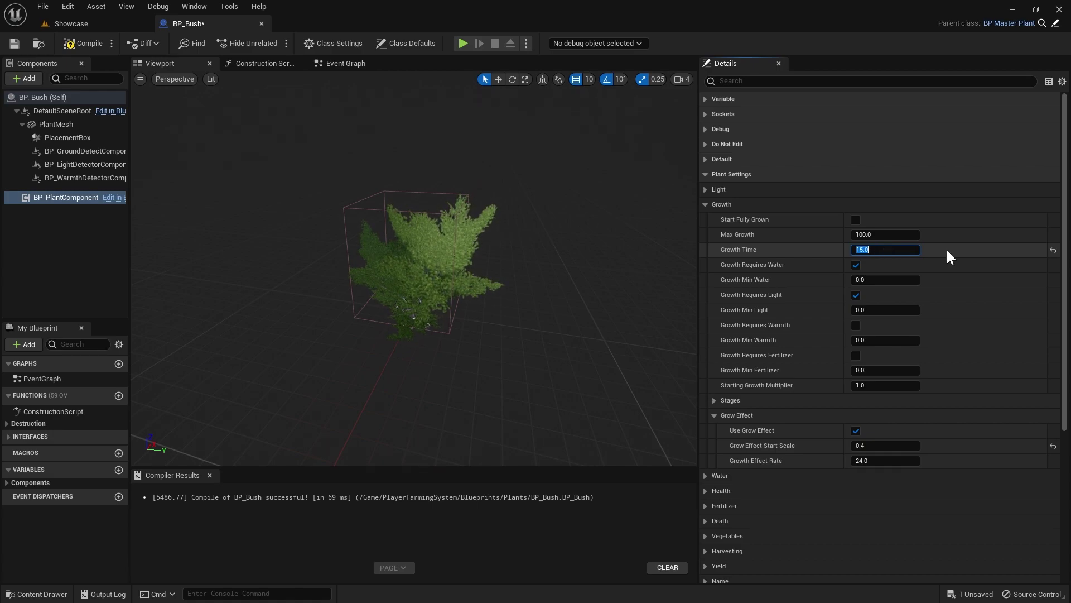
{"action": "left_click", "coordinate": [714, 402]}
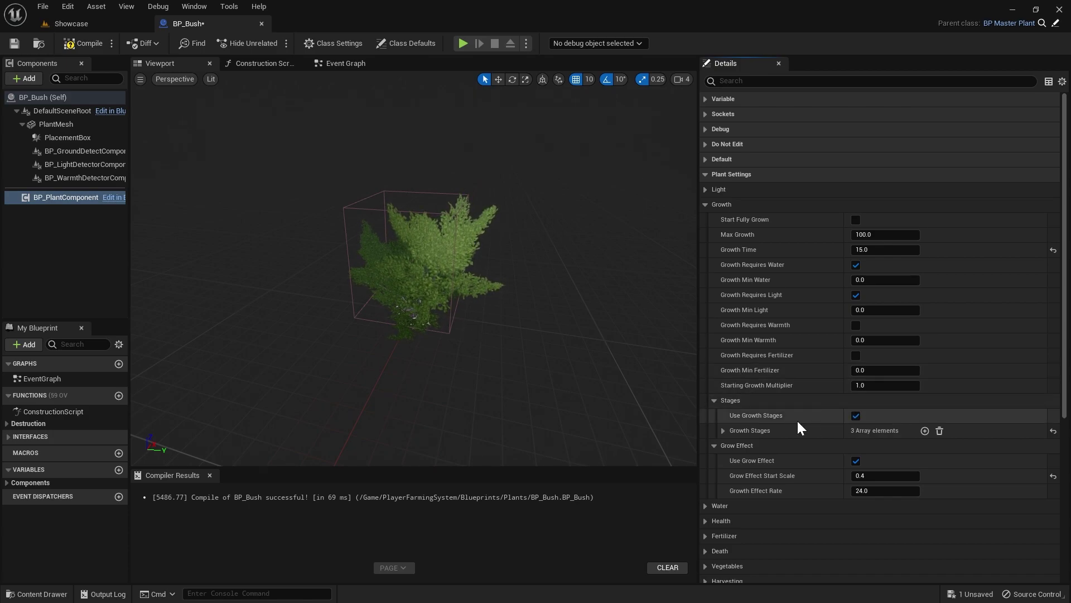
{"action": "left_click", "coordinate": [724, 431]}
{"action": "left_click", "coordinate": [733, 447]}
{"action": "scroll", "coordinate": [738, 467], "scroll_direction": "down", "scroll_amount": 2}
{"action": "left_click", "coordinate": [733, 482]}
{"action": "scroll", "coordinate": [731, 481], "scroll_direction": "down", "scroll_amount": 3}
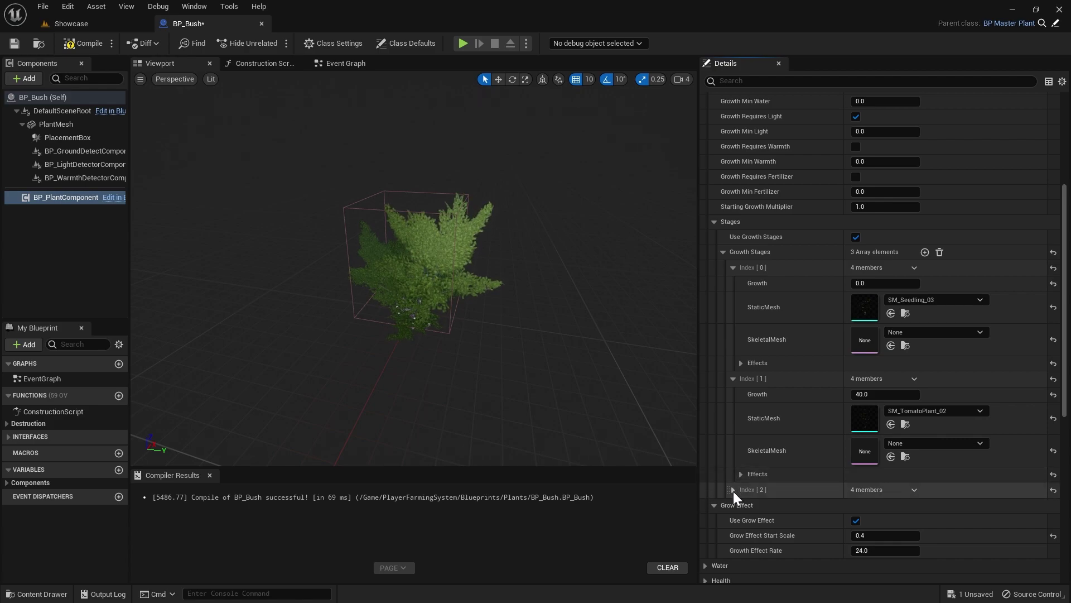
{"action": "left_click", "coordinate": [735, 490]}
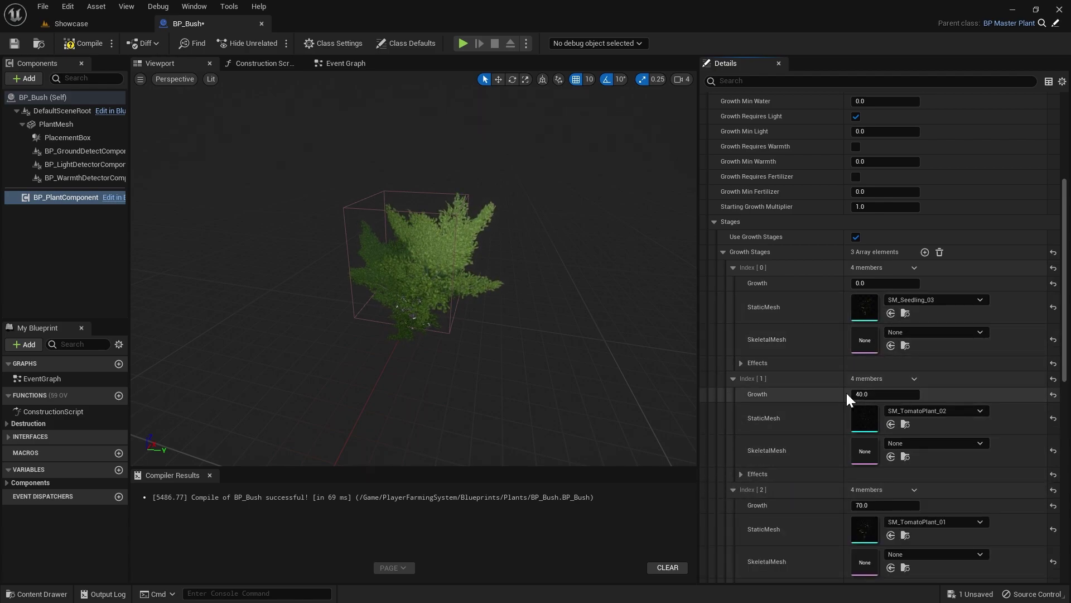
{"action": "scroll", "coordinate": [863, 464], "scroll_direction": "down", "scroll_amount": 1}
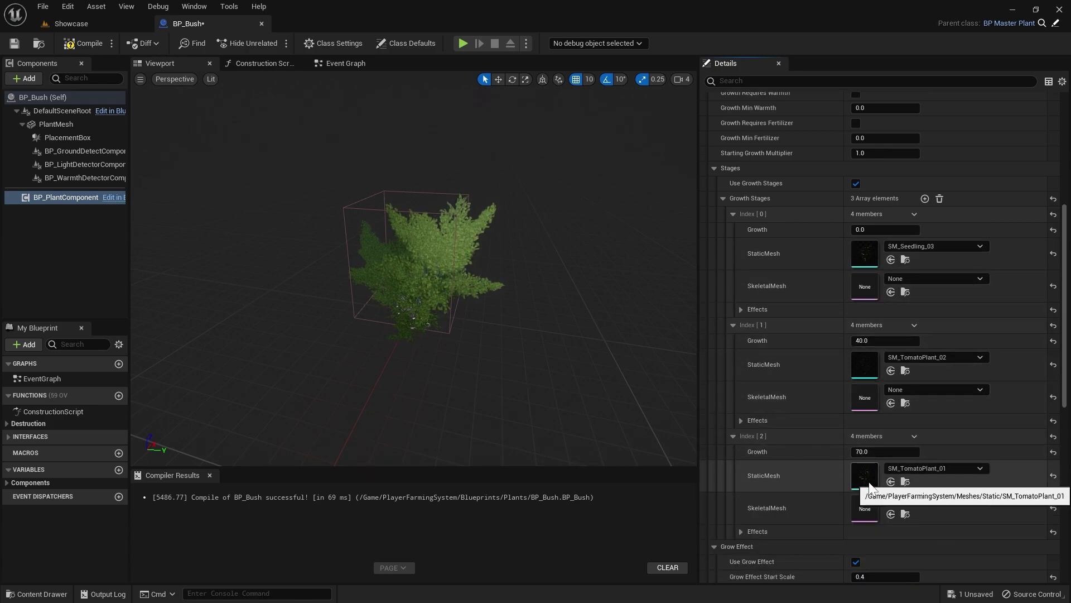
{"action": "scroll", "coordinate": [863, 296], "scroll_direction": "down", "scroll_amount": 2}
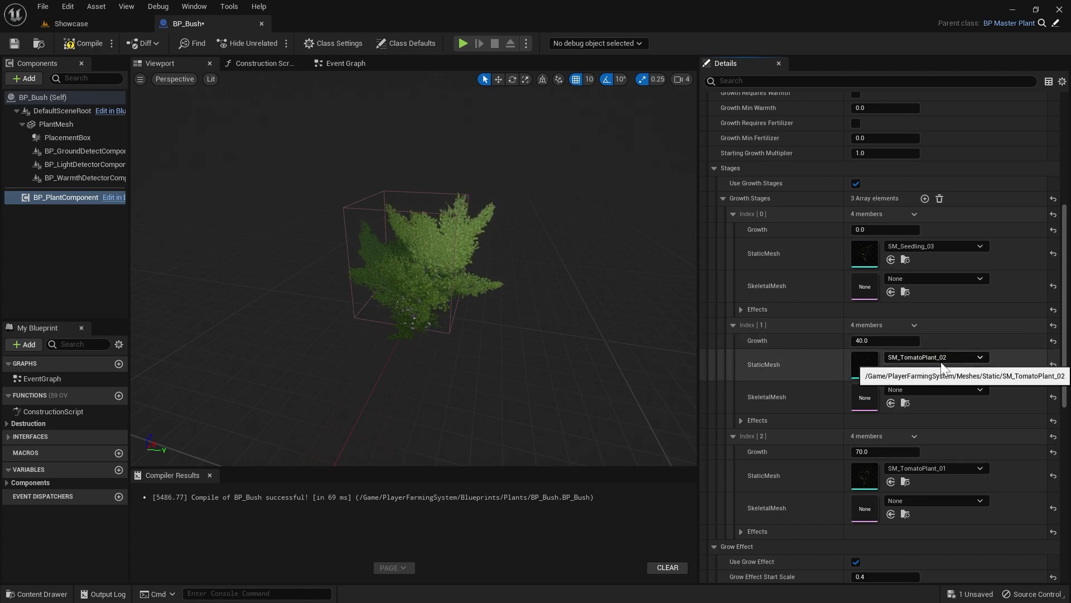
{"action": "scroll", "coordinate": [906, 424], "scroll_direction": "down", "scroll_amount": 2}
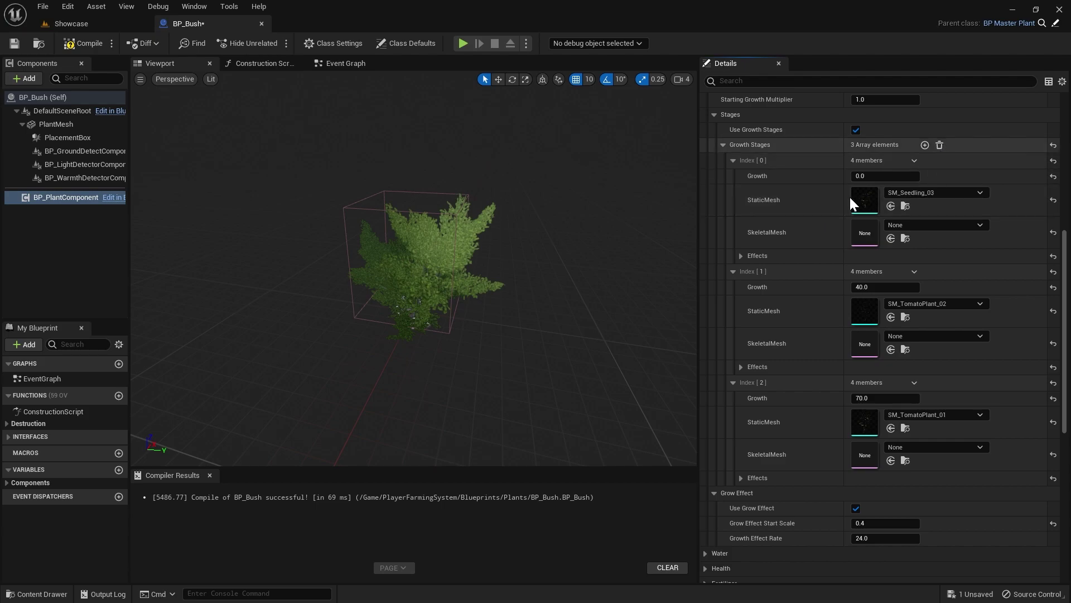
- Clear the existing Growth Stages and add a first stage using the static mesh SM_S_Flatland_1
{"action": "left_click", "coordinate": [939, 146]}
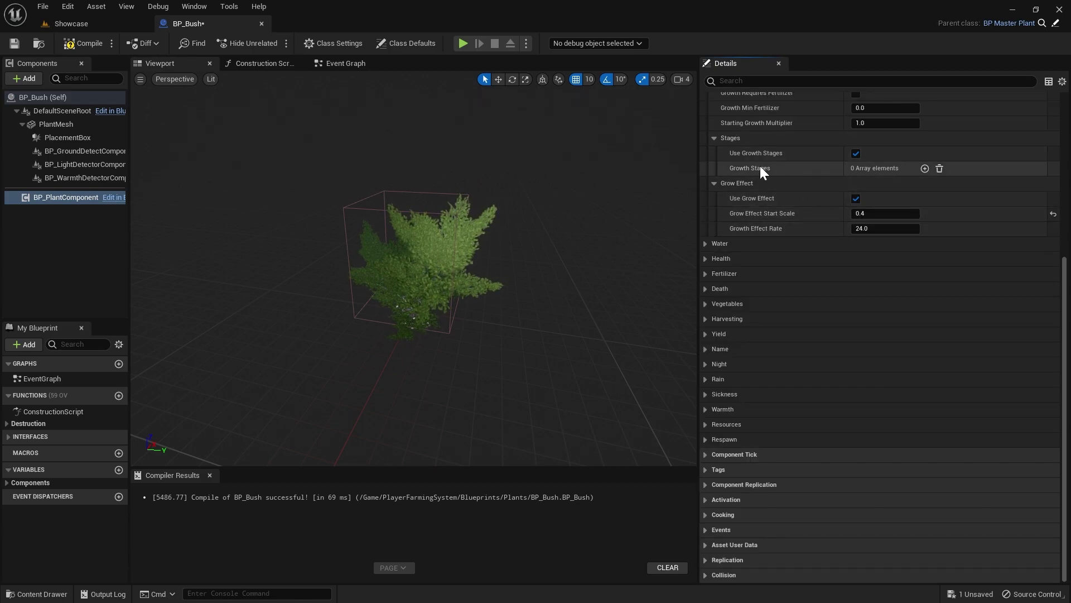
{"action": "left_click", "coordinate": [925, 168]}
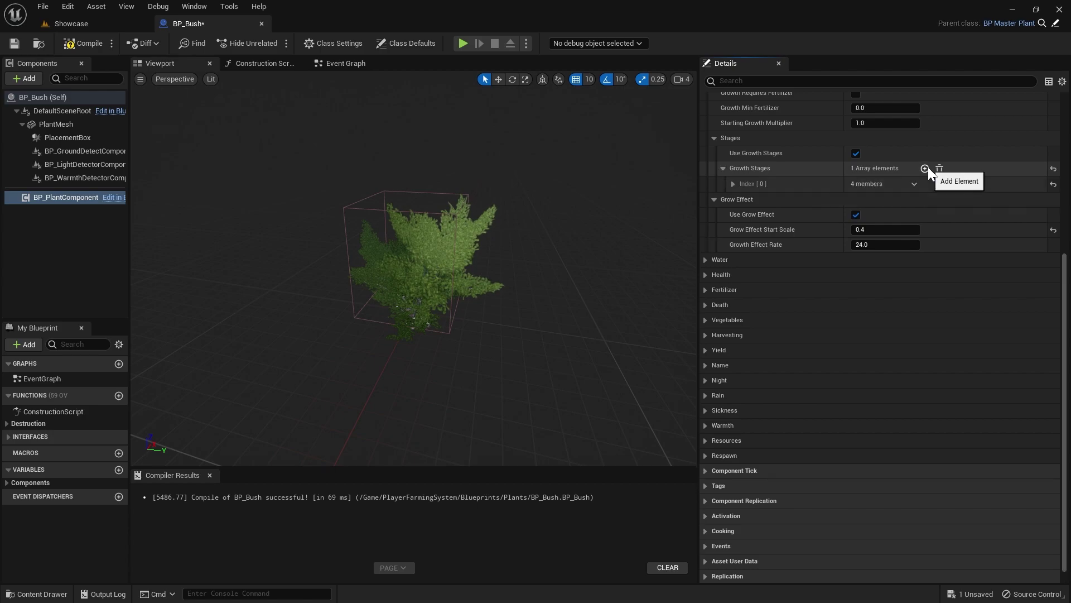
{"action": "left_click", "coordinate": [779, 183]}
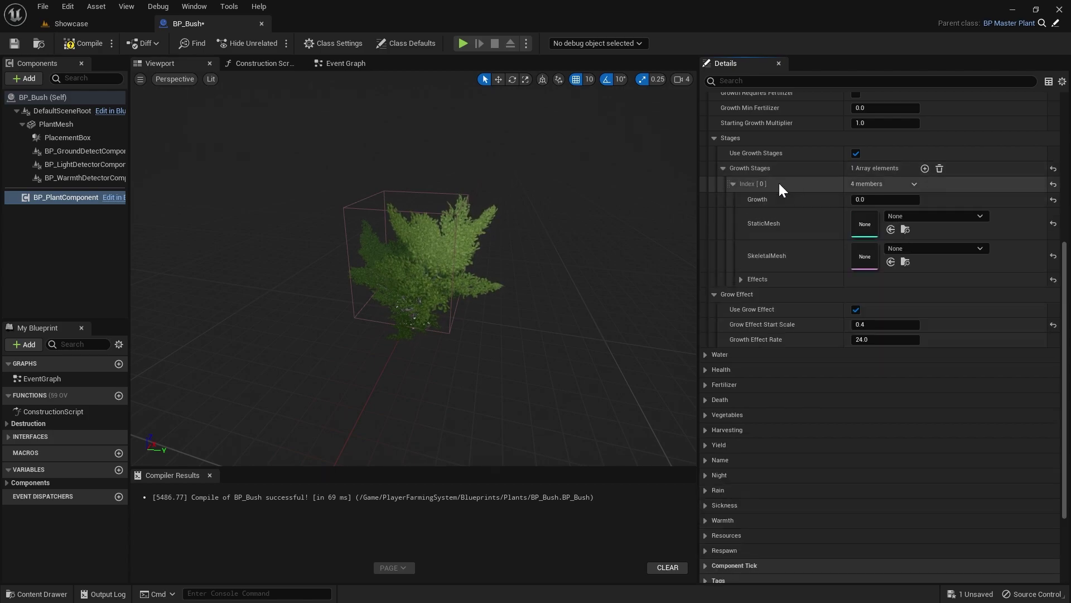
{"action": "left_click", "coordinate": [925, 215]}
{"action": "type", "text": "flat"}
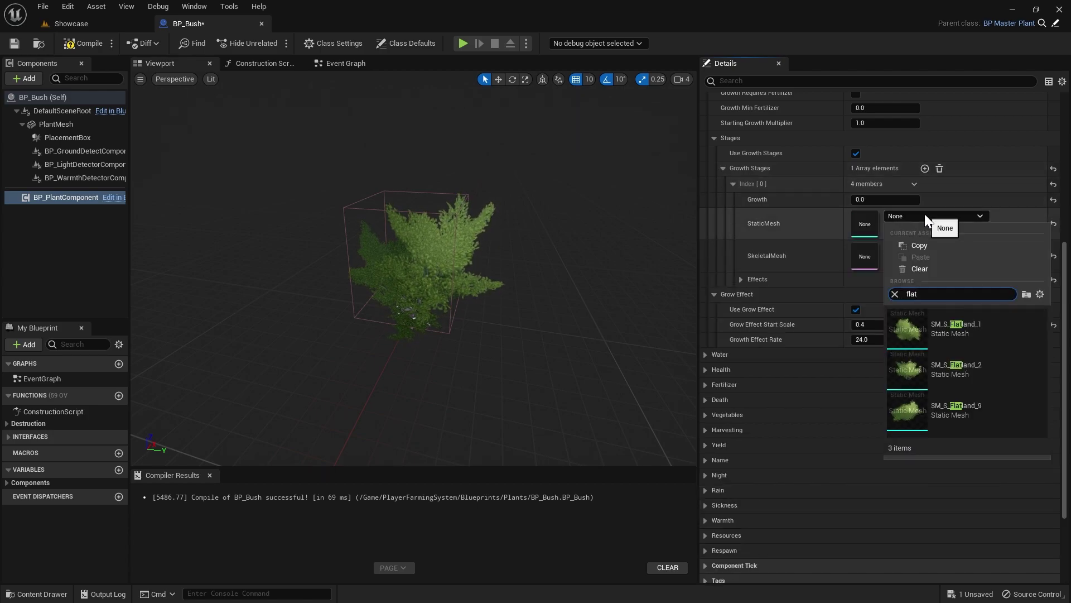
{"action": "left_click", "coordinate": [950, 326]}
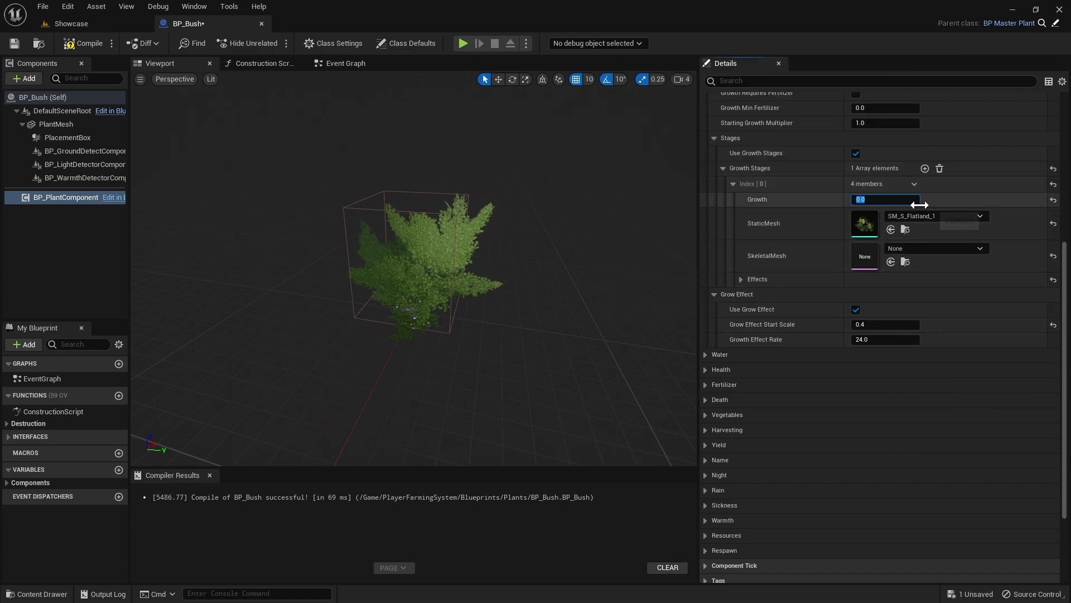
- Add a second growth stage with the static mesh SM_S_Flatland_2 and a Growth value of 50
{"action": "left_click", "coordinate": [924, 168]}
{"action": "left_click", "coordinate": [779, 295]}
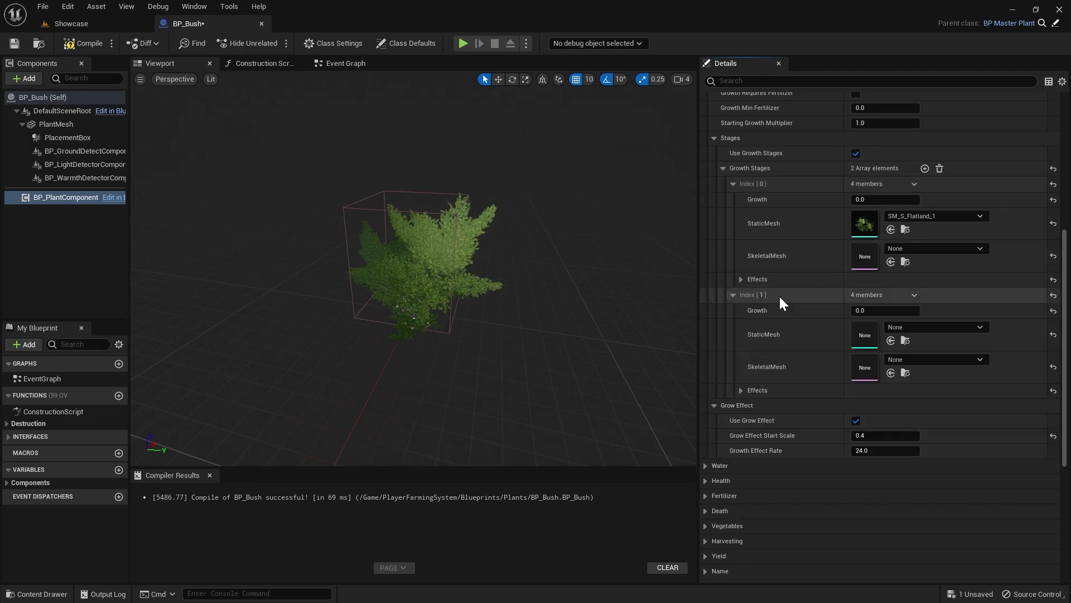
{"action": "left_click", "coordinate": [929, 324]}
{"action": "type", "text": "flat"}
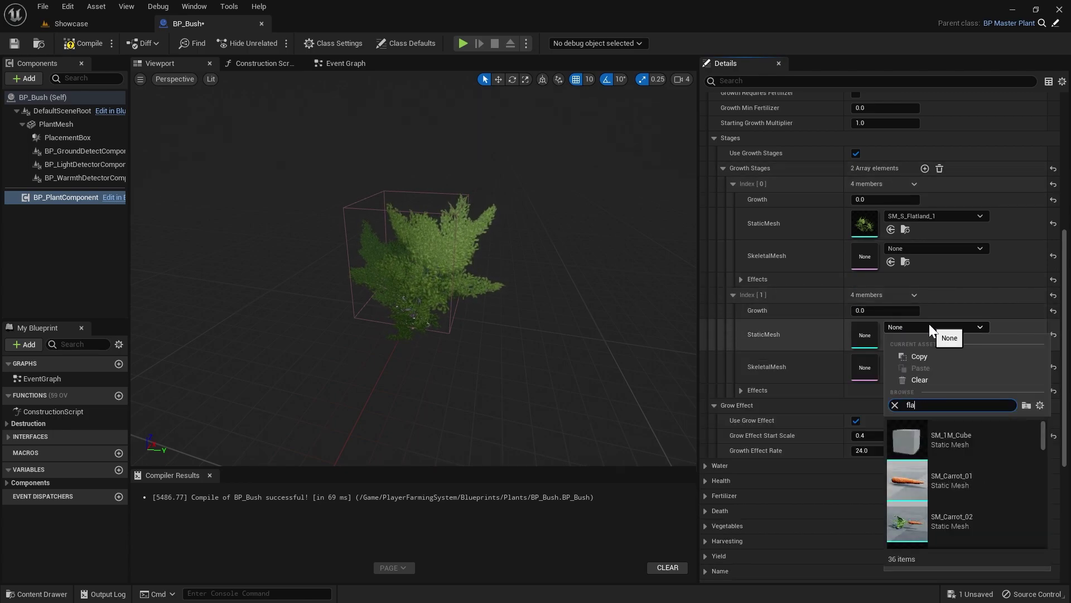
{"action": "left_click", "coordinate": [968, 474]}
{"action": "left_click", "coordinate": [891, 310]}
{"action": "type", "text": "50"}
{"action": "key", "text": "Return"}
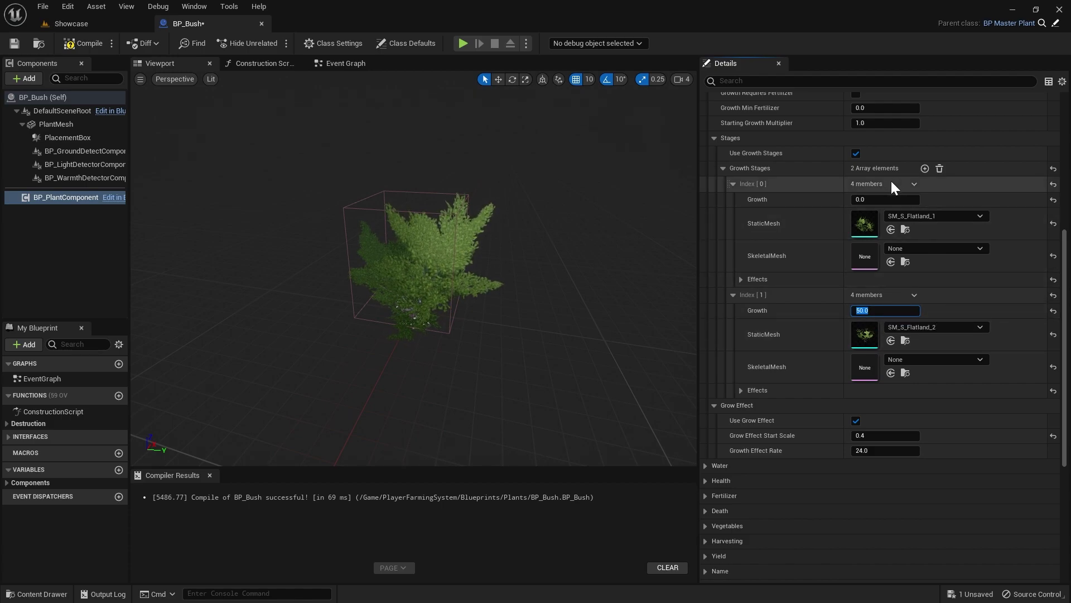
- Add a third growth stage with a Growth value of 80 and the static mesh SM_S_Flatland_9
{"action": "left_click", "coordinate": [925, 168]}
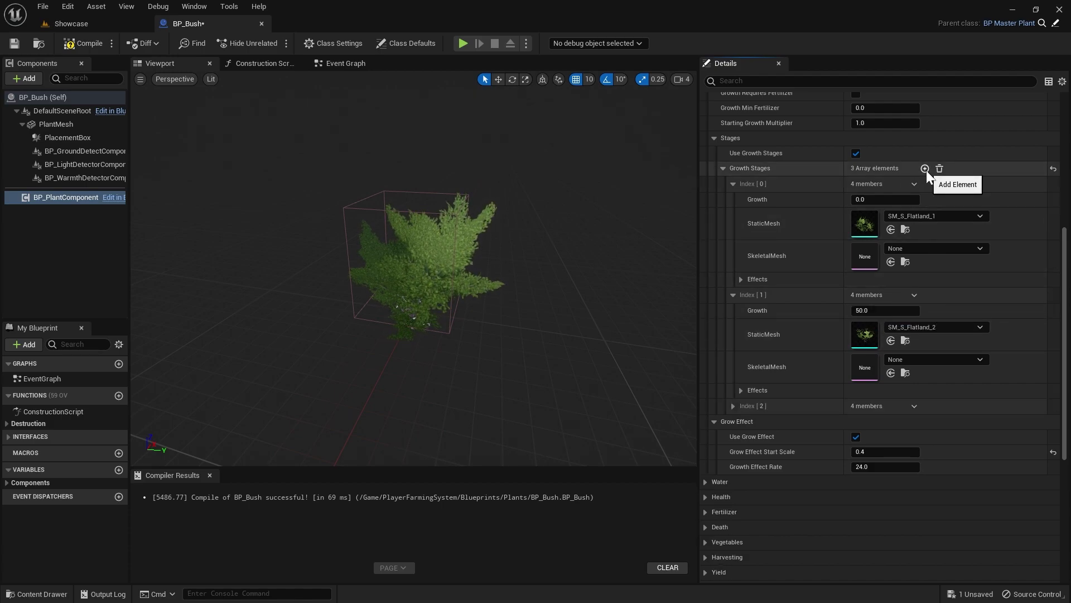
{"action": "left_click", "coordinate": [788, 408]}
{"action": "left_click", "coordinate": [893, 423]}
{"action": "type", "text": "80"}
{"action": "key", "text": "Return"}
{"action": "left_click", "coordinate": [910, 437]}
{"action": "type", "text": "fl"}
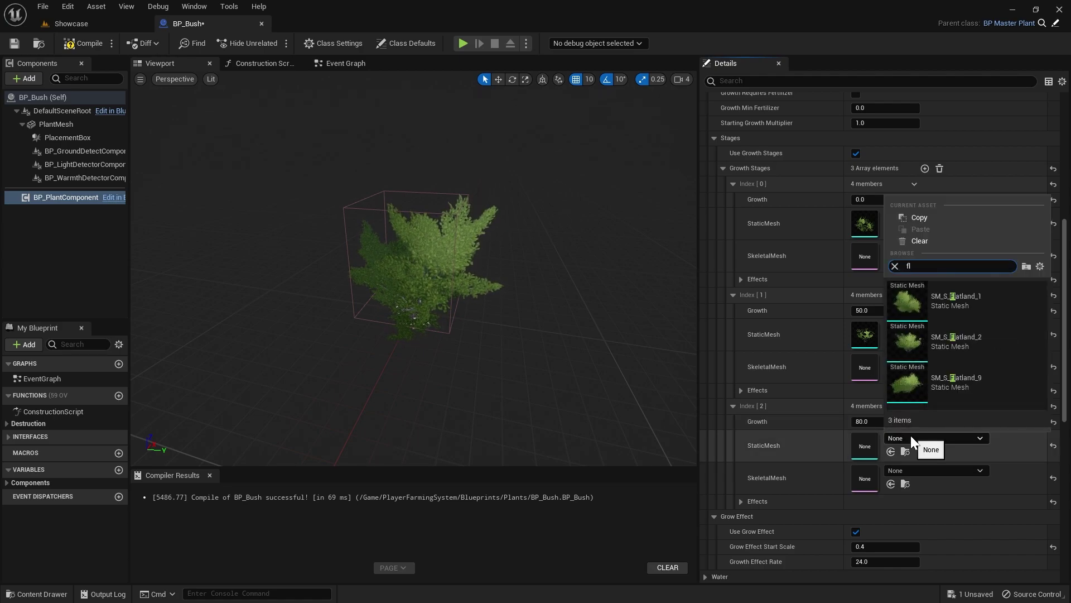
{"action": "left_click", "coordinate": [983, 378]}
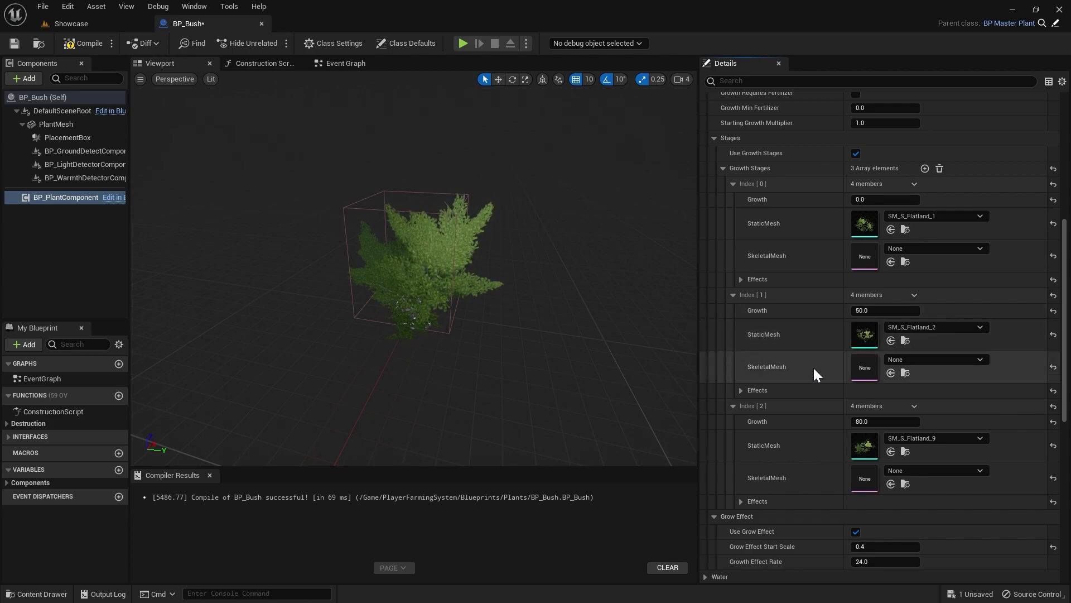
- View the second stage's effects, try emptying Growth Stages with Use Growth Stages disabled, and undo those changes
{"action": "left_click", "coordinate": [743, 390]}
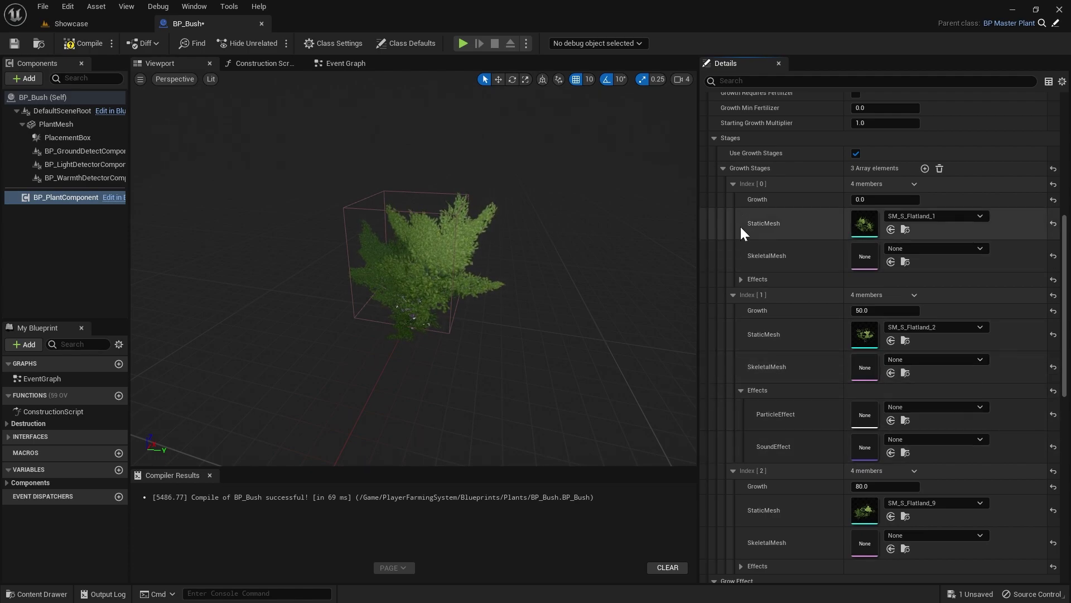
{"action": "left_click", "coordinate": [724, 167]}
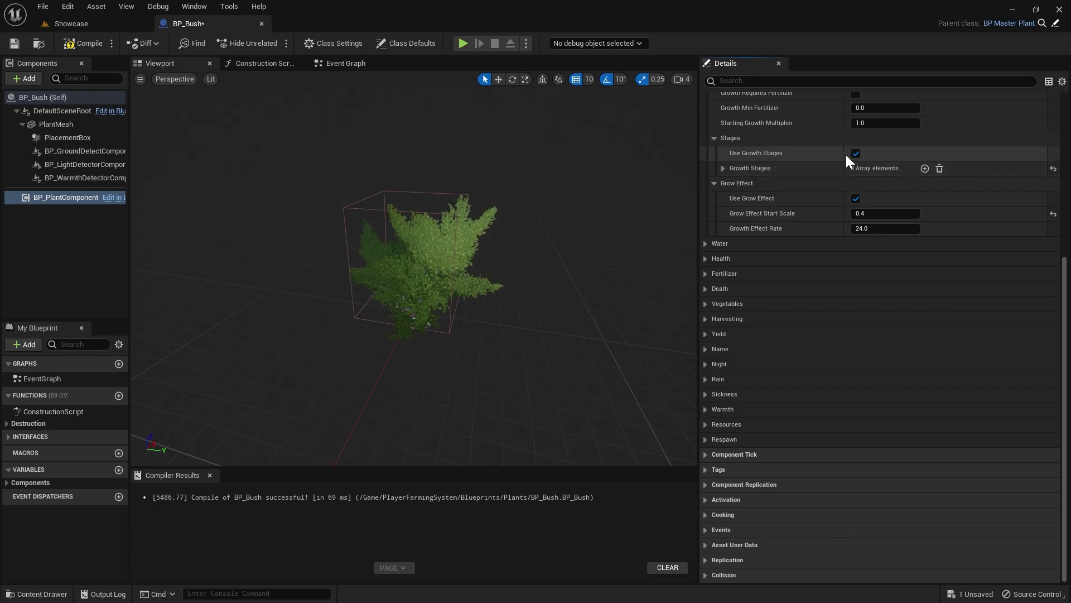
{"action": "left_click", "coordinate": [940, 168]}
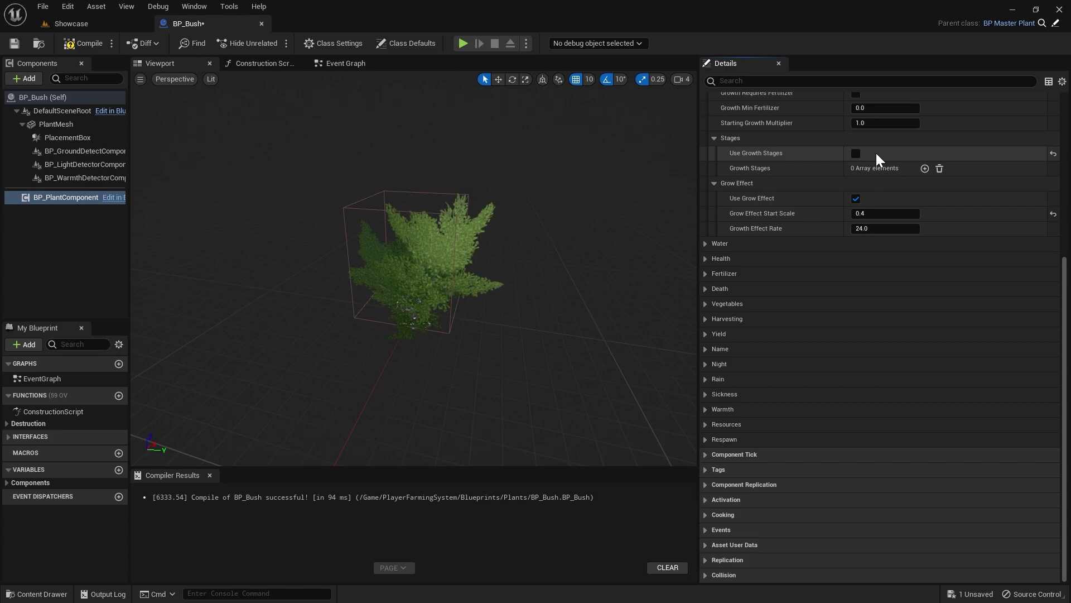
{"action": "key", "text": "ctrl+z"}
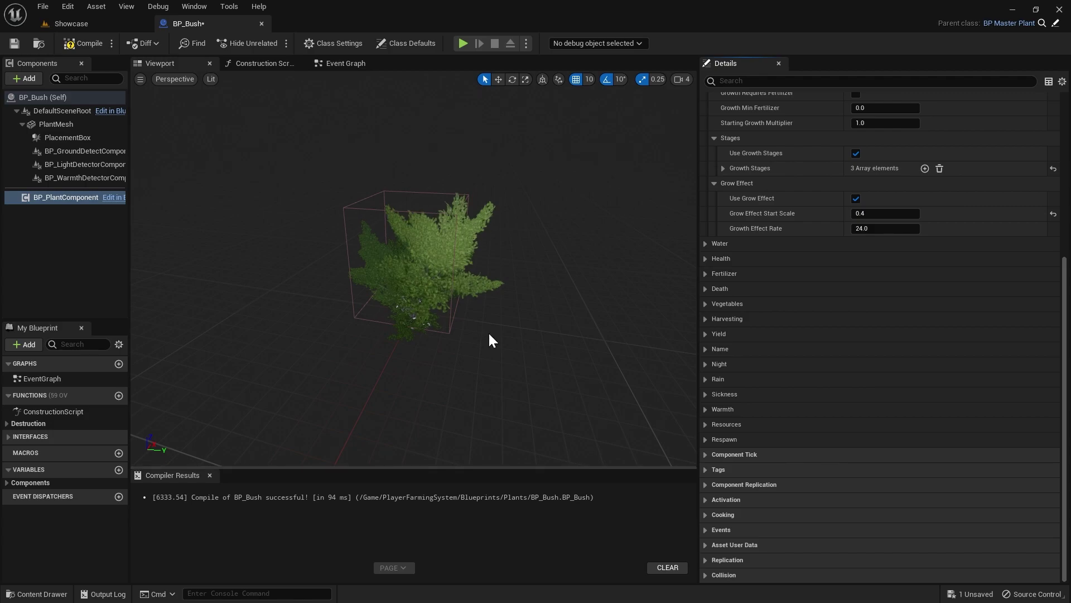
- Expand the Name and Vegetables settings, and try disabling Produce Vegetable Resources before enabling it again
{"action": "mouse_move", "coordinate": [764, 233]}
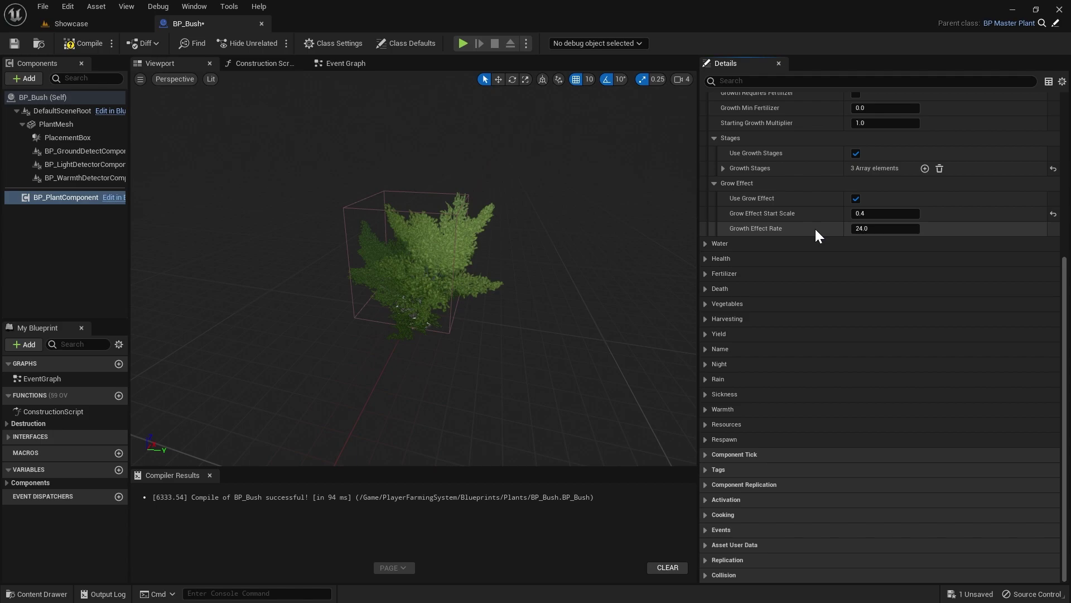
{"action": "left_click", "coordinate": [708, 348]}
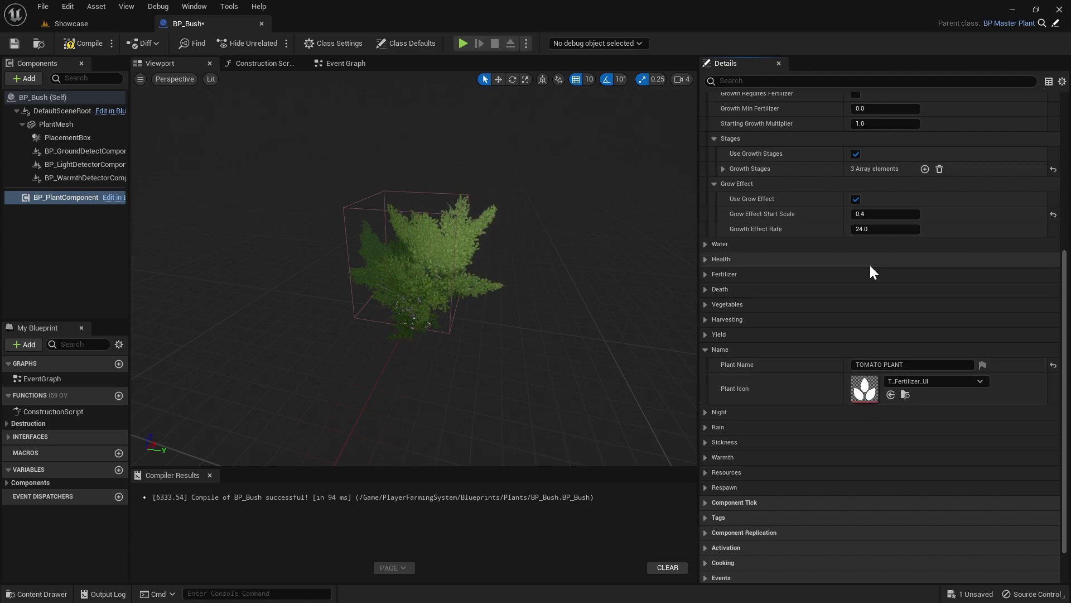
{"action": "left_click", "coordinate": [765, 307]}
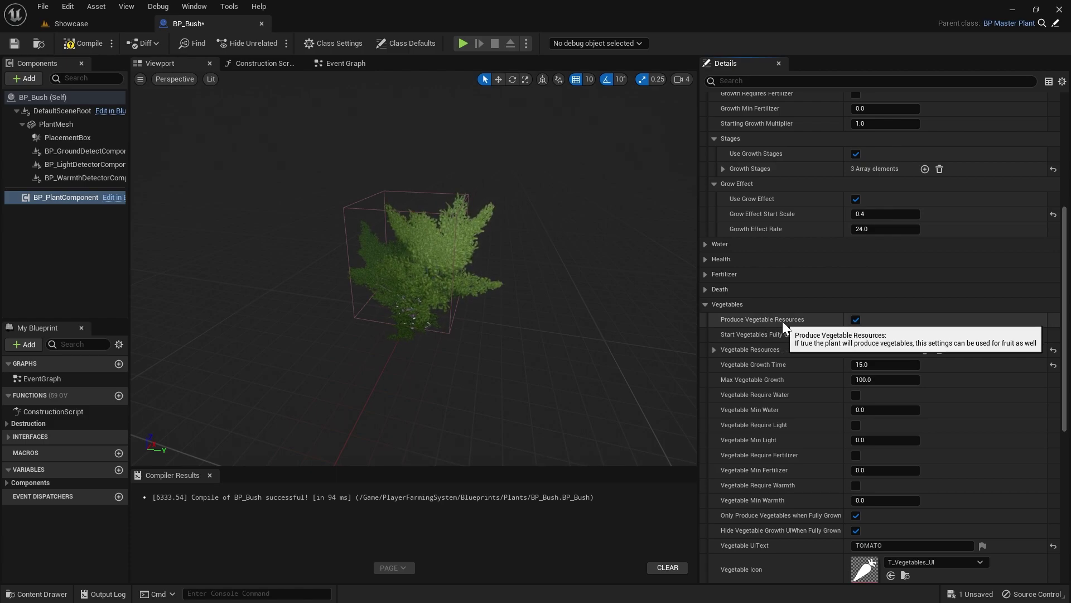
{"action": "left_click", "coordinate": [858, 320]}
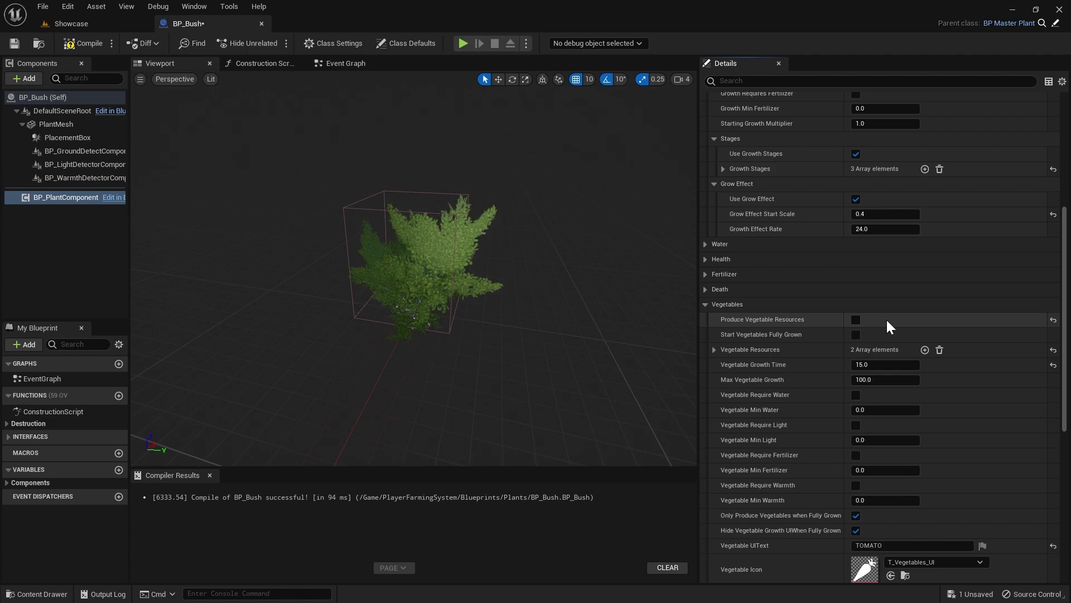
{"action": "left_click", "coordinate": [857, 320]}
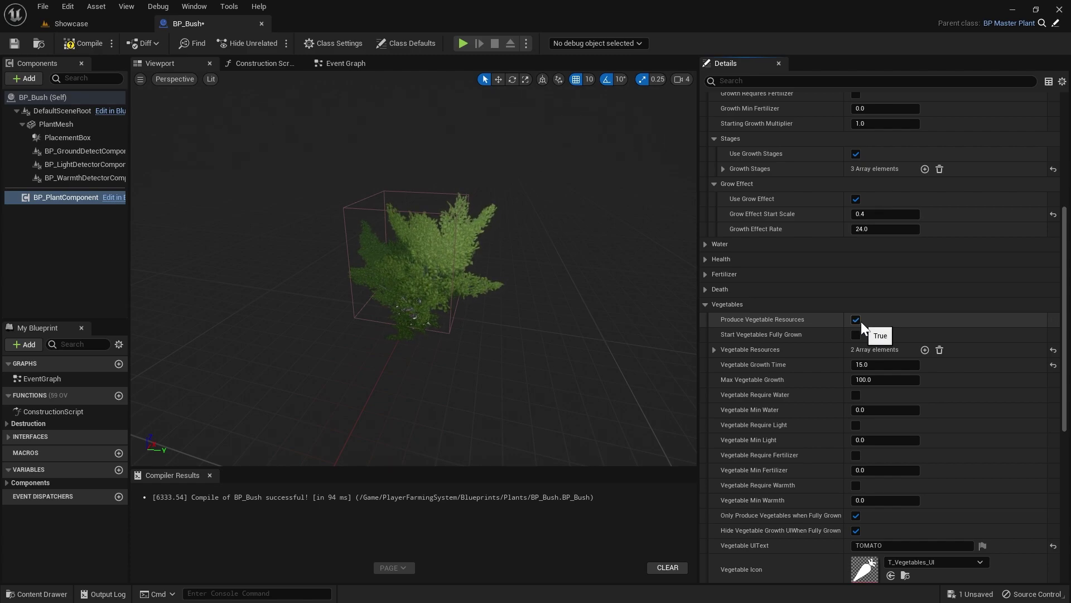
- Expand the Vegetable Resources list and examine the resource, MinAmount and MaxAmount of both entries
{"action": "left_click", "coordinate": [769, 354]}
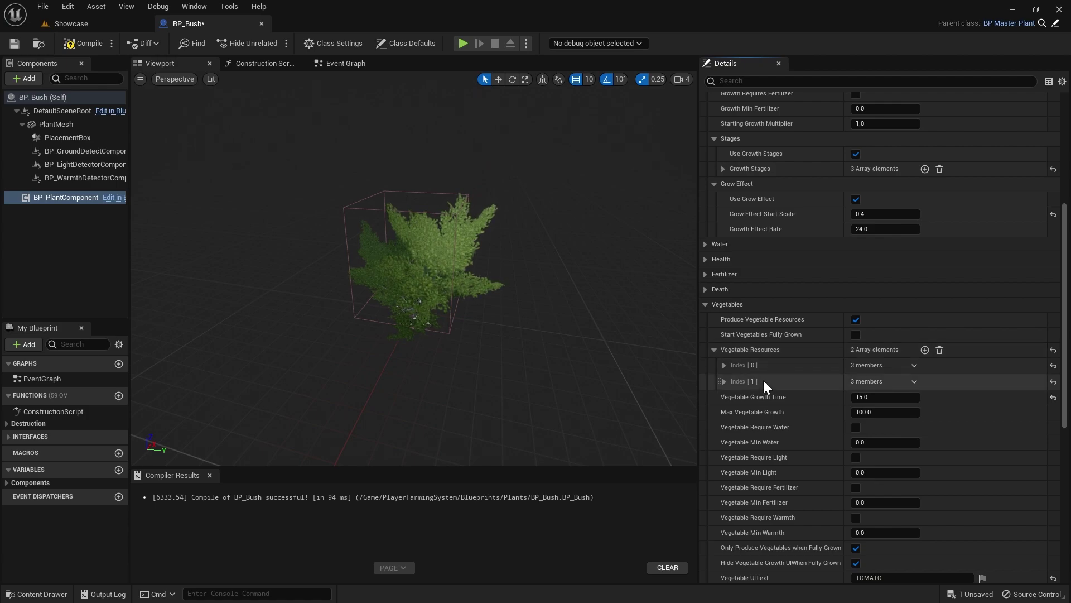
{"action": "left_click", "coordinate": [762, 382]}
{"action": "left_click", "coordinate": [768, 366]}
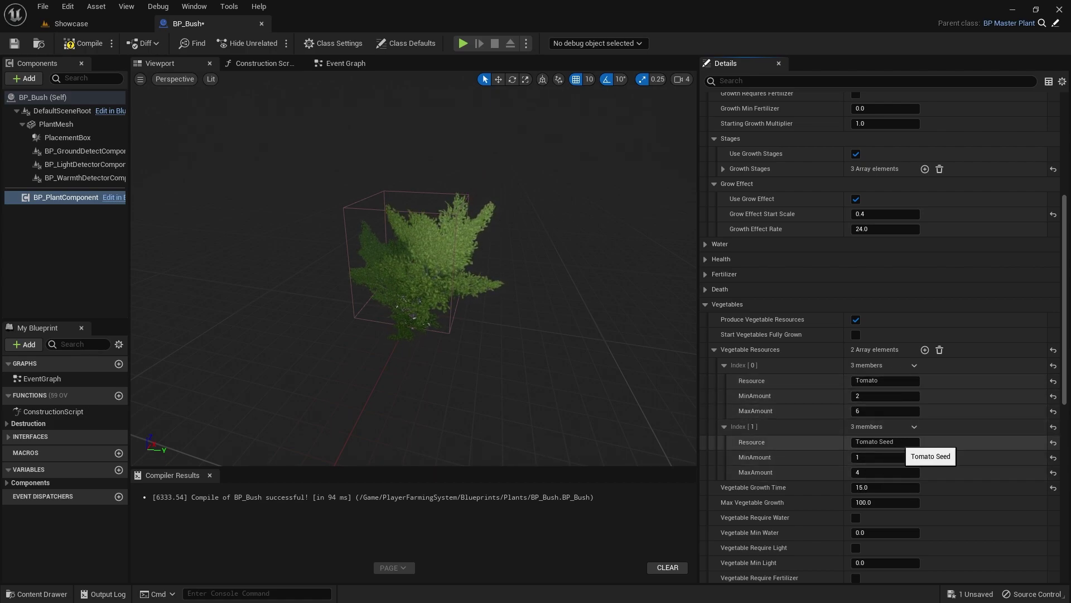
- Set the first vegetable resource to Wood and the second to Bush Seeds
{"action": "left_click", "coordinate": [903, 385]}
{"action": "key", "text": "ctrl+a"}
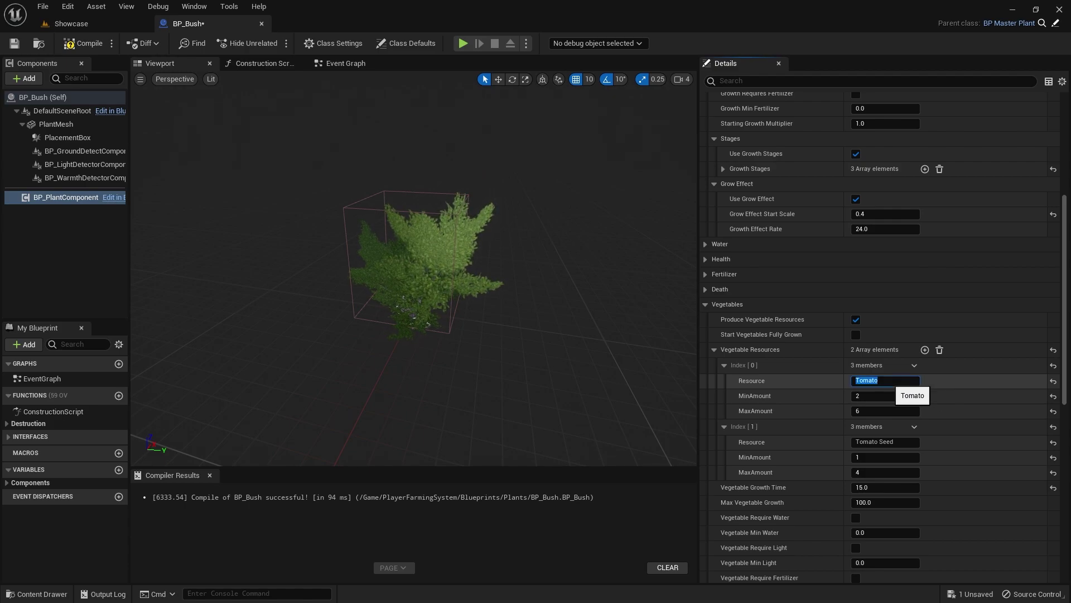
{"action": "type", "text": "Wood"}
{"action": "key", "text": "Return"}
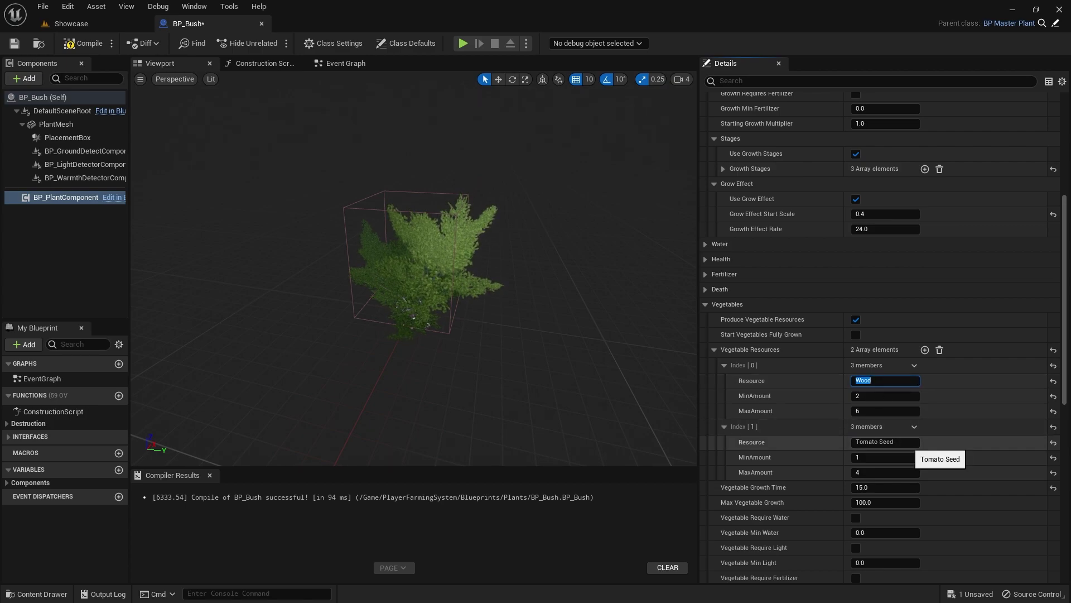
{"action": "left_click", "coordinate": [892, 444]}
{"action": "type", "text": "Bush"}
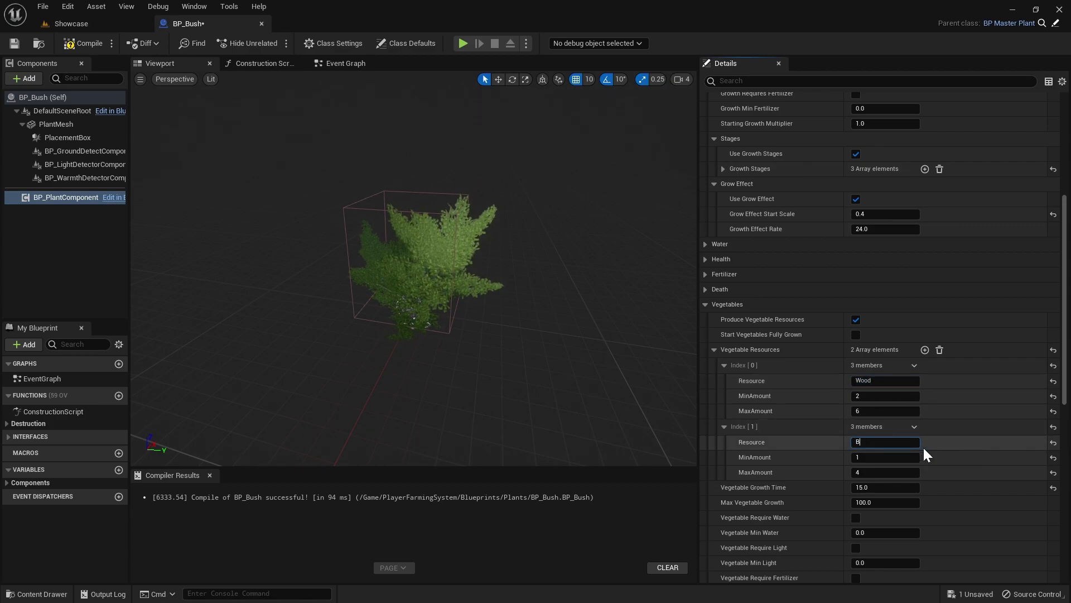
{"action": "type", "text": "eds"}
{"action": "key", "text": "Return"}
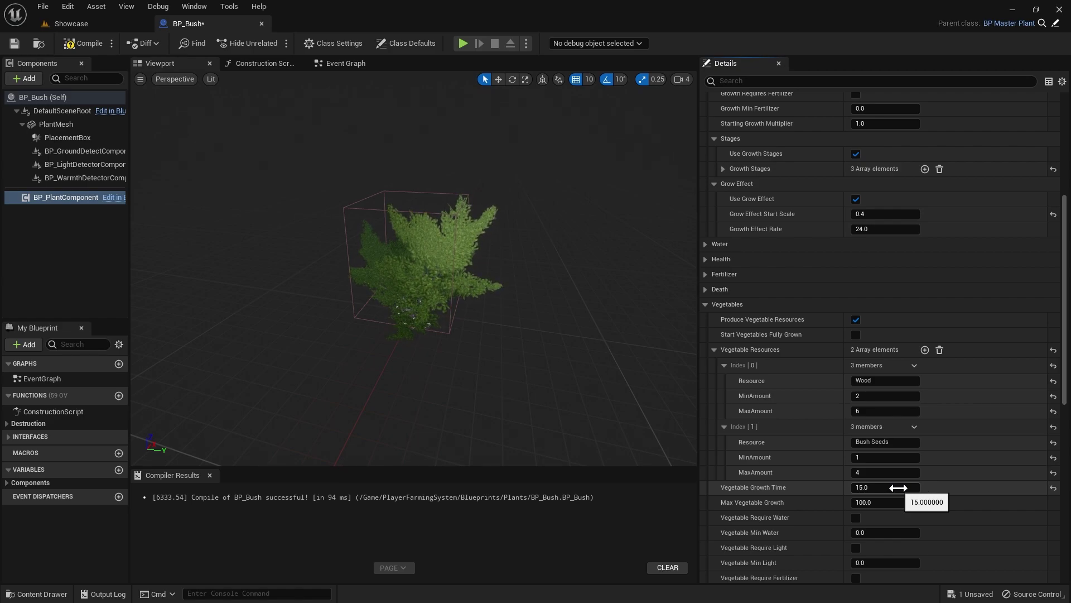
- Review the remaining vegetable growth requirements and save the BP_Bush blueprint
{"action": "scroll", "coordinate": [955, 493], "scroll_direction": "down", "scroll_amount": 4}
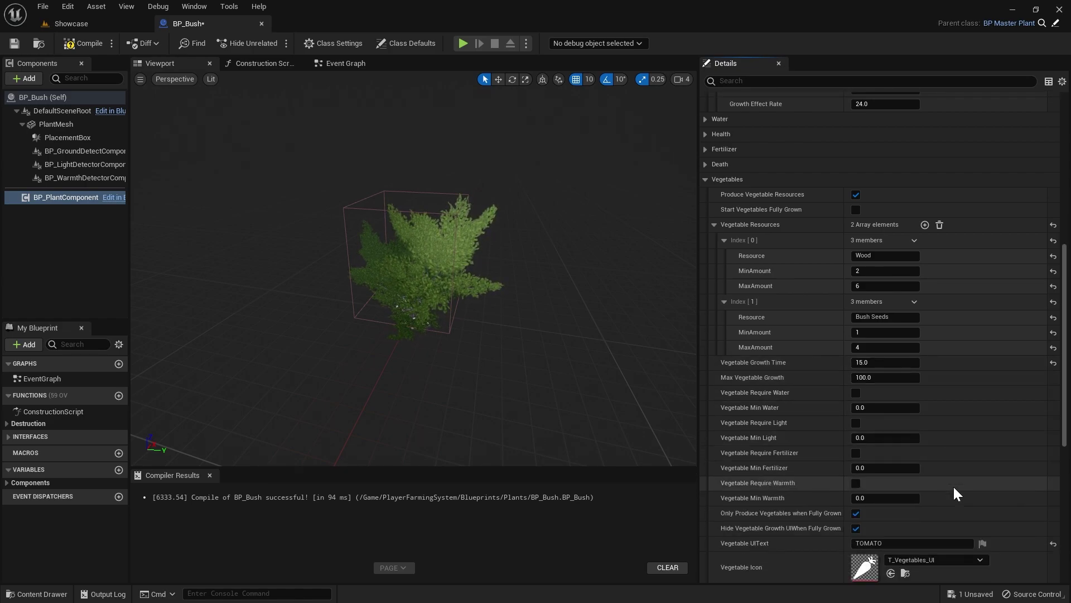
{"action": "mouse_move", "coordinate": [752, 515]}
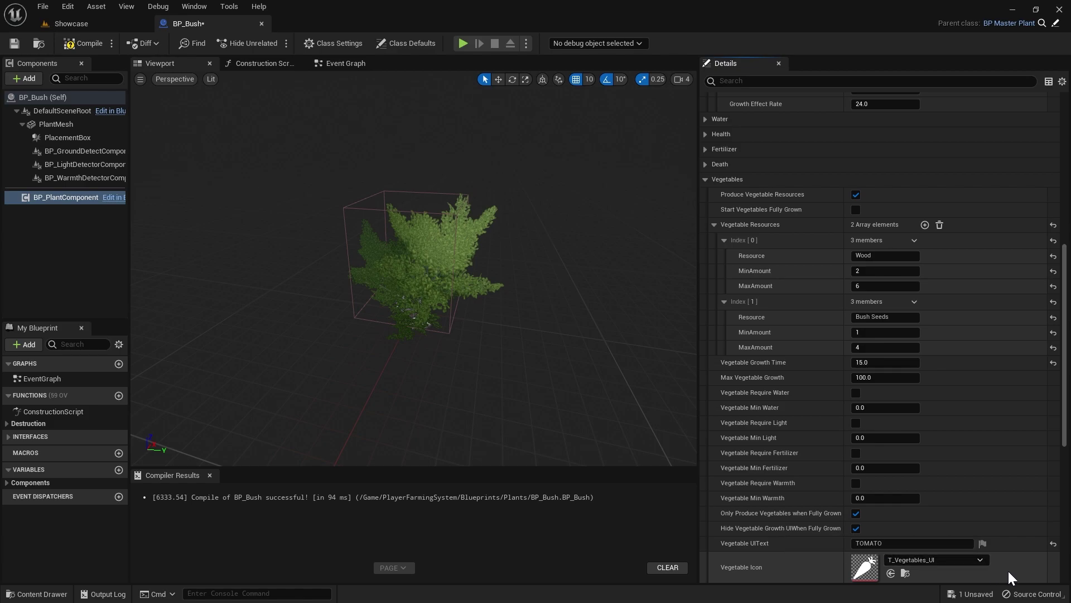
{"action": "key", "text": "ctrl+s"}
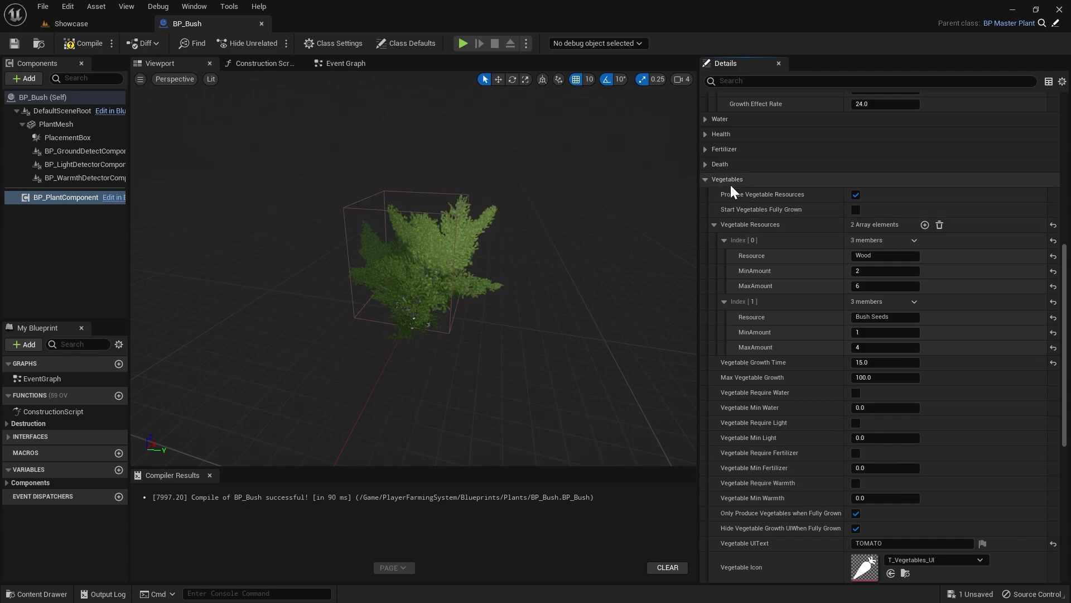
- Expand the vegetable growth stages down to the first stage's effects, and disable Use Vegetable Growth Stages
{"action": "scroll", "coordinate": [802, 418], "scroll_direction": "down", "scroll_amount": 4}
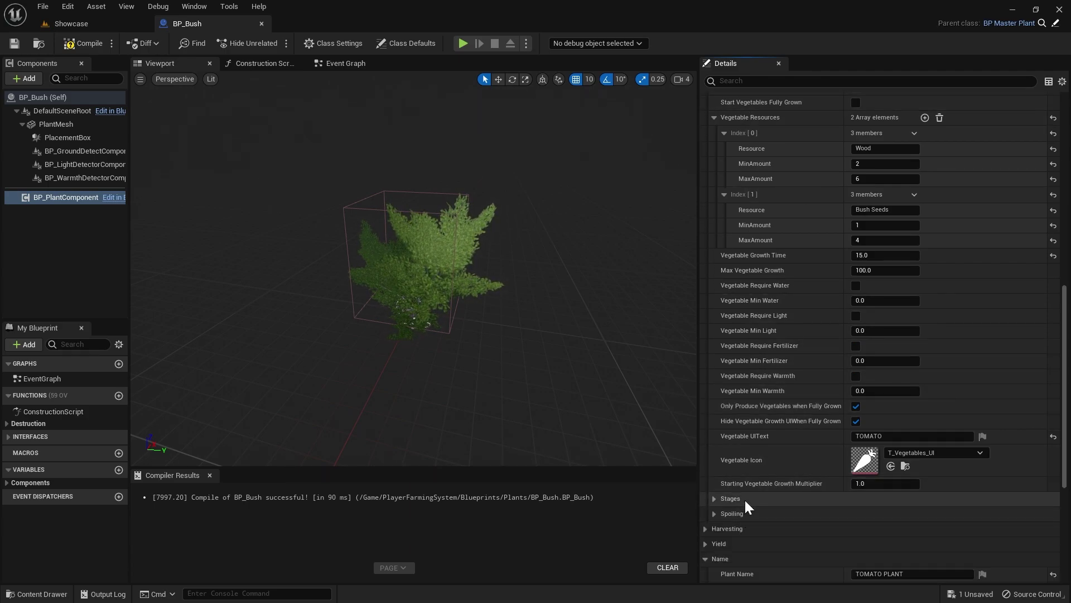
{"action": "left_click", "coordinate": [730, 498]}
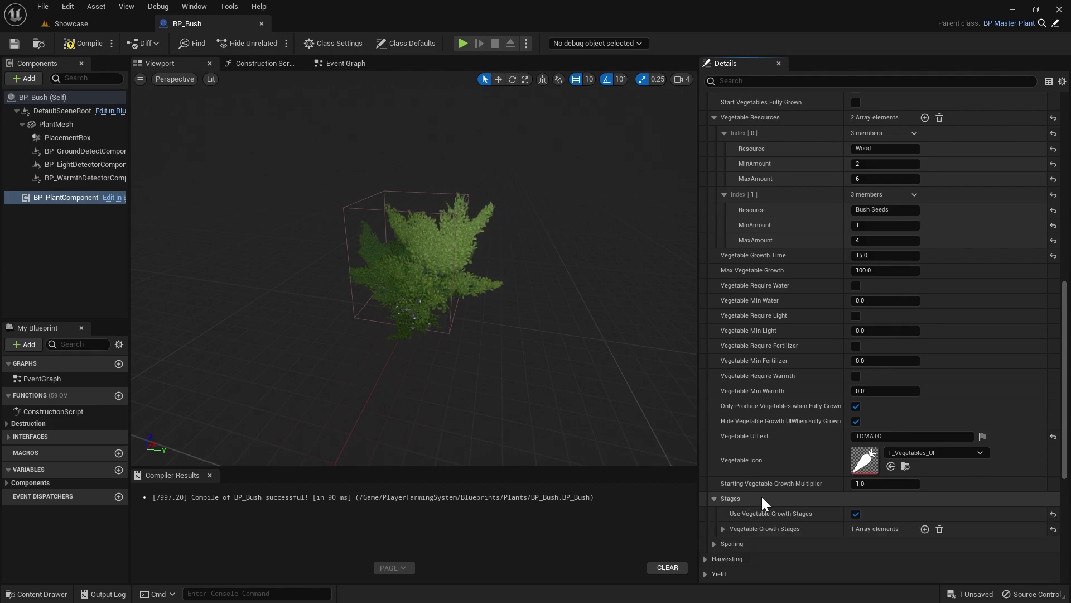
{"action": "scroll", "coordinate": [767, 502], "scroll_direction": "down", "scroll_amount": 1}
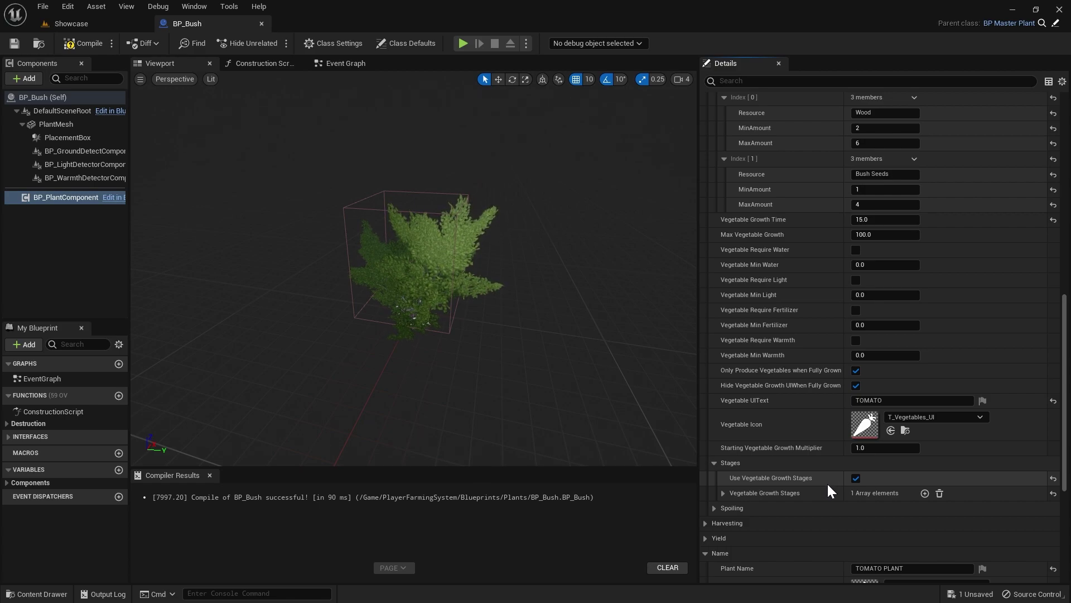
{"action": "left_click", "coordinate": [723, 494]}
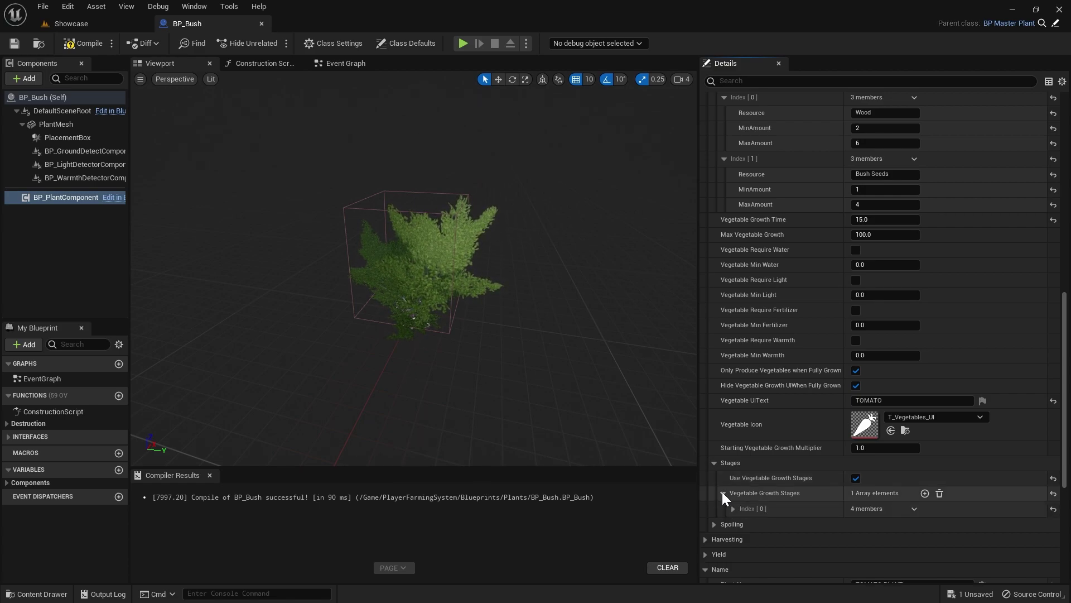
{"action": "scroll", "coordinate": [748, 497], "scroll_direction": "down", "scroll_amount": 1}
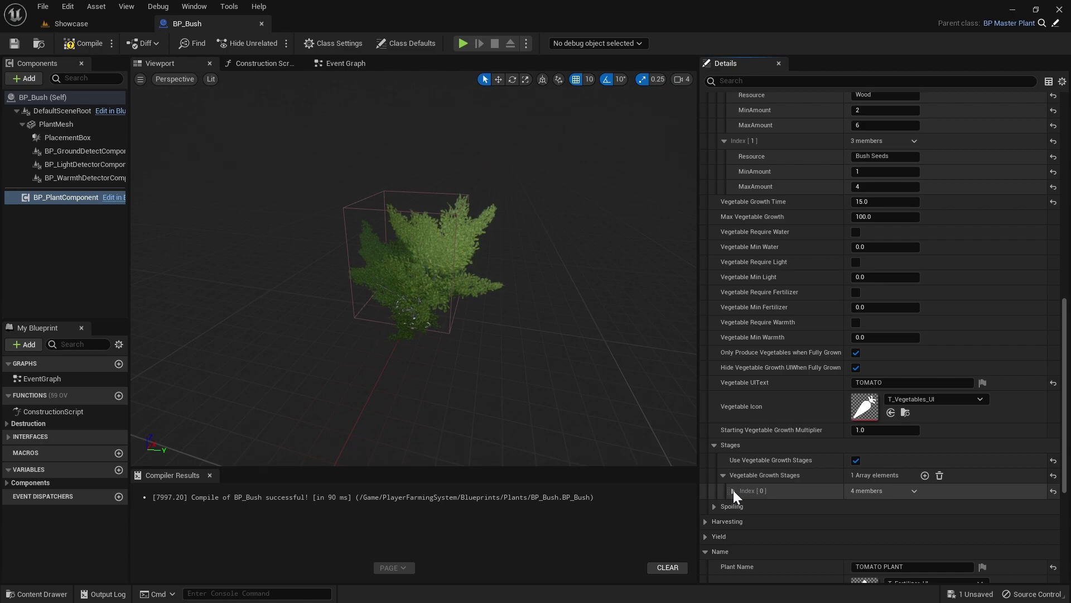
{"action": "left_click", "coordinate": [734, 490]}
{"action": "scroll", "coordinate": [792, 499], "scroll_direction": "down", "scroll_amount": 2}
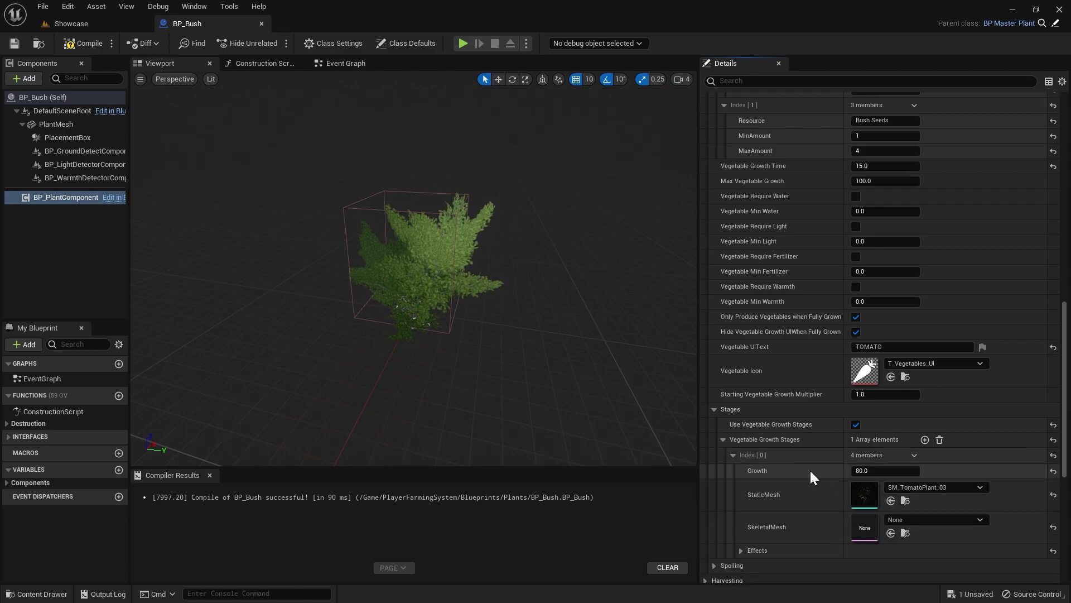
{"action": "mouse_move", "coordinate": [873, 473]}
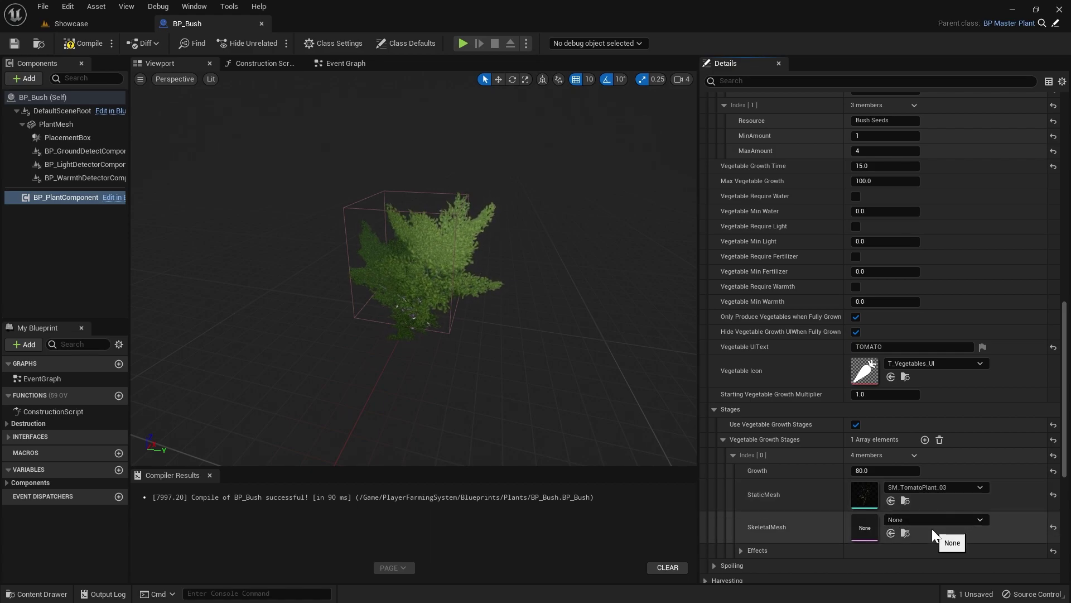
{"action": "left_click", "coordinate": [749, 550]}
{"action": "scroll", "coordinate": [781, 541], "scroll_direction": "down", "scroll_amount": 3}
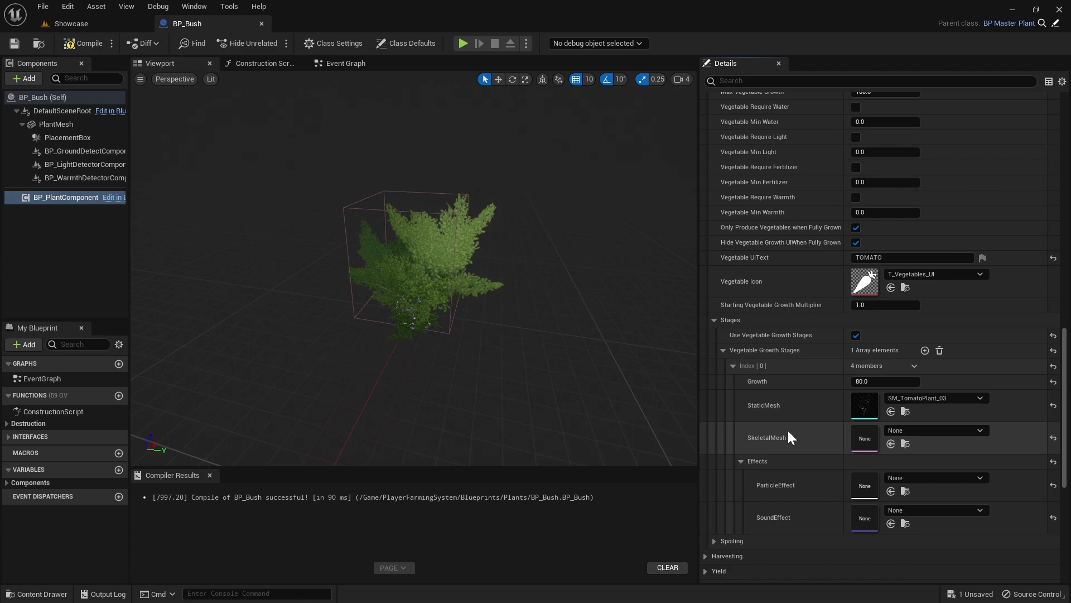
{"action": "left_click", "coordinate": [856, 334]}
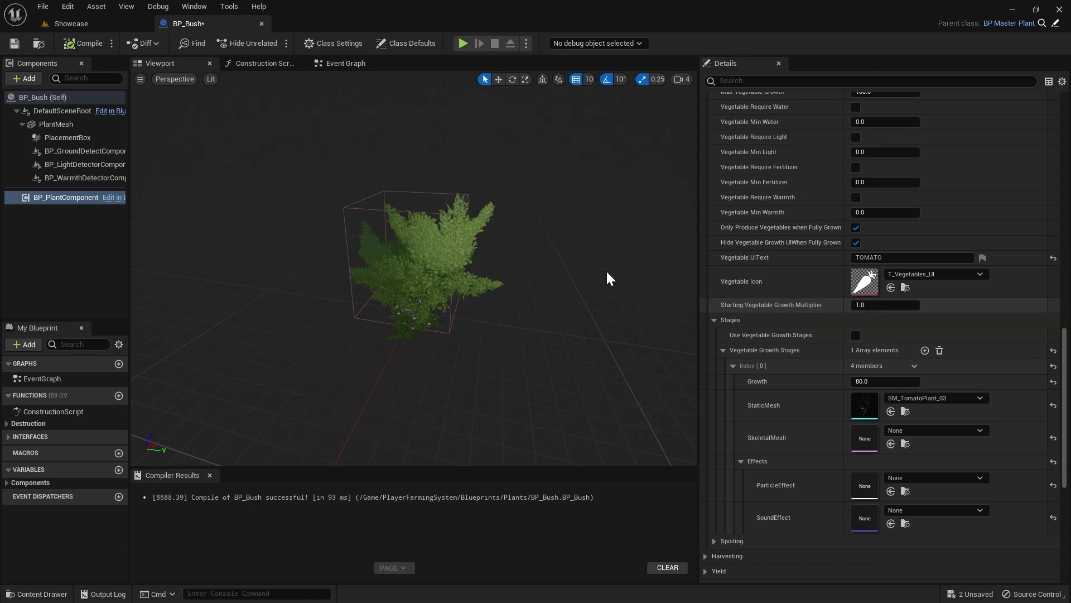
- Open the PlantList data table from the Blueprints folder of PlayerFarmingSystem
{"action": "left_click", "coordinate": [96, 24]}
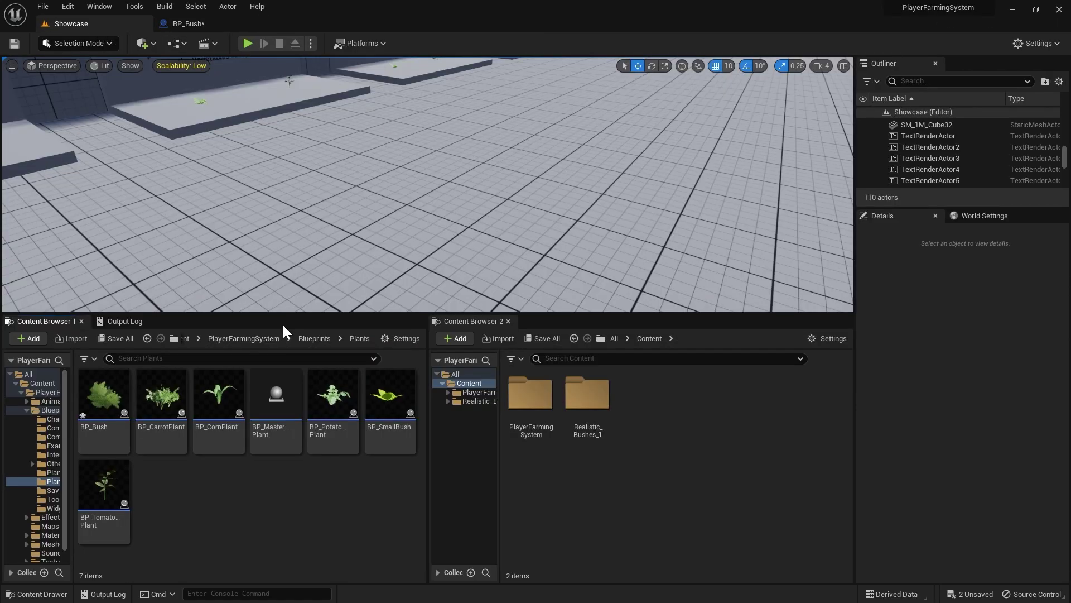
{"action": "left_click", "coordinate": [243, 339]}
{"action": "left_click", "coordinate": [146, 399]}
{"action": "double_click", "coordinate": [147, 399]}
{"action": "scroll", "coordinate": [288, 428], "scroll_direction": "down", "scroll_amount": 3}
{"action": "left_click", "coordinate": [376, 455]}
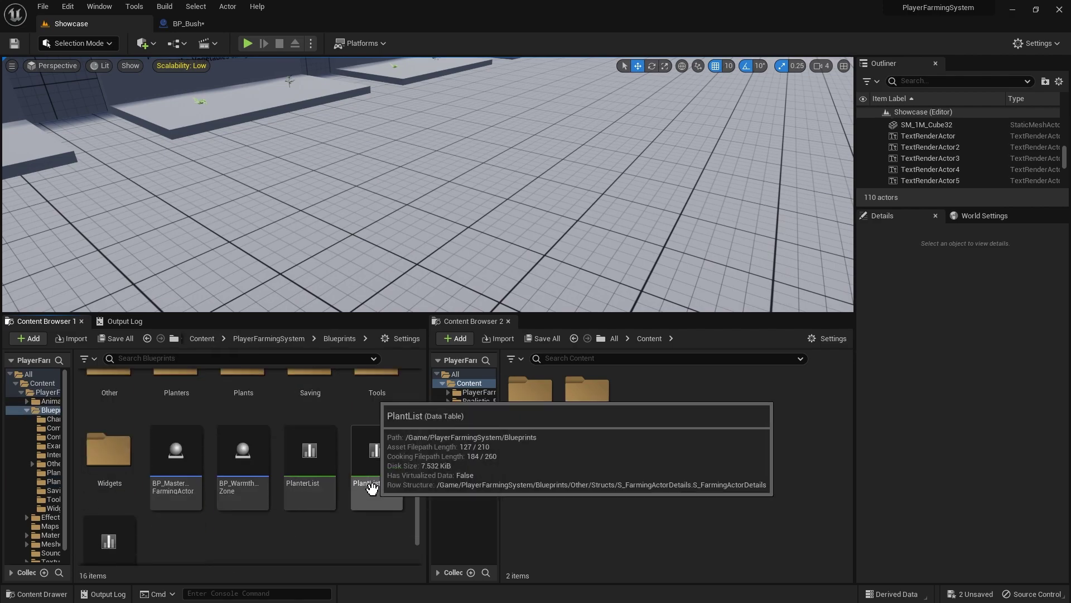
{"action": "double_click", "coordinate": [376, 455]}
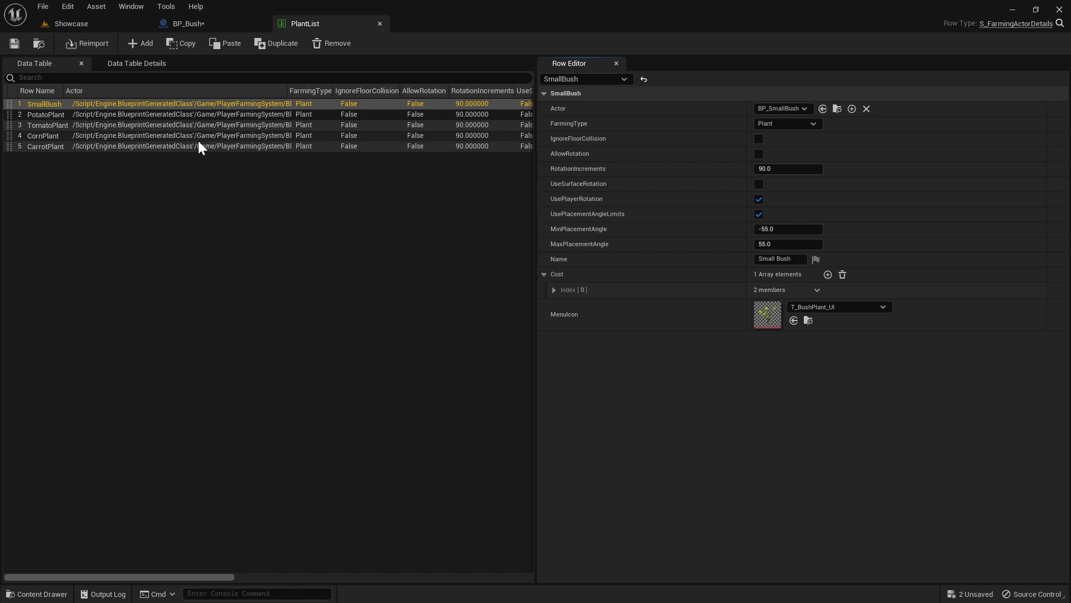
- Add a row named Bush to the PlantList table and assign BP_Bush as its Actor
{"action": "left_click", "coordinate": [146, 43]}
{"action": "type", "text": "Bush"}
{"action": "key", "text": "Return"}
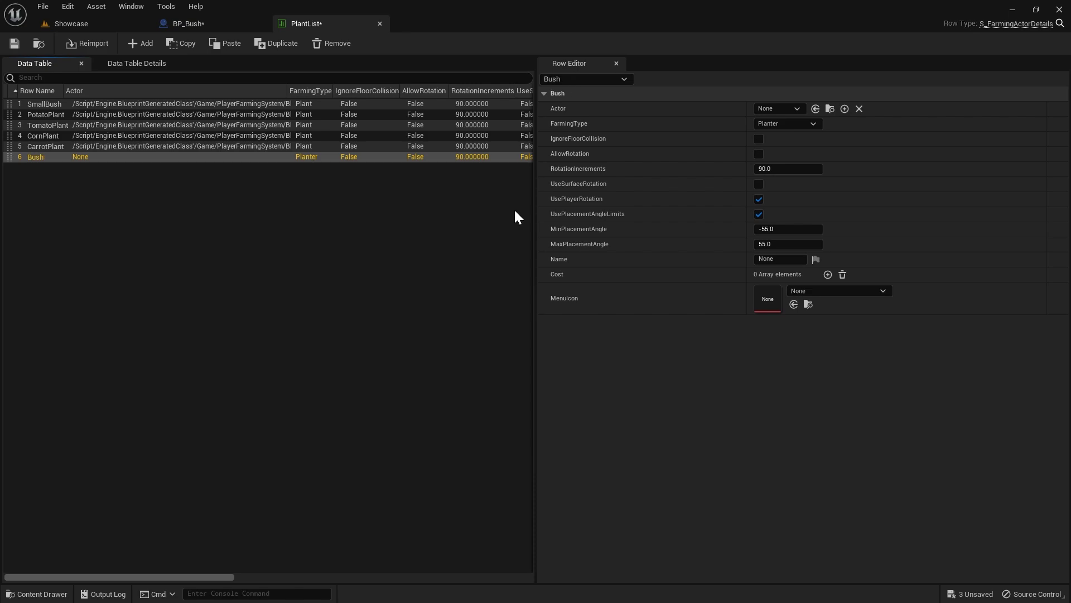
{"action": "left_click", "coordinate": [778, 110]}
{"action": "type", "text": "bush"}
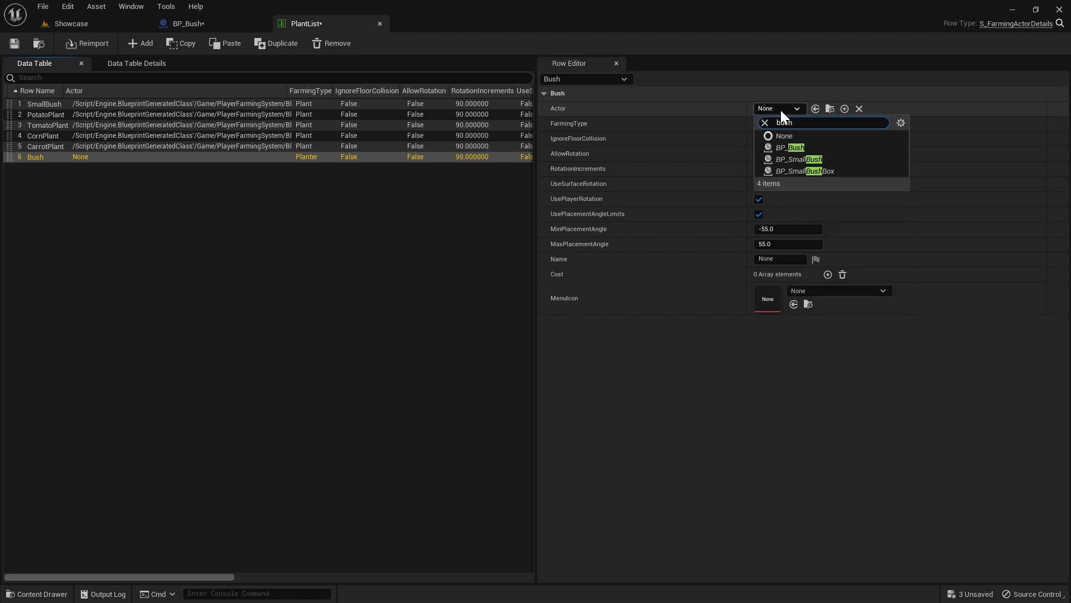
{"action": "left_click", "coordinate": [801, 146]}
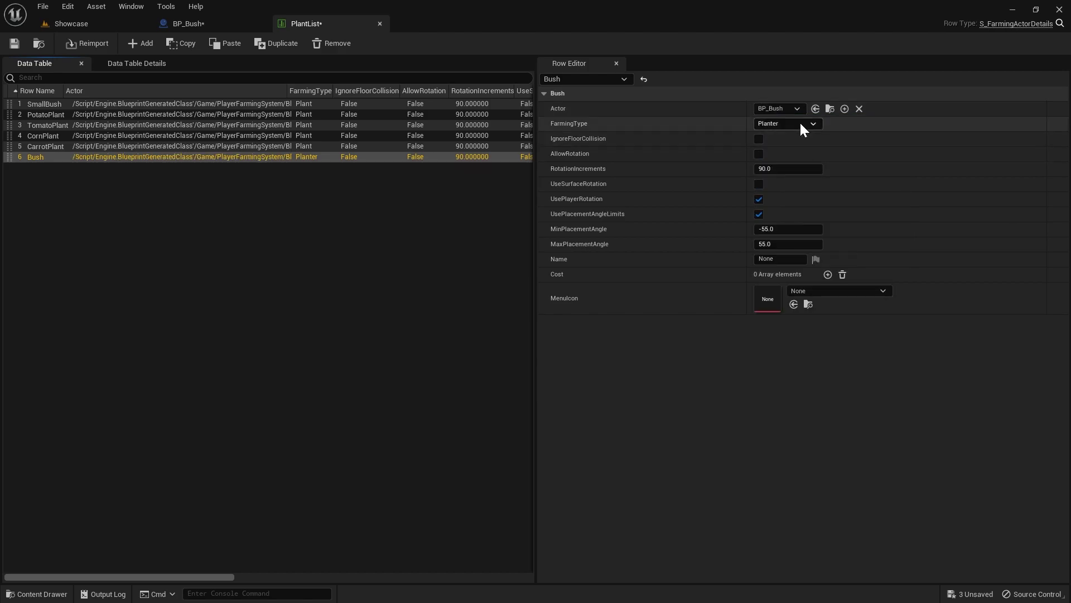
- Set the Bush row's FarmingType to Plant and enable AllowRotation
{"action": "left_click", "coordinate": [768, 124]}
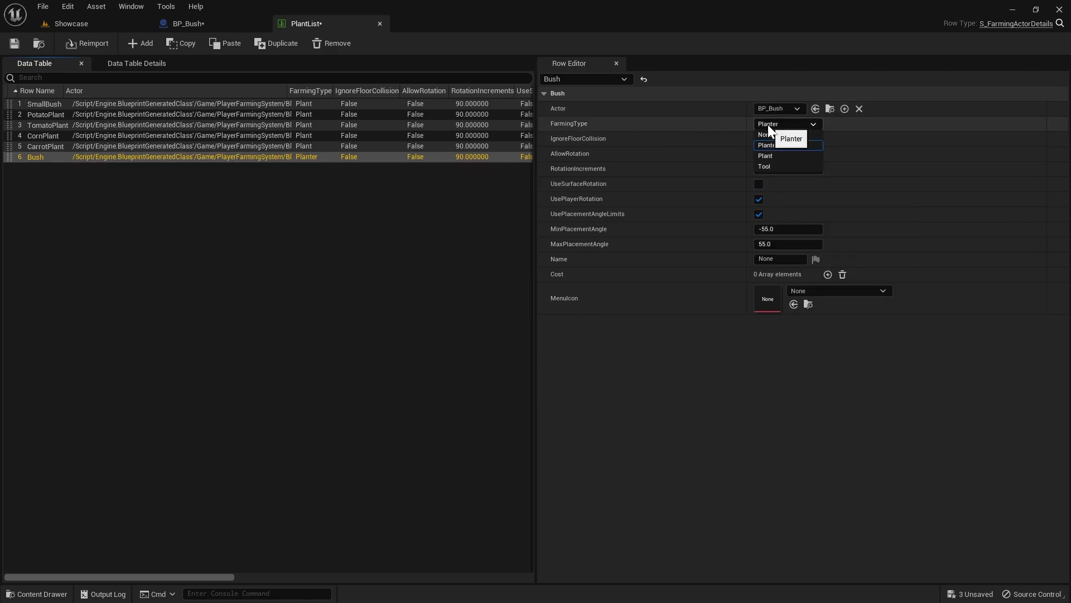
{"action": "left_click", "coordinate": [773, 157]}
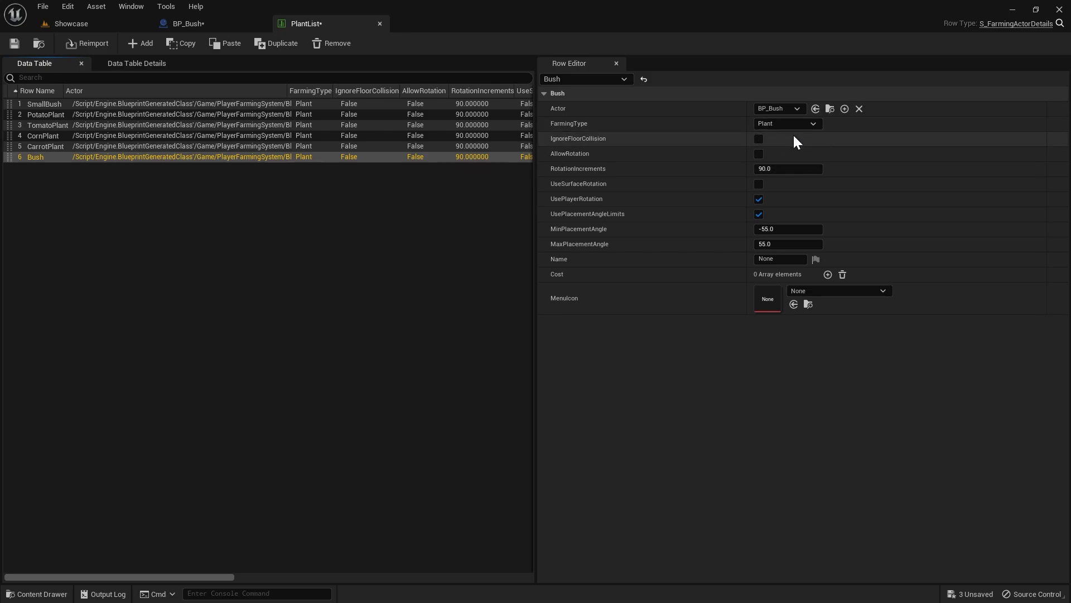
{"action": "left_click", "coordinate": [780, 144]}
{"action": "left_click", "coordinate": [759, 154]}
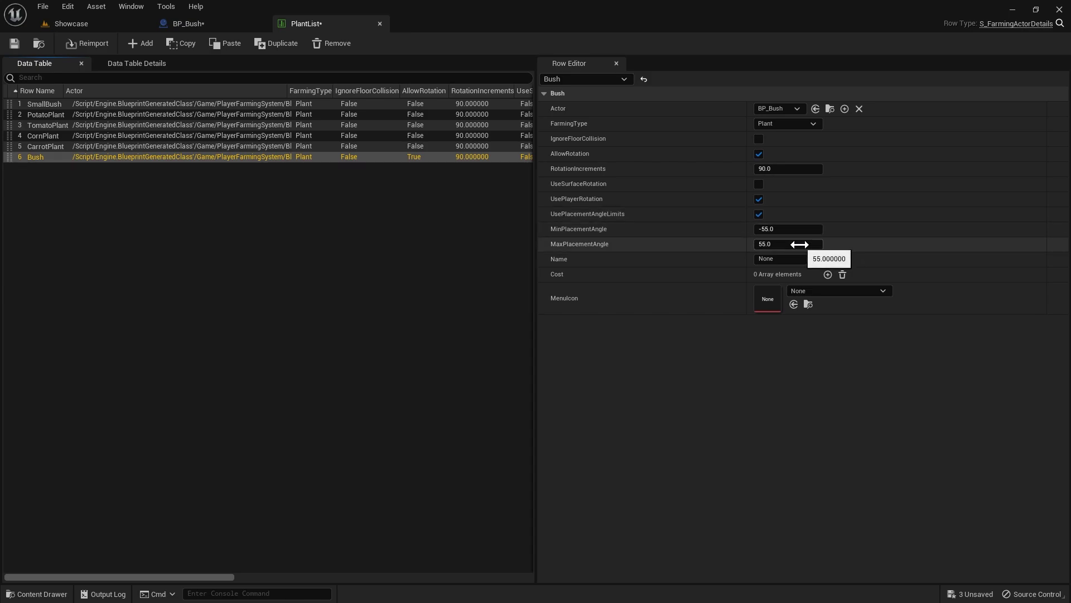
- Set the Bush row's Name field to Bush
{"action": "left_click", "coordinate": [781, 259]}
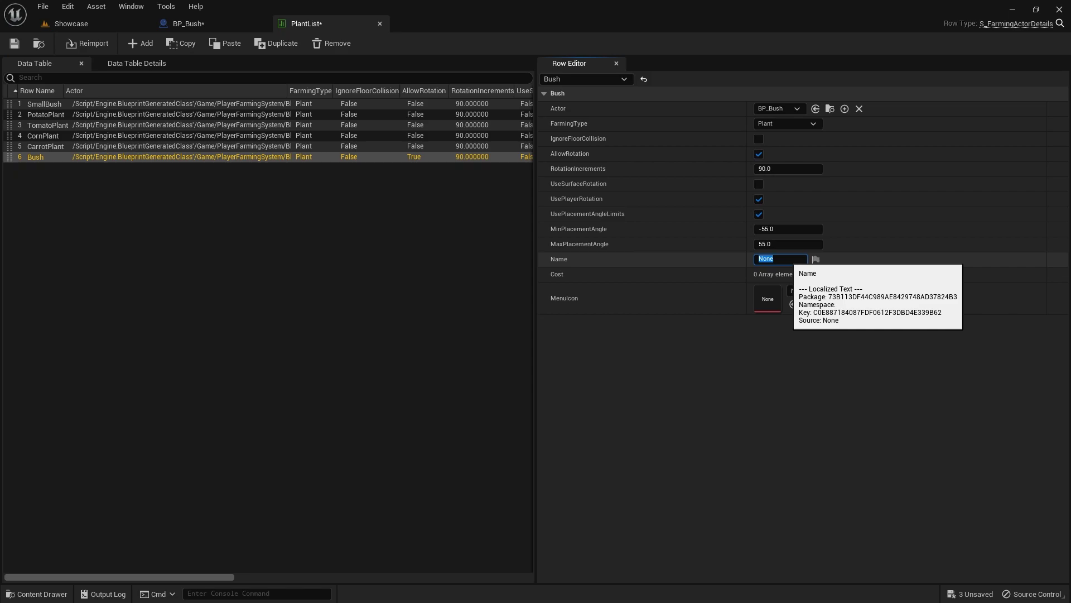
{"action": "type", "text": "BUS"}
{"action": "key", "text": "BackSpace"}
{"action": "type", "text": "ush"}
{"action": "key", "text": "ctrl+a"}
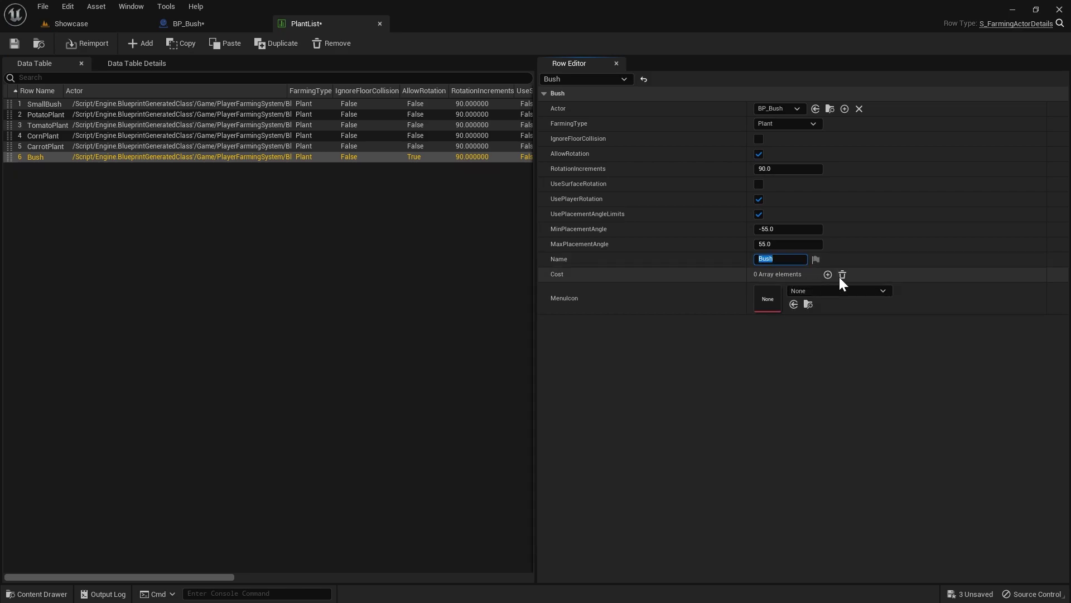
- Add a cost entry to the Bush row with the resource Bush Seeds and an amount of 1
{"action": "left_click", "coordinate": [828, 275]}
{"action": "left_click", "coordinate": [668, 290]}
{"action": "left_click", "coordinate": [792, 306]}
{"action": "type", "text": "Bush Seeds"}
{"action": "key", "text": "Tab"}
{"action": "type", "text": "1"}
{"action": "key", "text": "Return"}
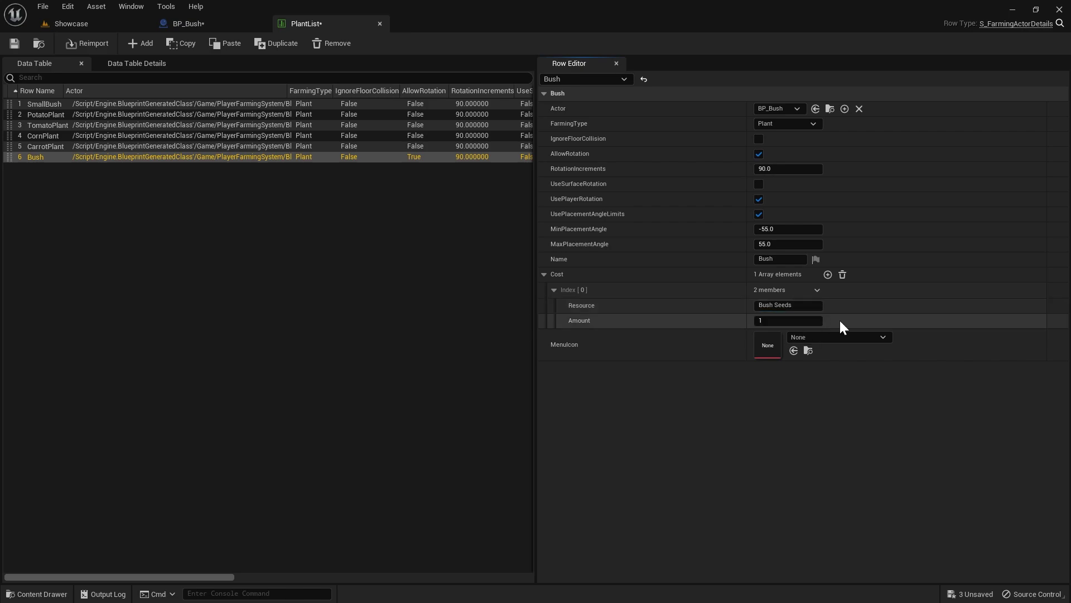
- Assign the texture T_TomatoPlant_UI as the Bush row's MenuIcon
{"action": "left_click", "coordinate": [838, 335]}
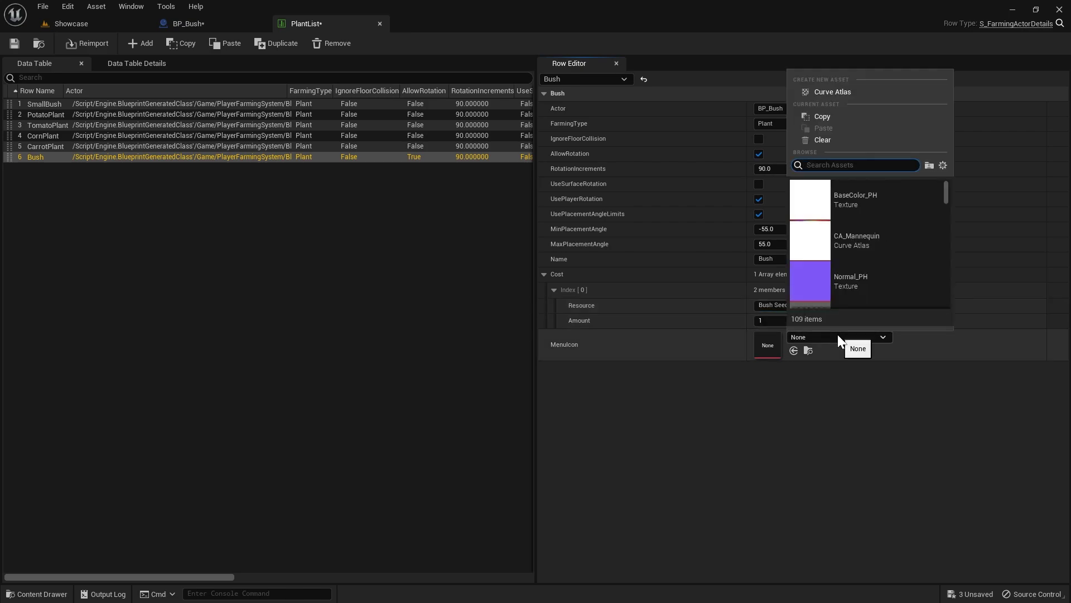
{"action": "type", "text": "tomato"}
{"action": "scroll", "coordinate": [861, 262], "scroll_direction": "down", "scroll_amount": 1}
{"action": "left_click", "coordinate": [858, 295]}
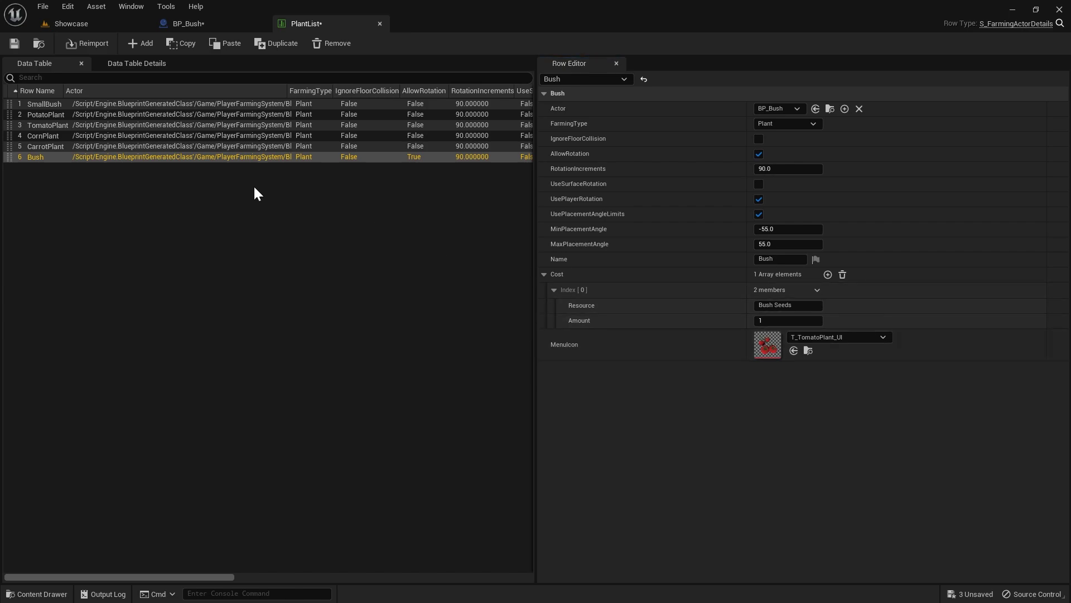
- Set the Farming Details row name to Bush in BP_Bush's class defaults and compile the blueprint
{"action": "left_click", "coordinate": [209, 22]}
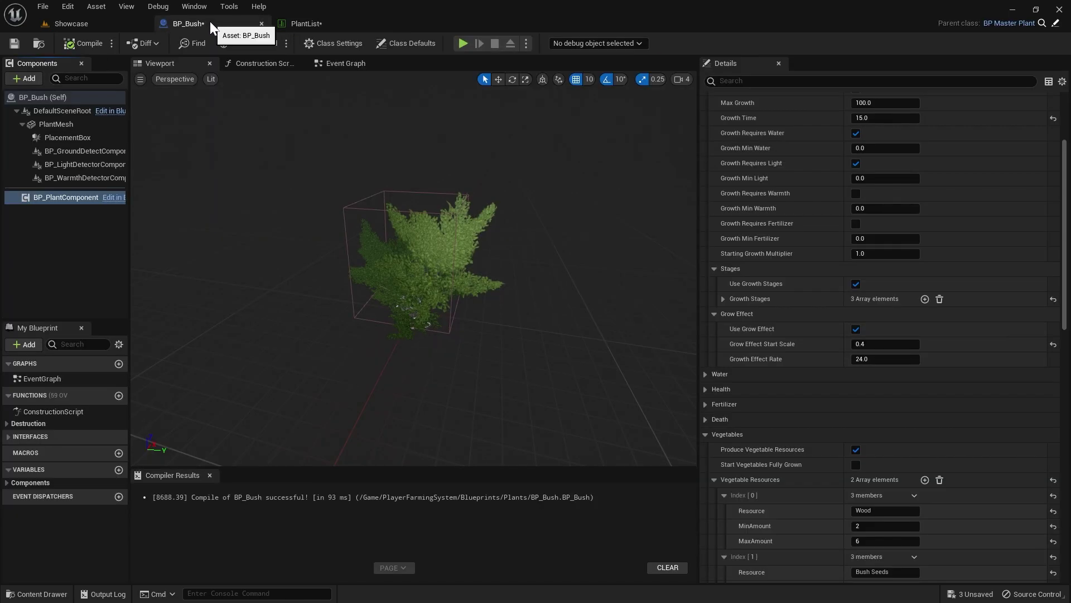
{"action": "left_click", "coordinate": [416, 47]}
{"action": "scroll", "coordinate": [765, 230], "scroll_direction": "up", "scroll_amount": 3}
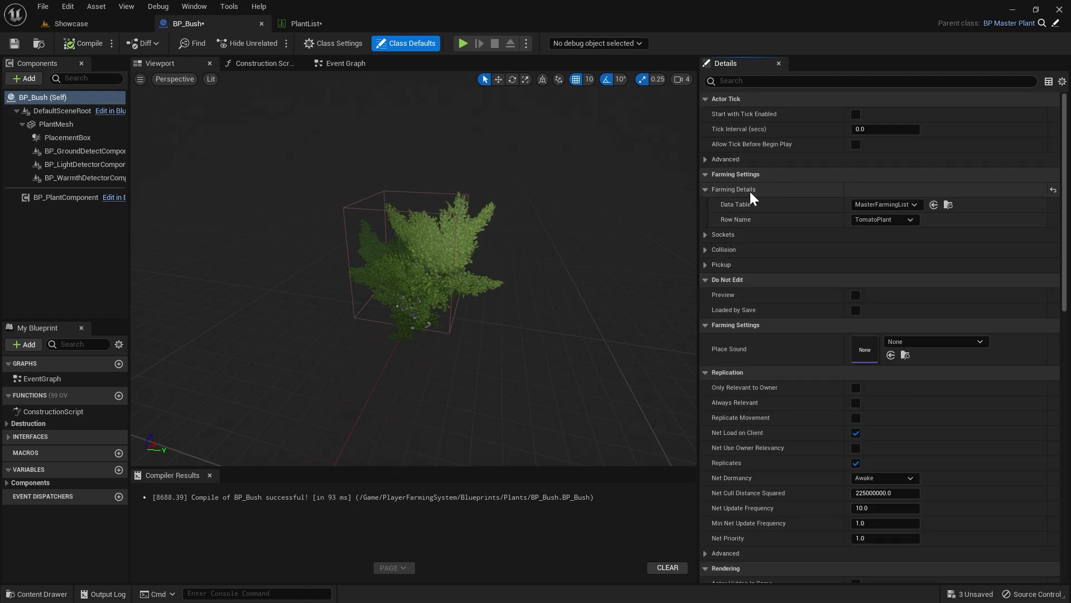
{"action": "left_click", "coordinate": [889, 220]}
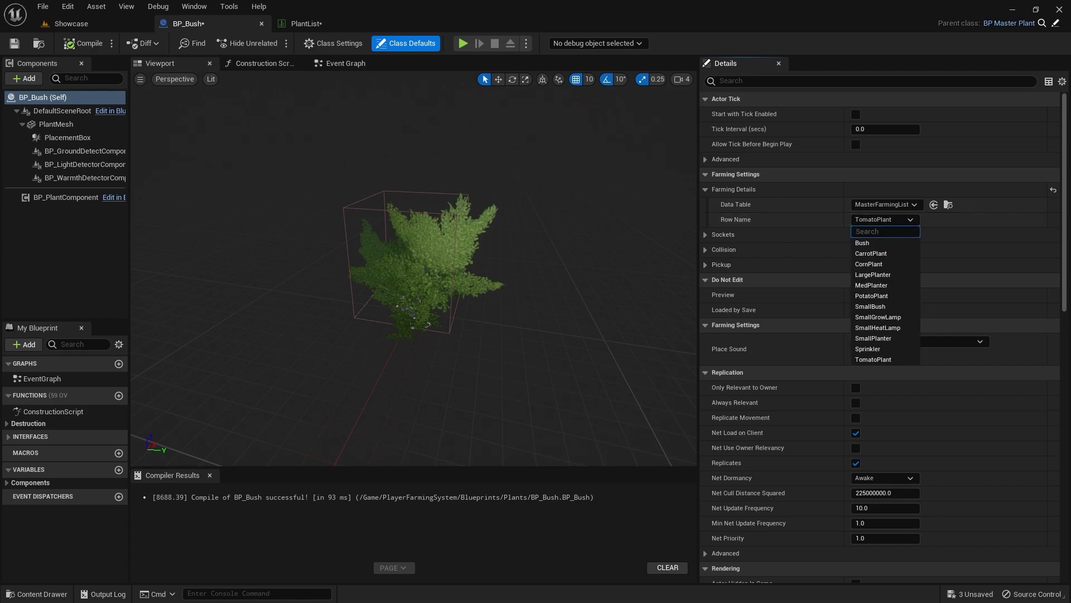
{"action": "left_click", "coordinate": [870, 242]}
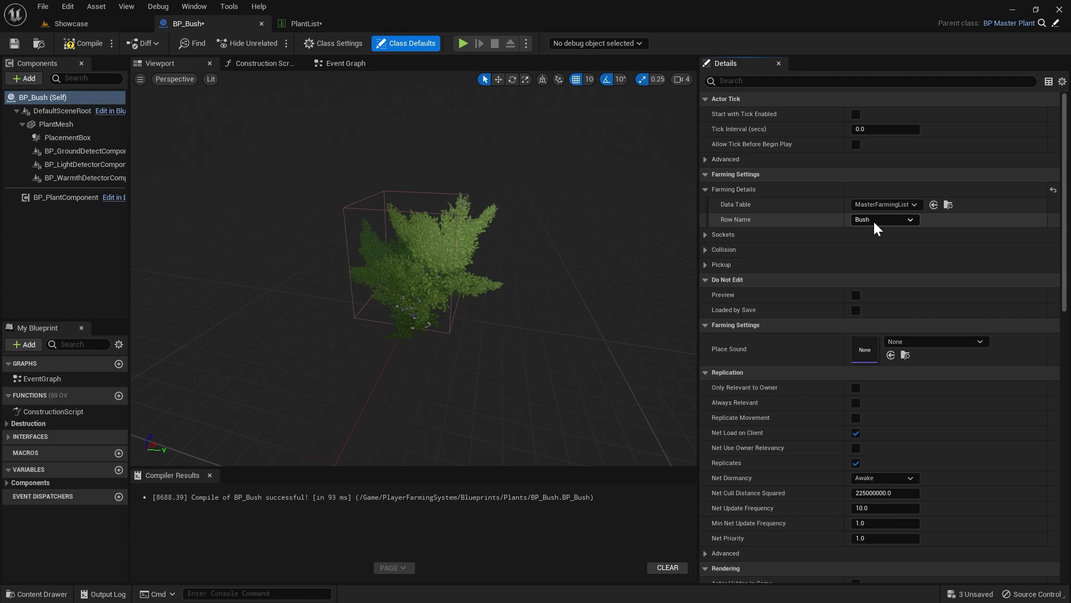
{"action": "left_click", "coordinate": [87, 43]}
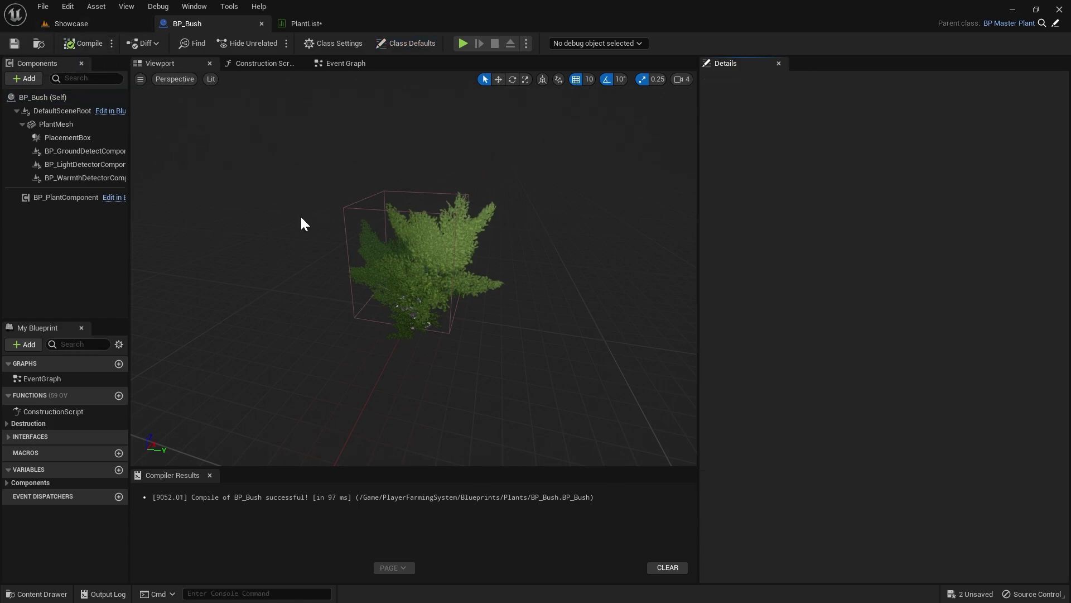
- Open the BP_PlayerFarmingComponent blueprint from the Components folder of the Player Farming System blueprints
{"action": "left_click", "coordinate": [79, 22]}
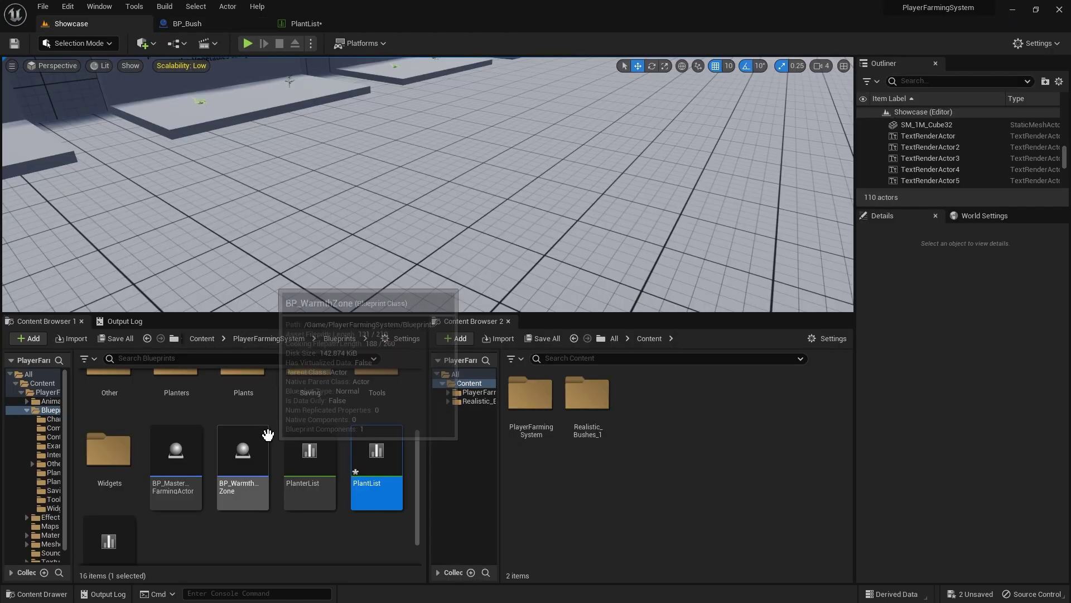
{"action": "scroll", "coordinate": [284, 428], "scroll_direction": "up", "scroll_amount": 1}
{"action": "double_click", "coordinate": [175, 384]}
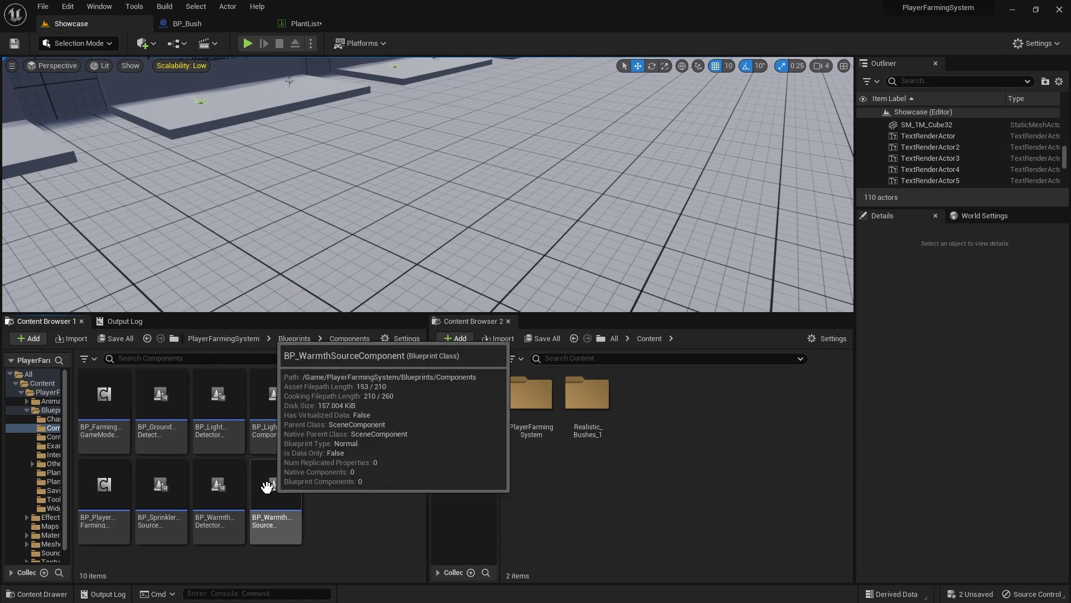
{"action": "double_click", "coordinate": [101, 483]}
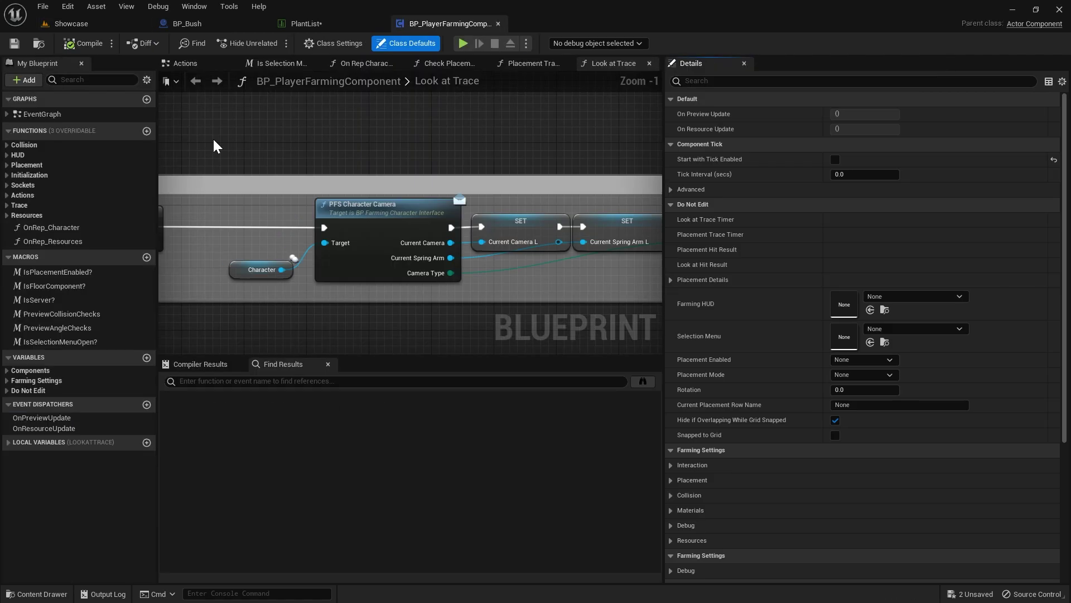
- Add a new element to the Resources array in the component's Farming Settings
{"action": "scroll", "coordinate": [753, 296], "scroll_direction": "down", "scroll_amount": 4}
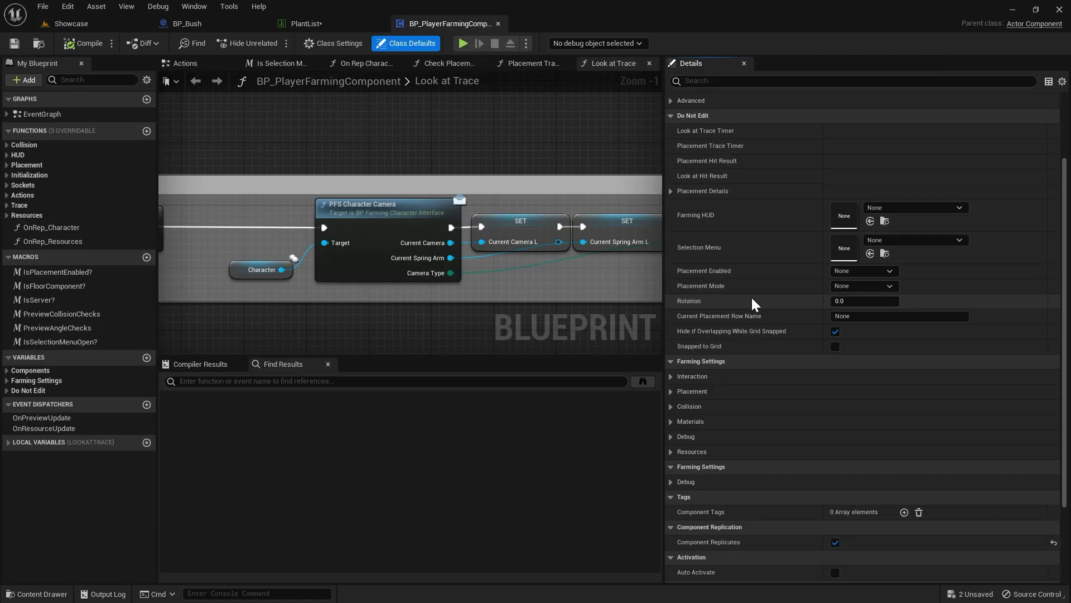
{"action": "left_click", "coordinate": [682, 434]}
{"action": "scroll", "coordinate": [725, 413], "scroll_direction": "down", "scroll_amount": 3}
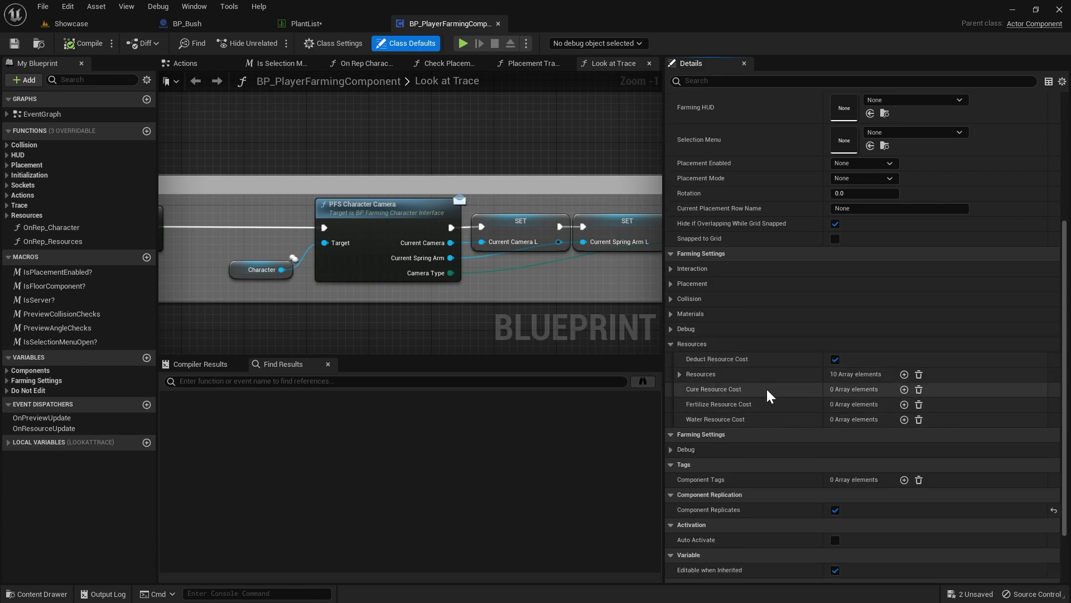
{"action": "left_click", "coordinate": [678, 374]}
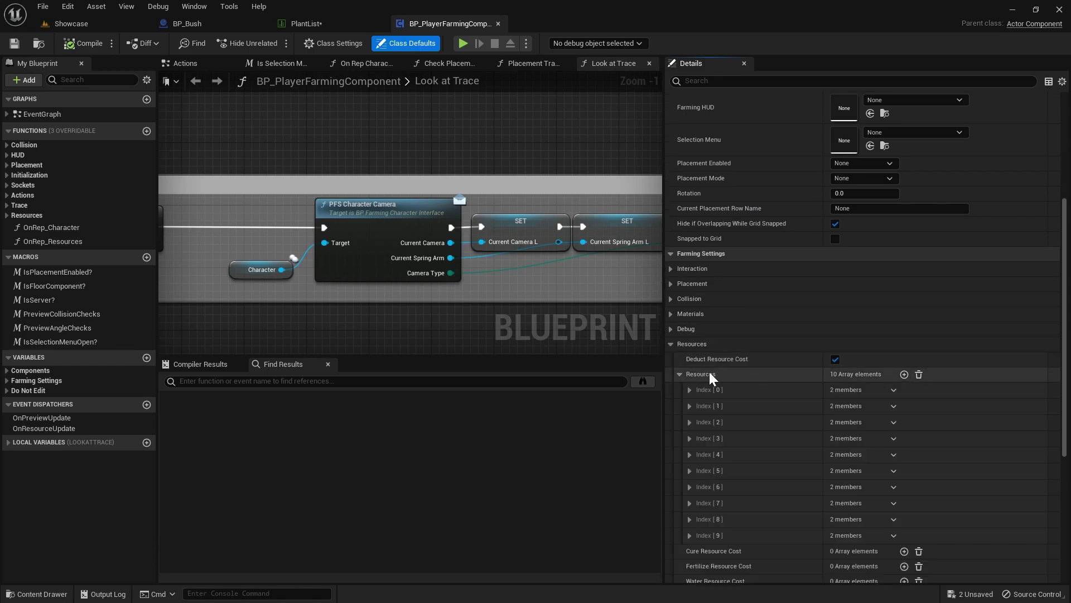
{"action": "scroll", "coordinate": [789, 376], "scroll_direction": "down", "scroll_amount": 4}
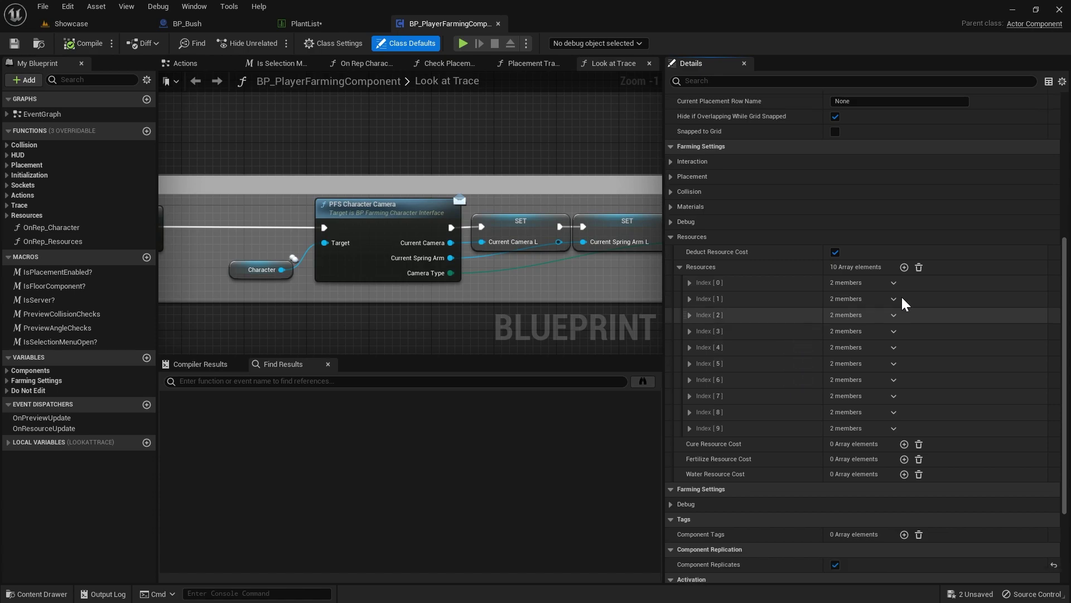
{"action": "left_click", "coordinate": [904, 267]}
{"action": "scroll", "coordinate": [781, 391], "scroll_direction": "down", "scroll_amount": 1}
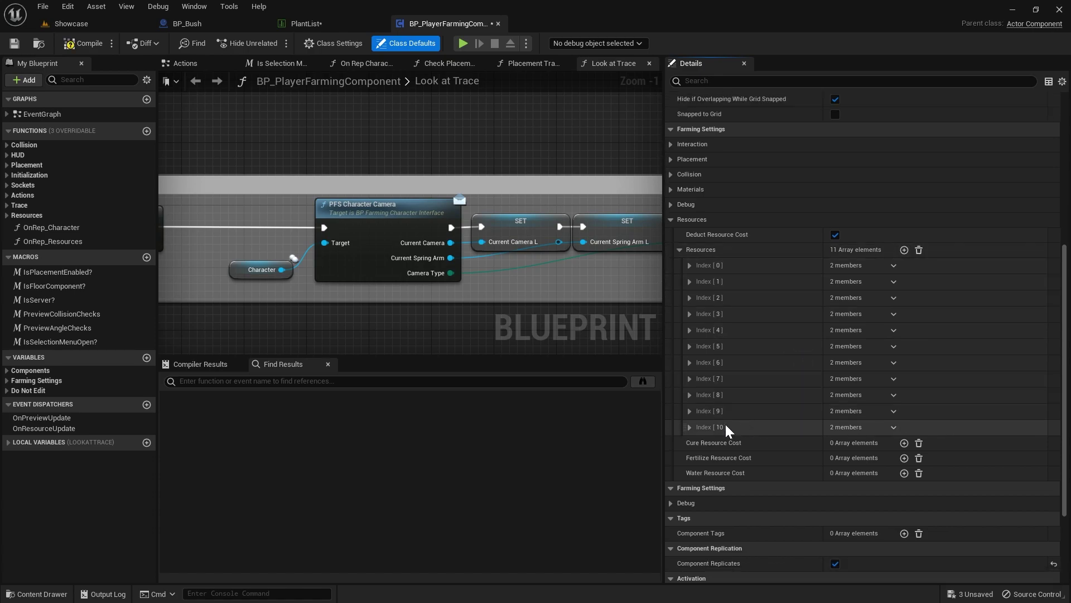
- Set the new Resources element to the resource Bush Seeds with an amount of 10
{"action": "left_click", "coordinate": [690, 427]}
{"action": "left_click", "coordinate": [870, 443]}
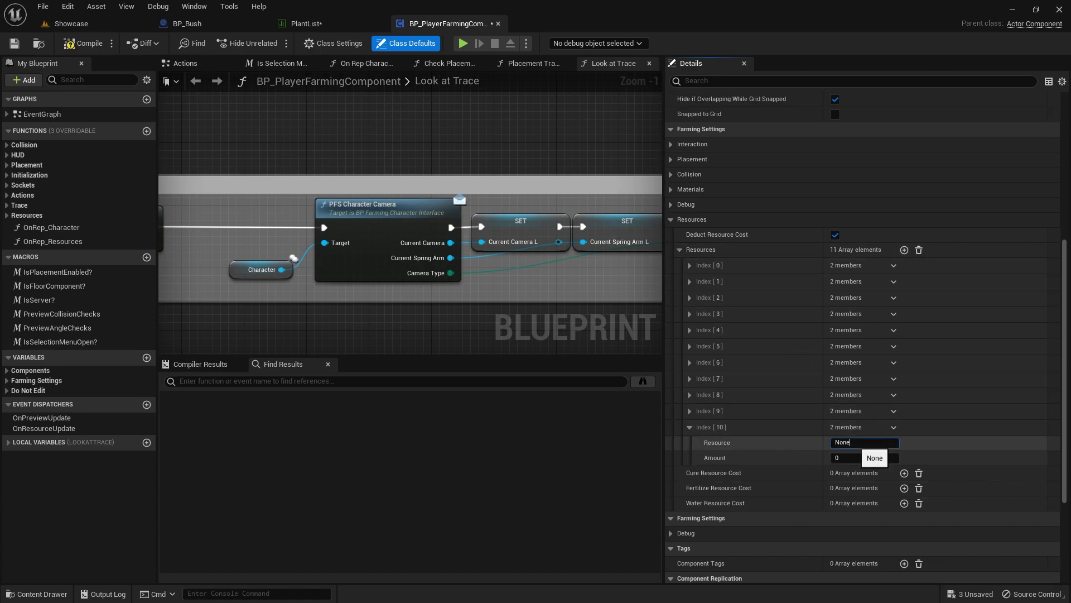
{"action": "type", "text": "Bush Seeds"}
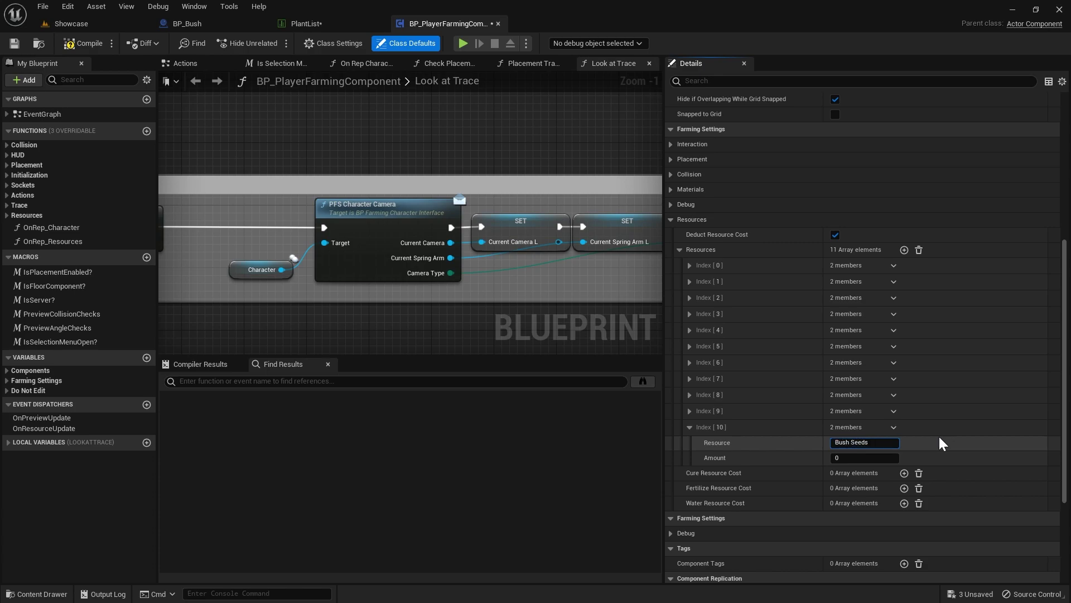
{"action": "key", "text": "Tab"}
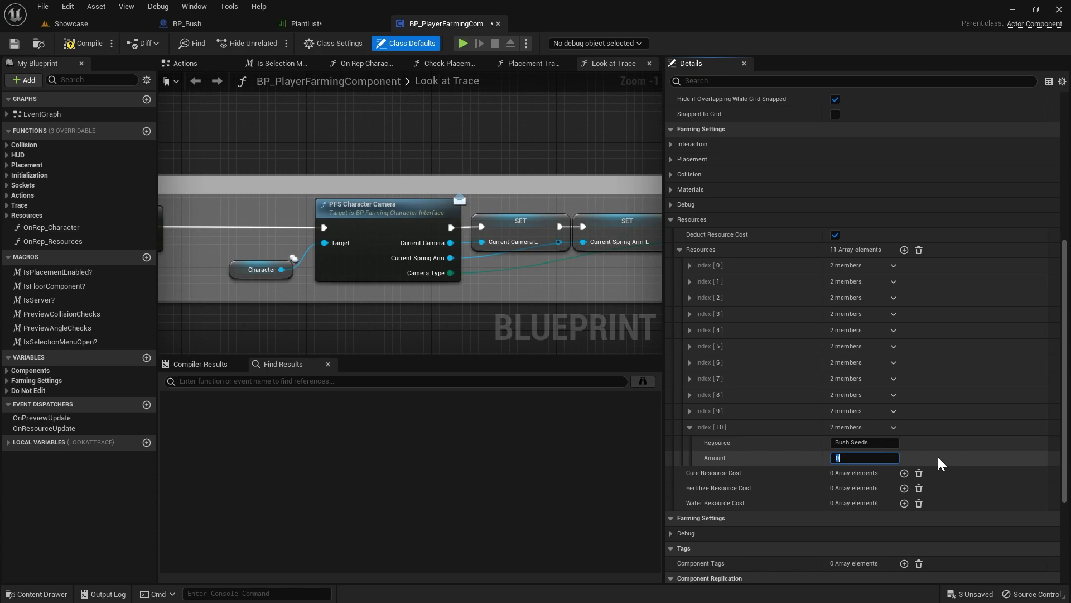
{"action": "type", "text": "10"}
{"action": "key", "text": "Return"}
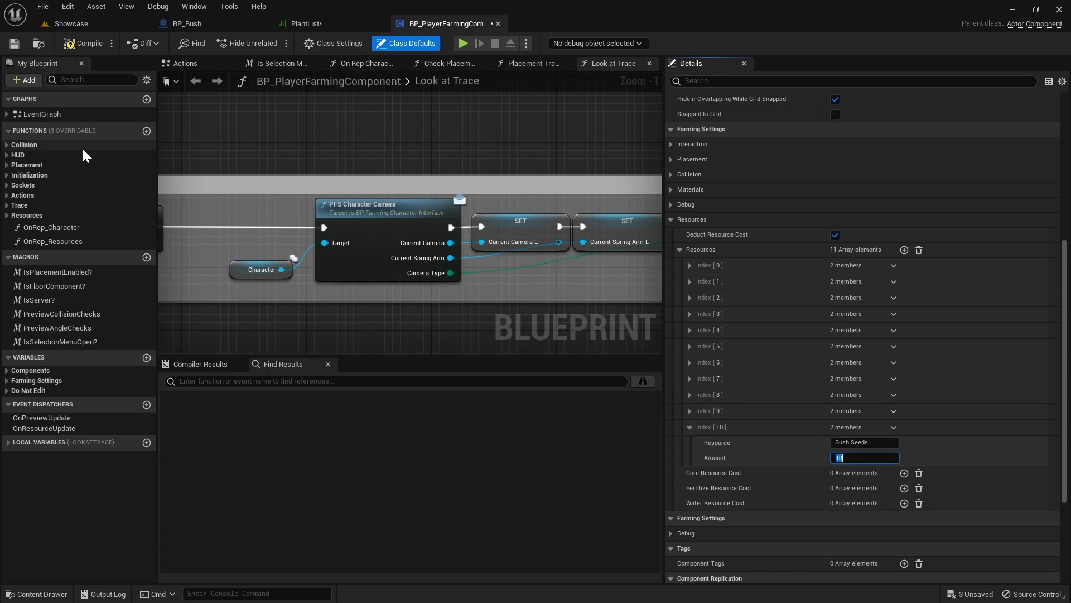
- Compile BP_PlayerFarmingComponent and save all modified assets
{"action": "left_click", "coordinate": [74, 45]}
{"action": "left_click", "coordinate": [15, 44]}
{"action": "key", "text": "ctrl+shift+s"}
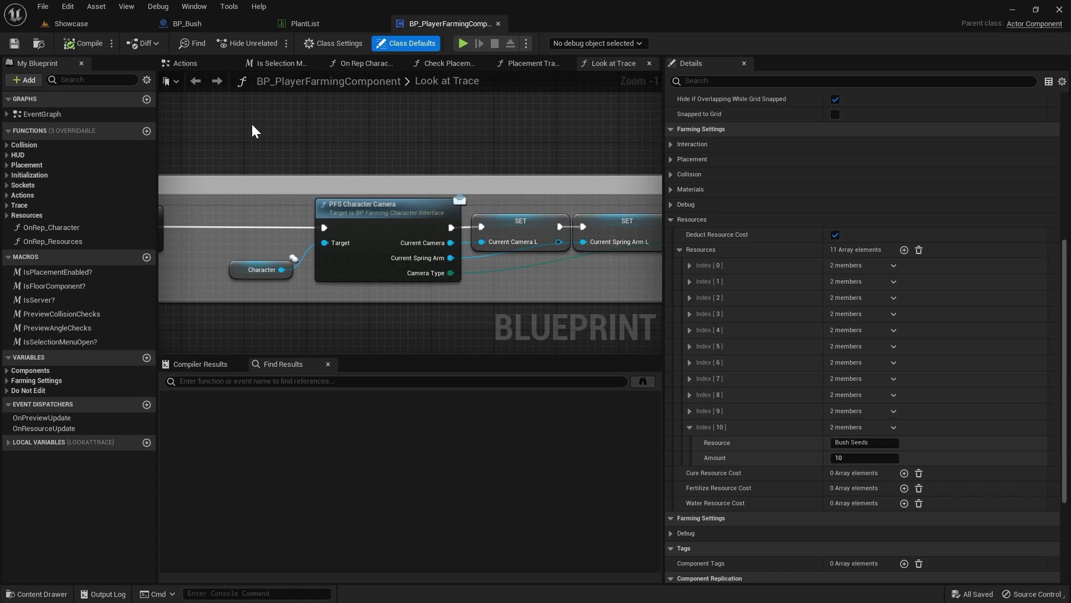
- Open the SM_S_Flatland_1 mesh from the Small_Flatland folder under Realistic_Bushes_1's bush meshes
{"action": "left_click", "coordinate": [85, 25]}
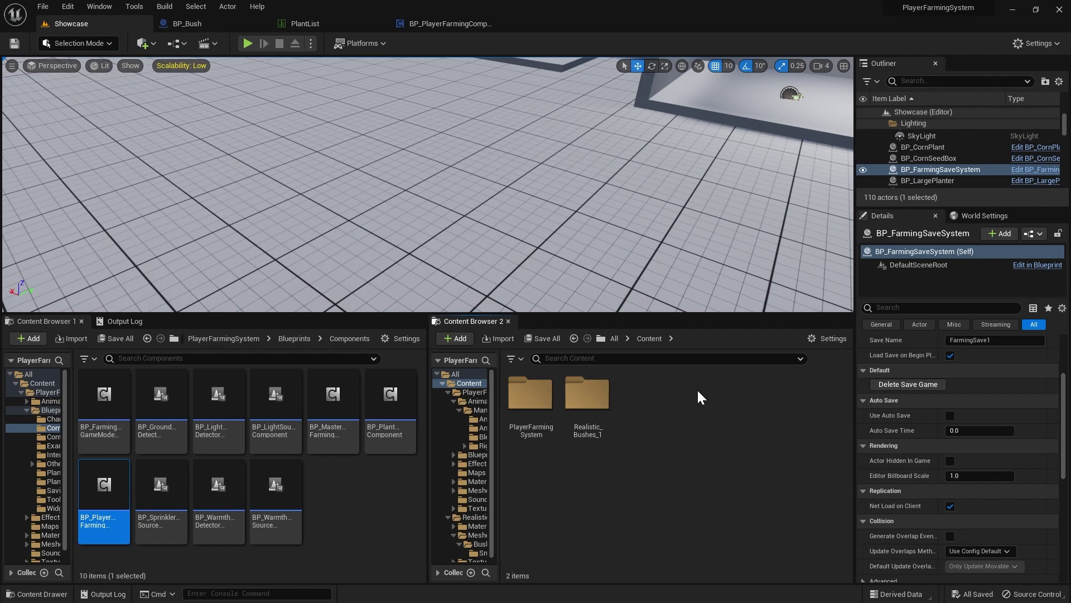
{"action": "double_click", "coordinate": [588, 396]}
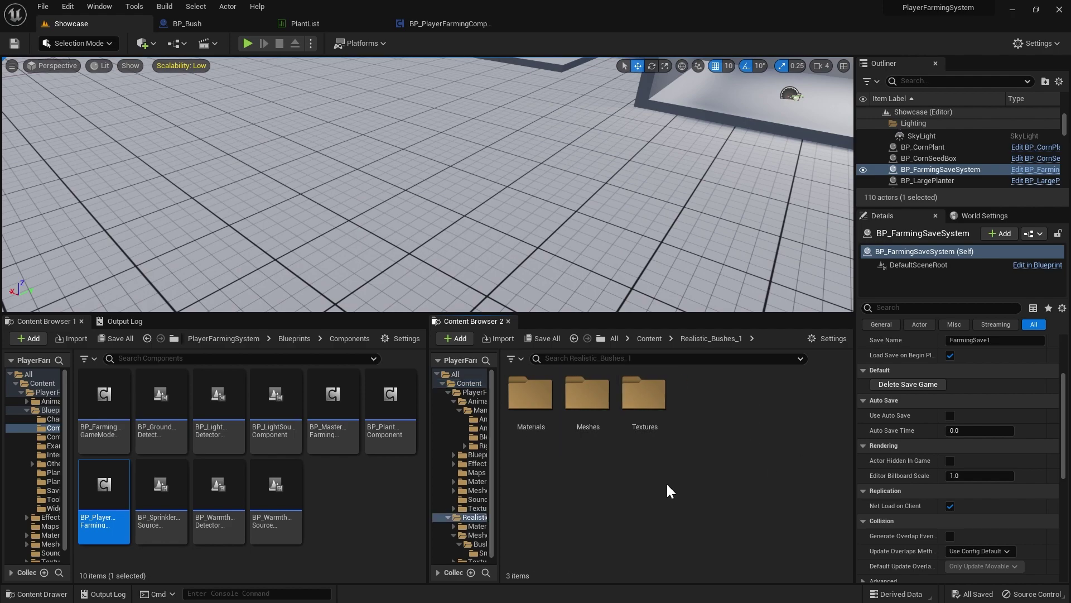
{"action": "double_click", "coordinate": [587, 407]}
{"action": "double_click", "coordinate": [529, 394]}
{"action": "double_click", "coordinate": [529, 393]}
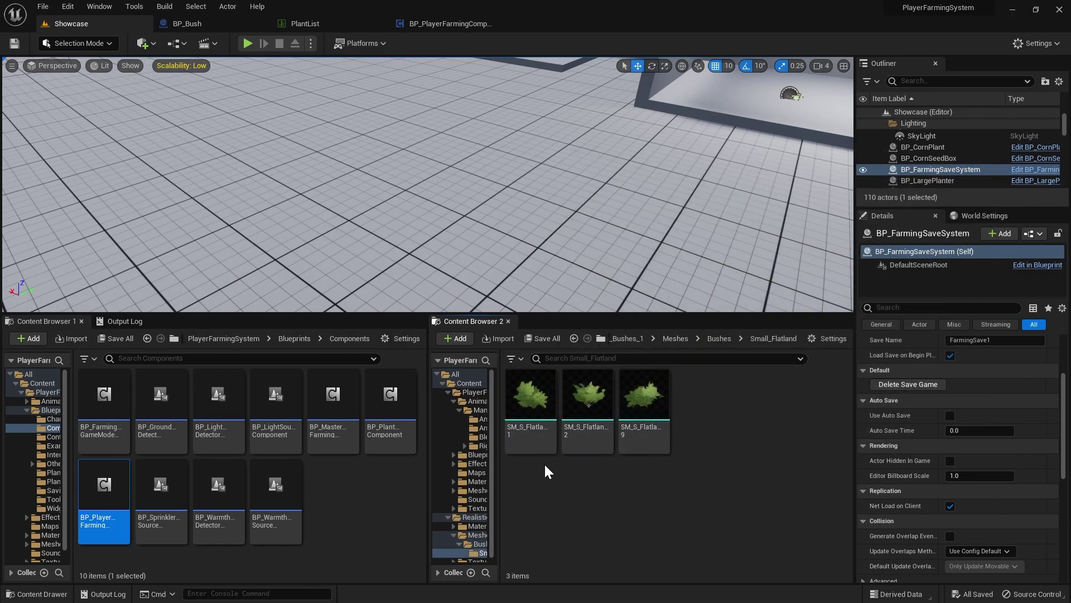
{"action": "double_click", "coordinate": [527, 395]}
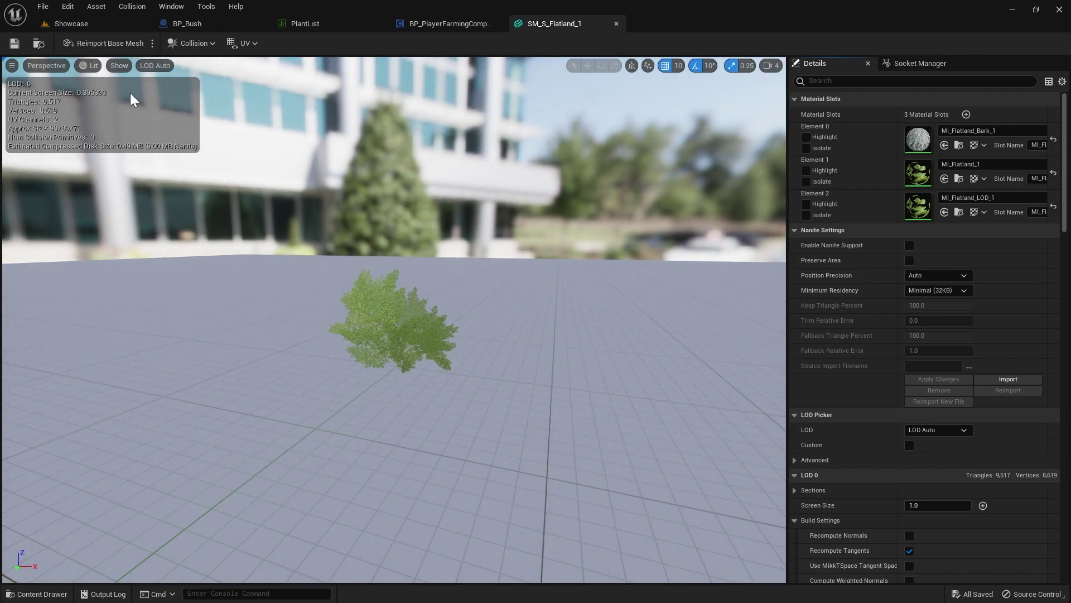
- Show simple collision on SM_S_Flatland_1, add a 26DOP simplified collision, and save the mesh
{"action": "left_click", "coordinate": [118, 67]}
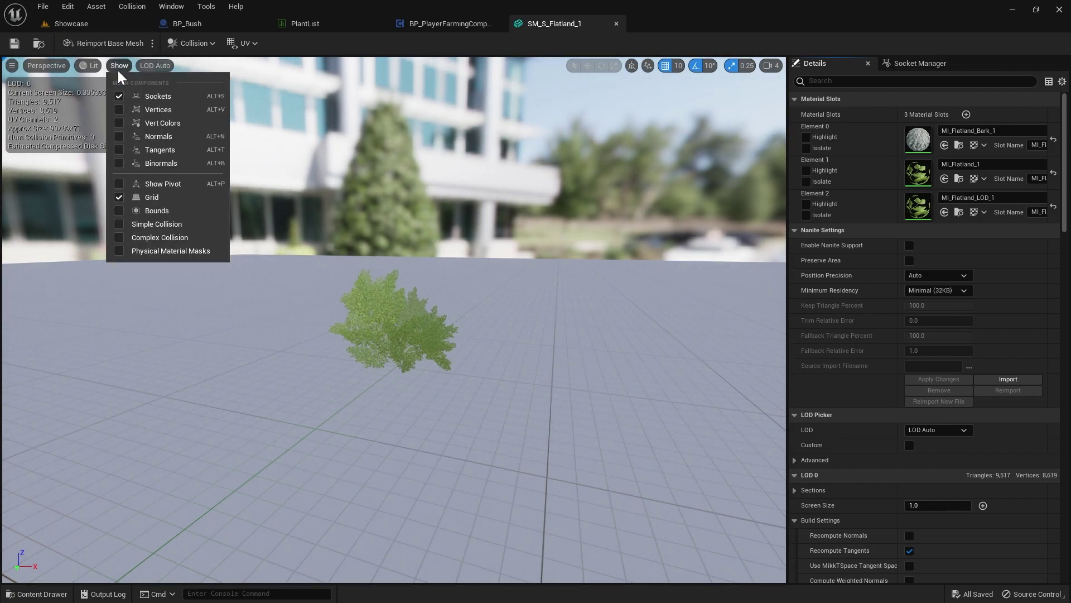
{"action": "left_click", "coordinate": [118, 224]}
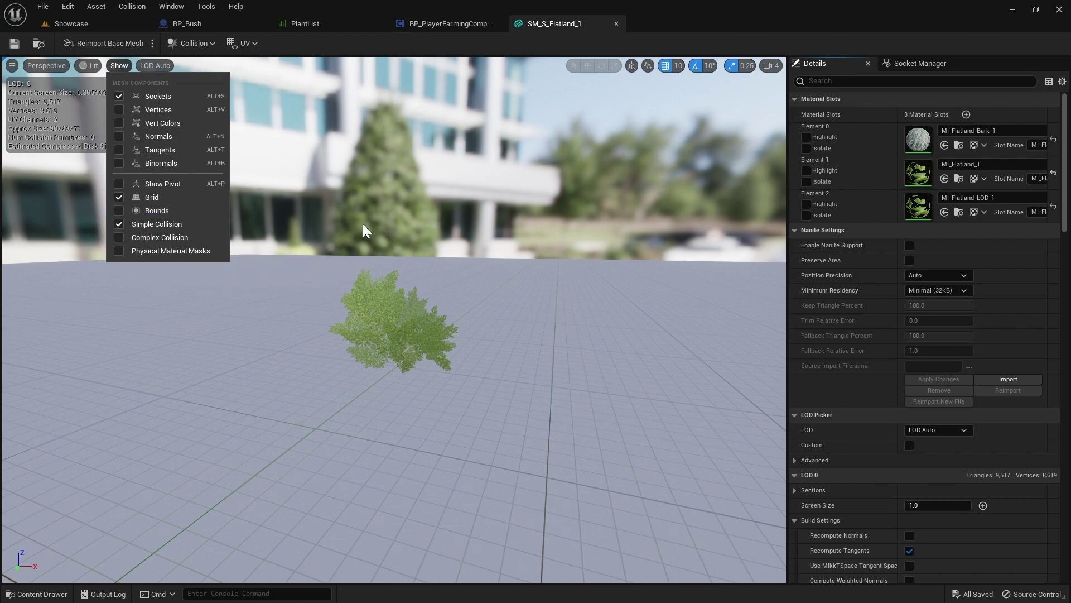
{"action": "left_click", "coordinate": [418, 260]}
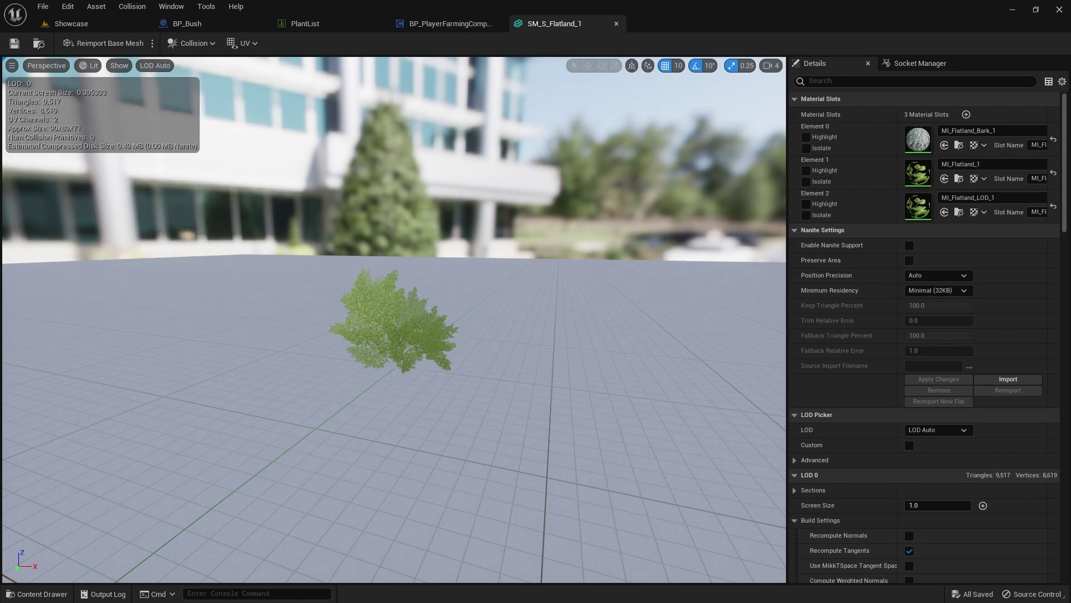
{"action": "left_click", "coordinate": [199, 42]}
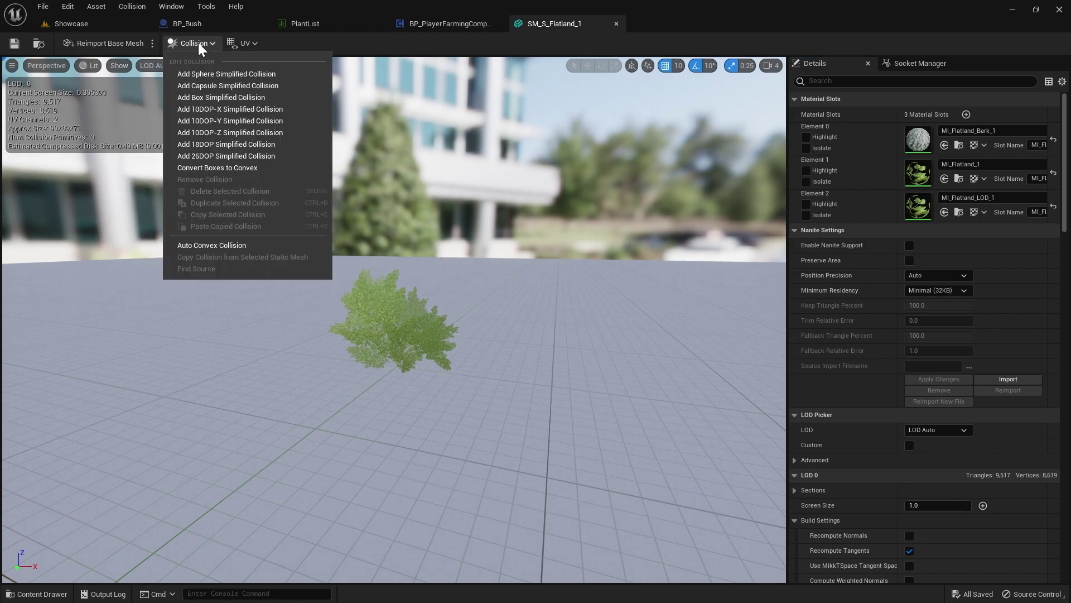
{"action": "left_click", "coordinate": [267, 158]}
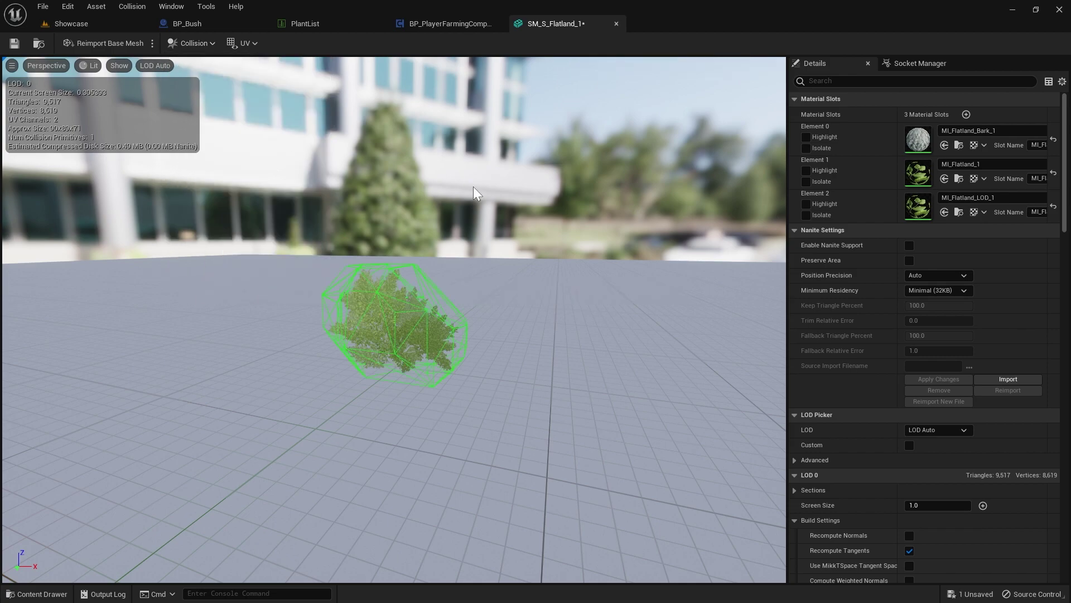
{"action": "left_click", "coordinate": [17, 42]}
- Open SM_S_Flatland_2, show its simple collision, add a 26DOP simplified collision, and save the mesh
{"action": "left_click", "coordinate": [99, 22]}
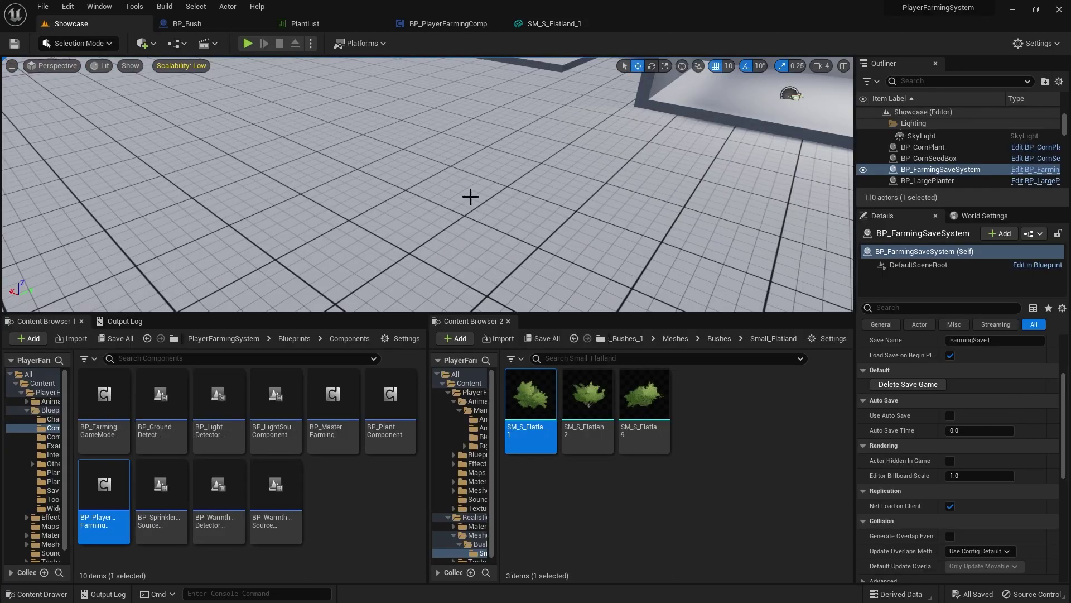
{"action": "double_click", "coordinate": [594, 400]}
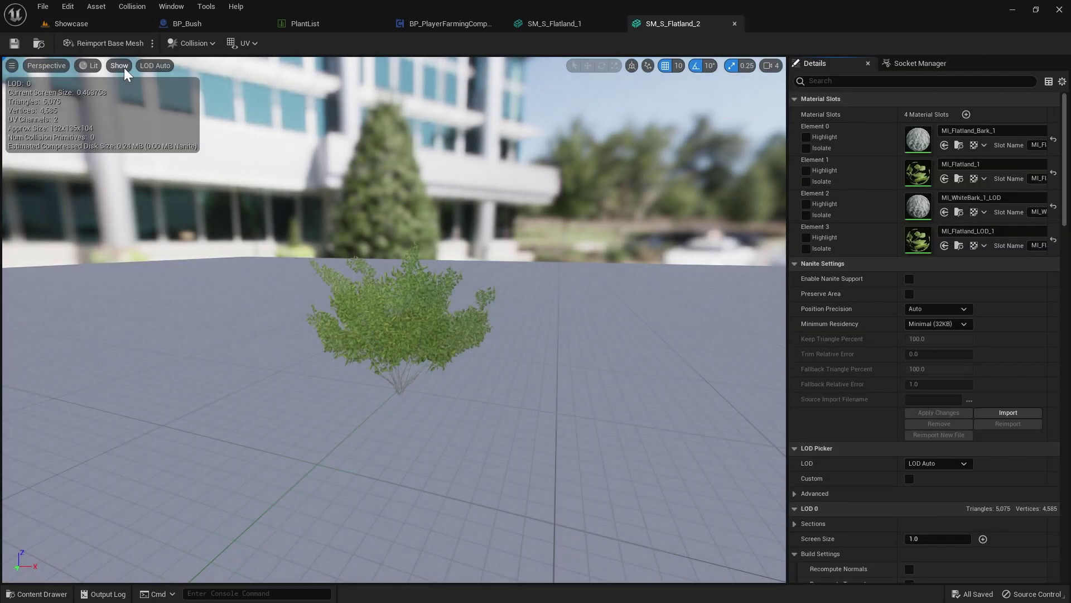
{"action": "left_click", "coordinate": [124, 68]}
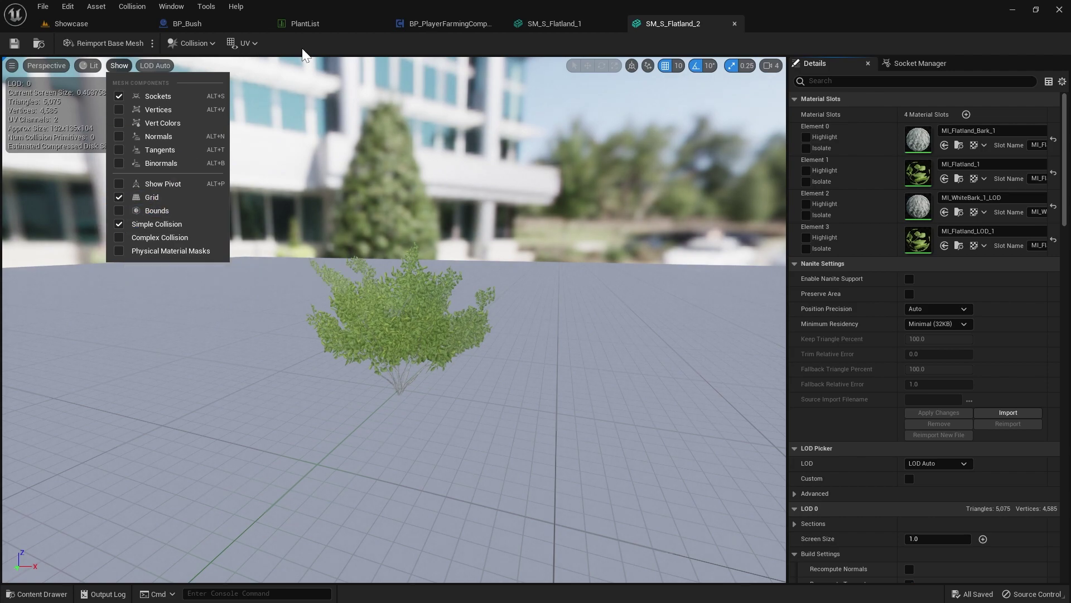
{"action": "left_click", "coordinate": [190, 44]}
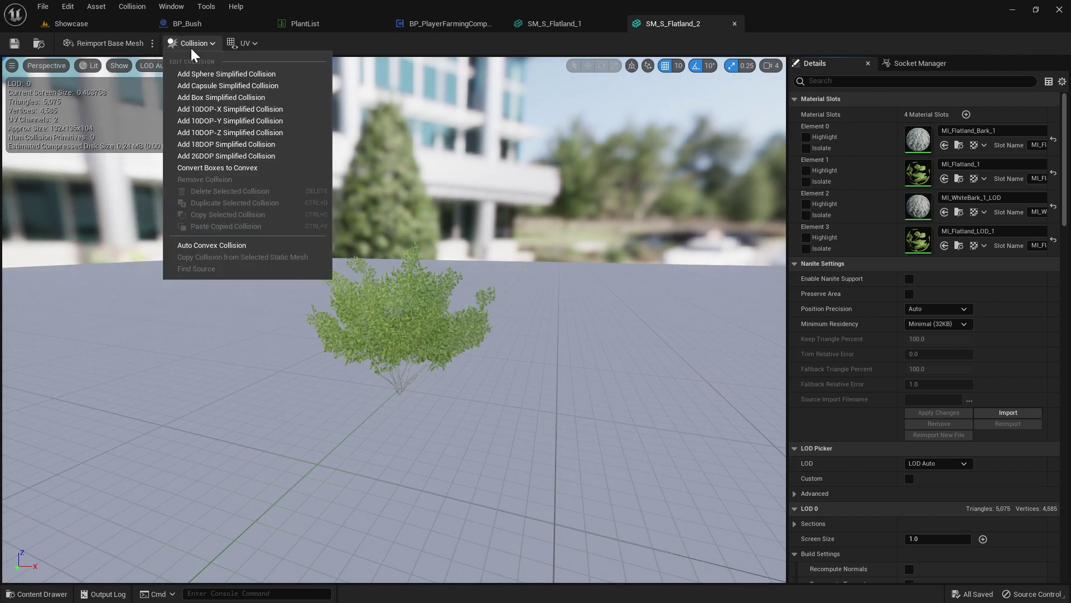
{"action": "left_click", "coordinate": [201, 157]}
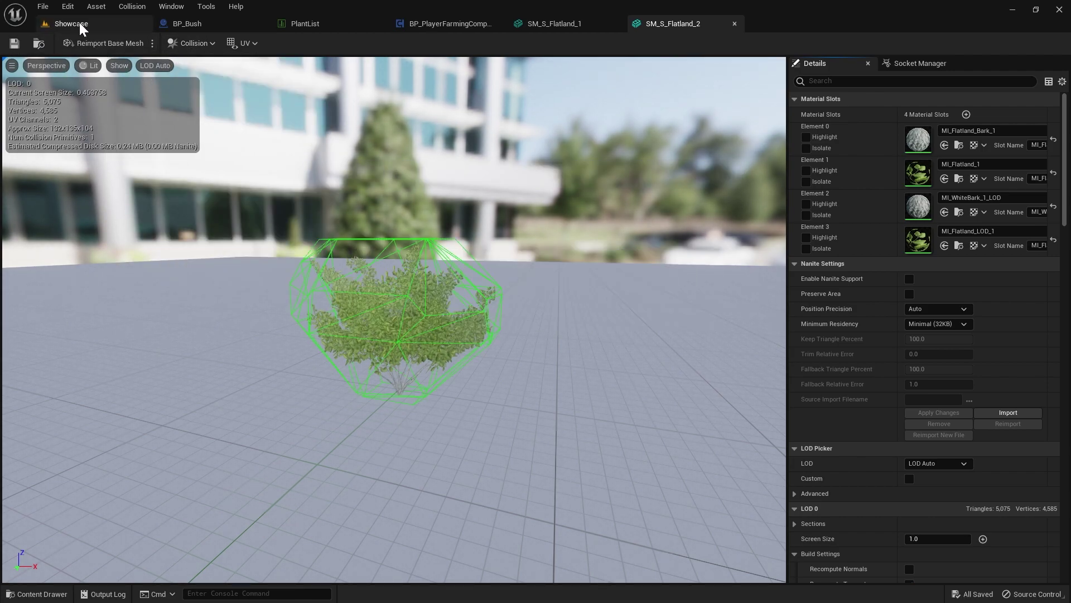
- Open SM_S_Flatland_9, show its simple collision, add a 26DOP simplified collision, and save the mesh
{"action": "left_click", "coordinate": [79, 22]}
{"action": "double_click", "coordinate": [651, 393]}
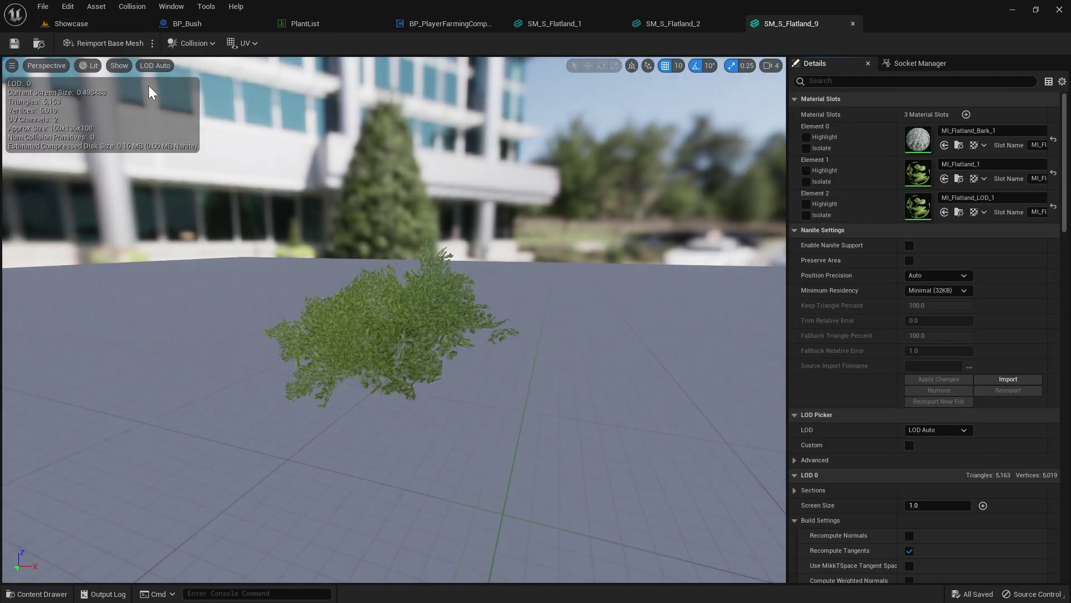
{"action": "left_click", "coordinate": [115, 64]}
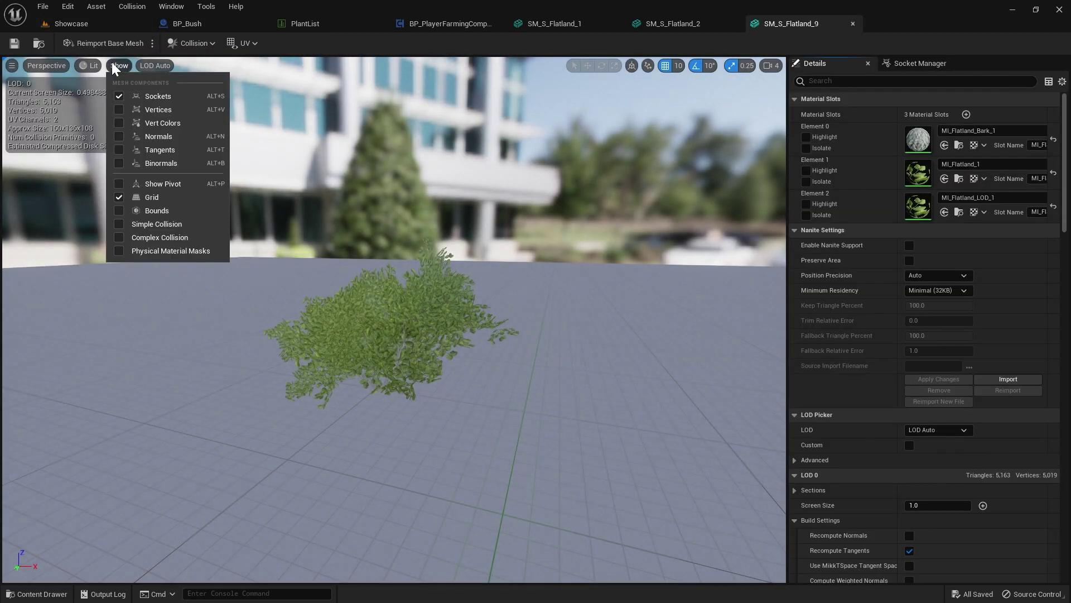
{"action": "left_click", "coordinate": [116, 221]}
{"action": "left_click", "coordinate": [182, 43]}
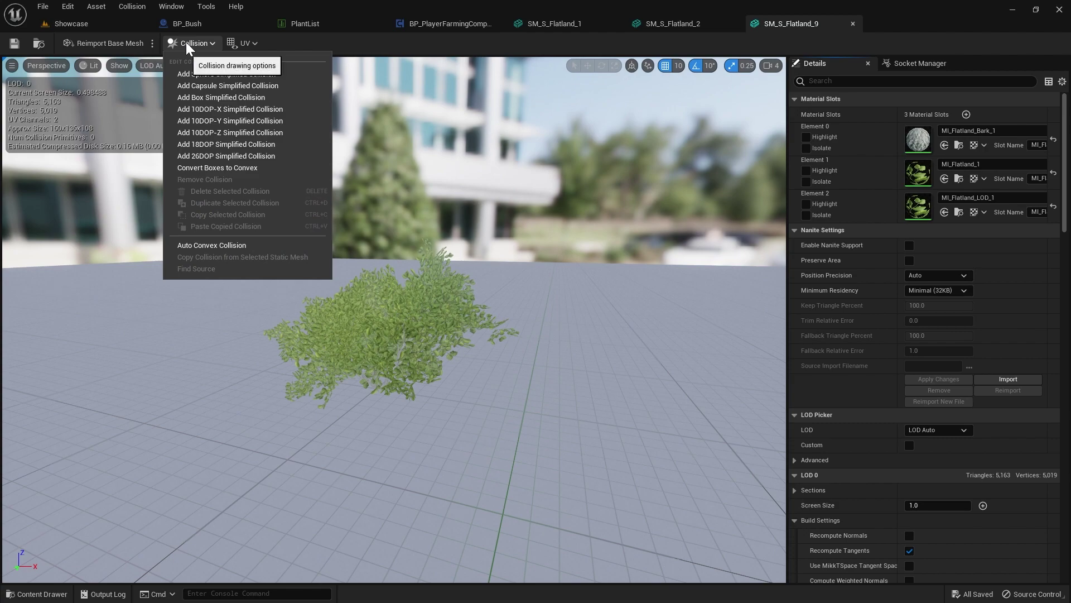
{"action": "left_click", "coordinate": [190, 158]}
{"action": "left_click", "coordinate": [19, 47]}
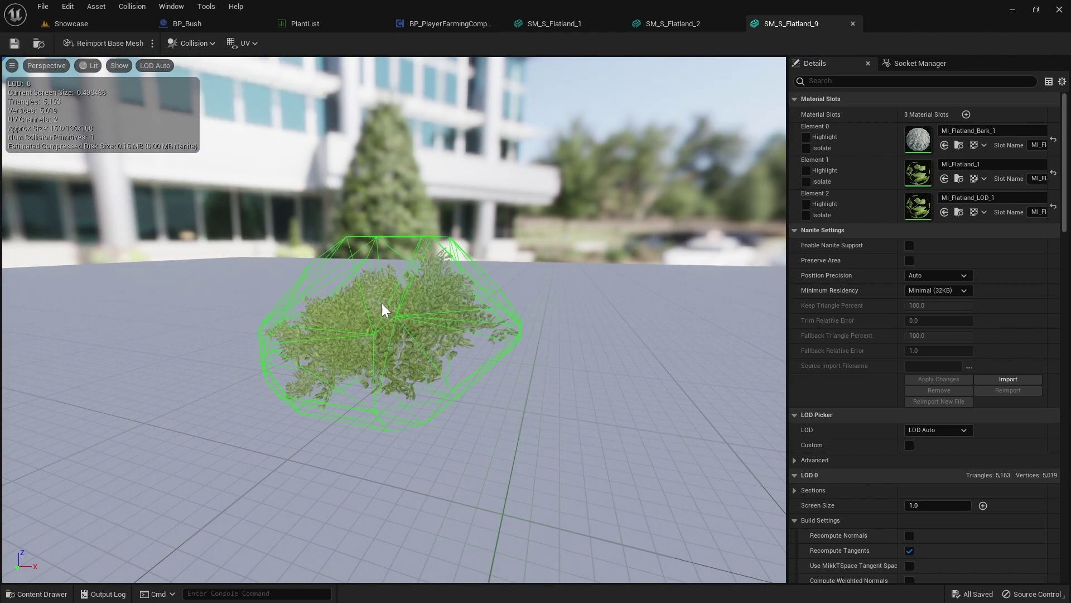
- Play-test the Showcase level by placing a Bush from the farming menu and harvesting it once grown
{"action": "left_click", "coordinate": [74, 26]}
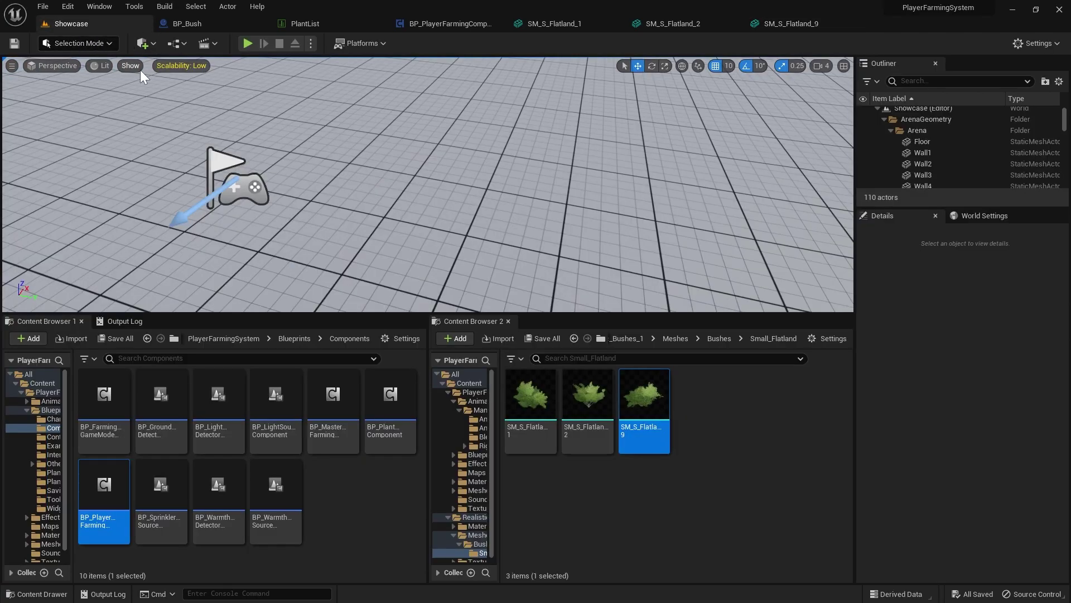
{"action": "left_click", "coordinate": [248, 44]}
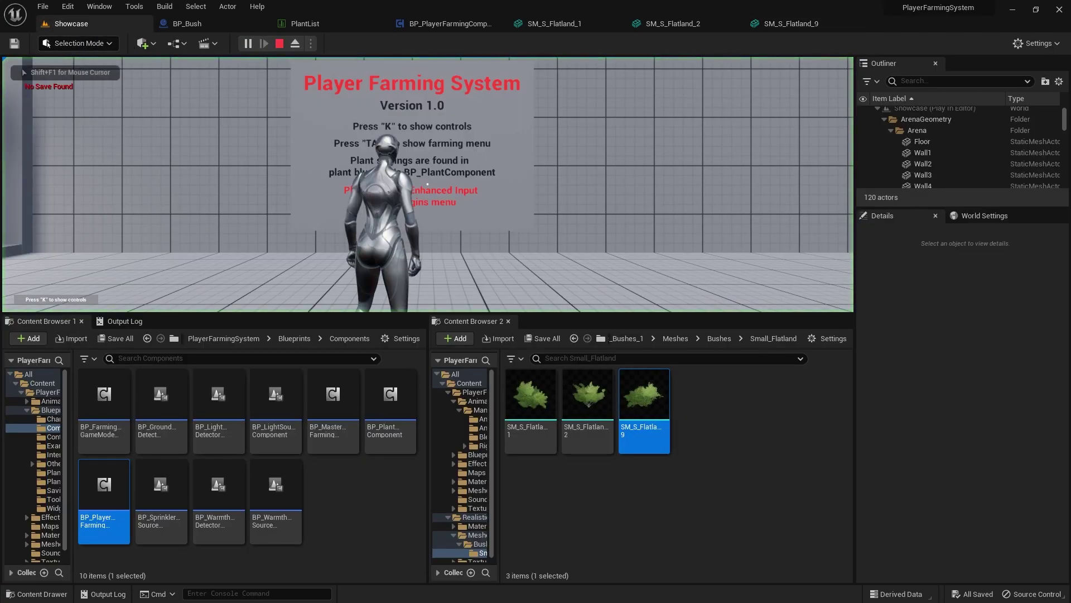
{"action": "key", "text": "Tab"}
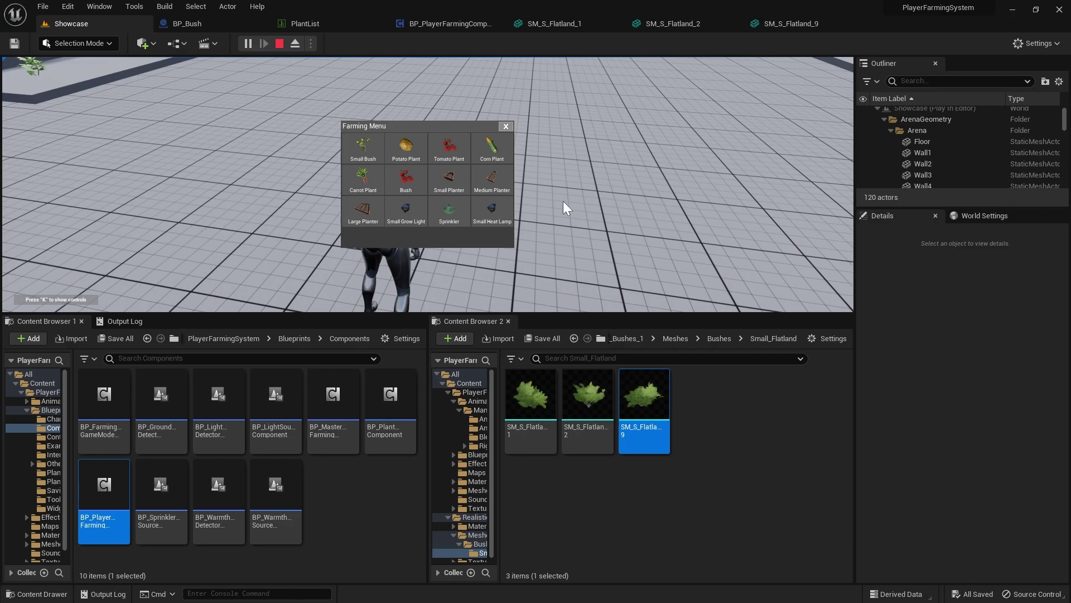
{"action": "left_click", "coordinate": [417, 179]}
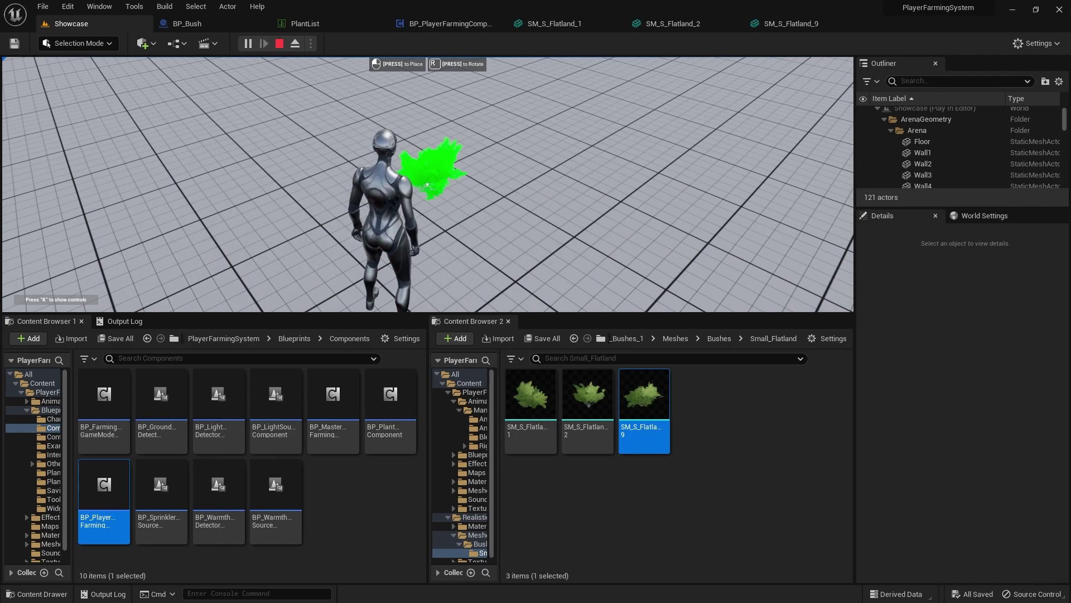
{"action": "left_click", "coordinate": [428, 185]}
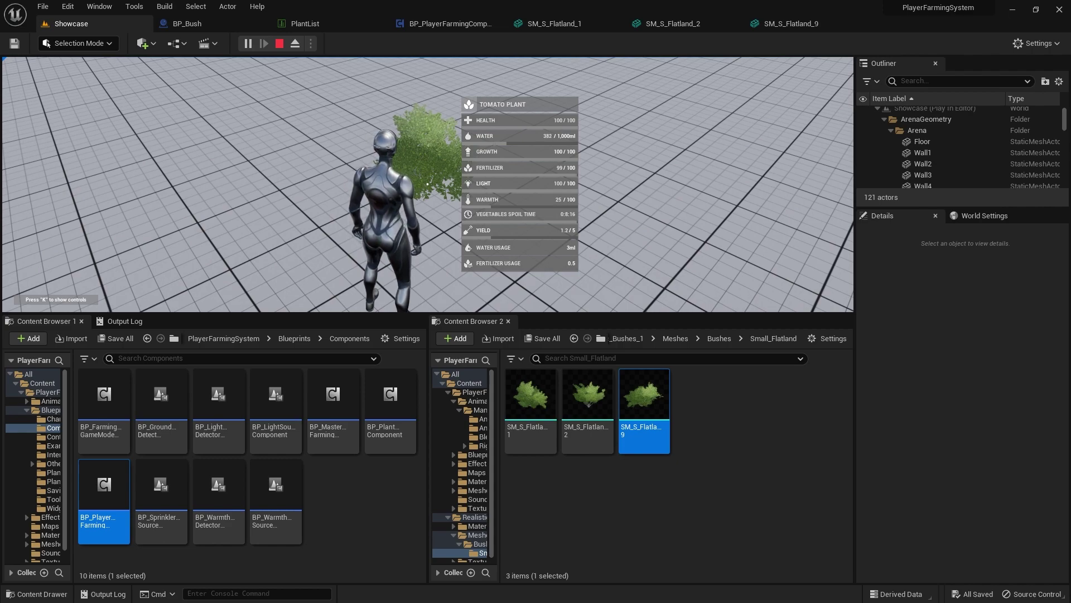
{"action": "key", "text": "e"}
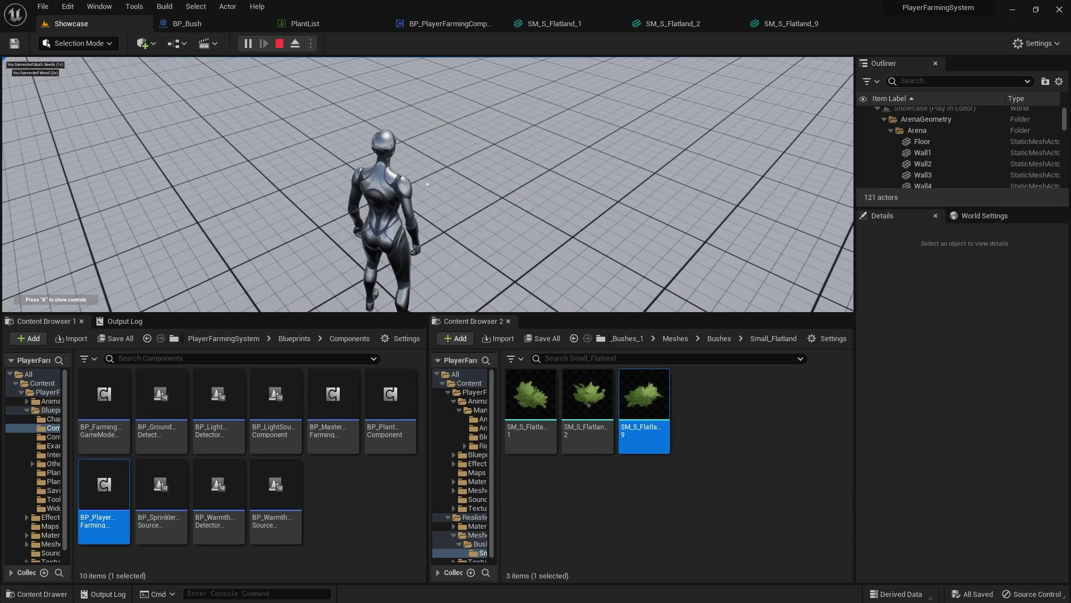